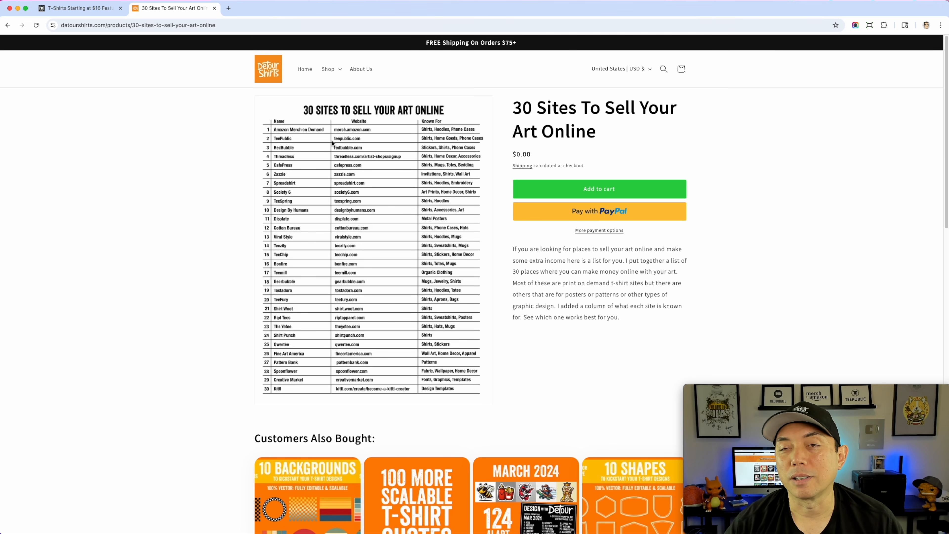
- Switch to the TeePublic home page and view the account sign-up options
{"action": "left_click", "coordinate": [104, 8]}
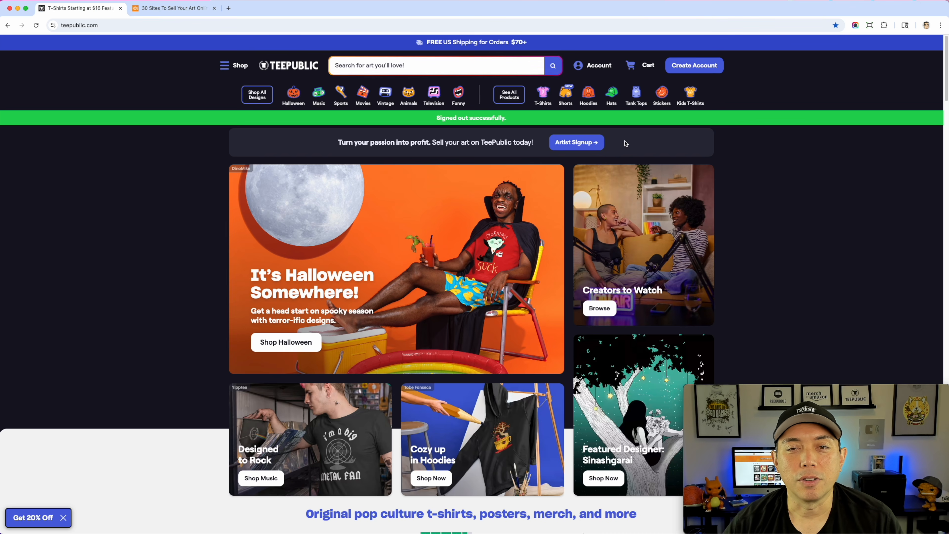
{"action": "left_click", "coordinate": [597, 66]}
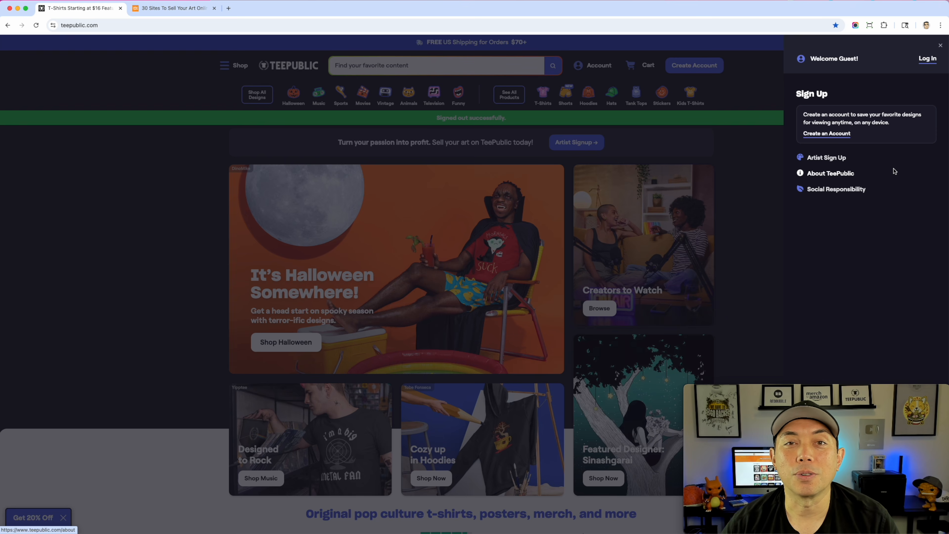
{"action": "left_click", "coordinate": [753, 231]}
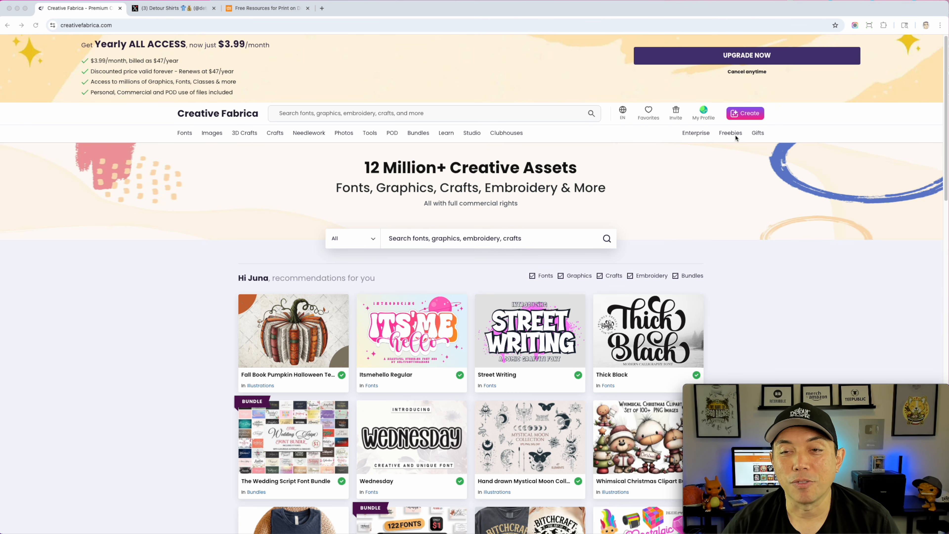
- Open the Creative Fabrica freebies page and show only the Free SVGs category
{"action": "mouse_move", "coordinate": [731, 135]}
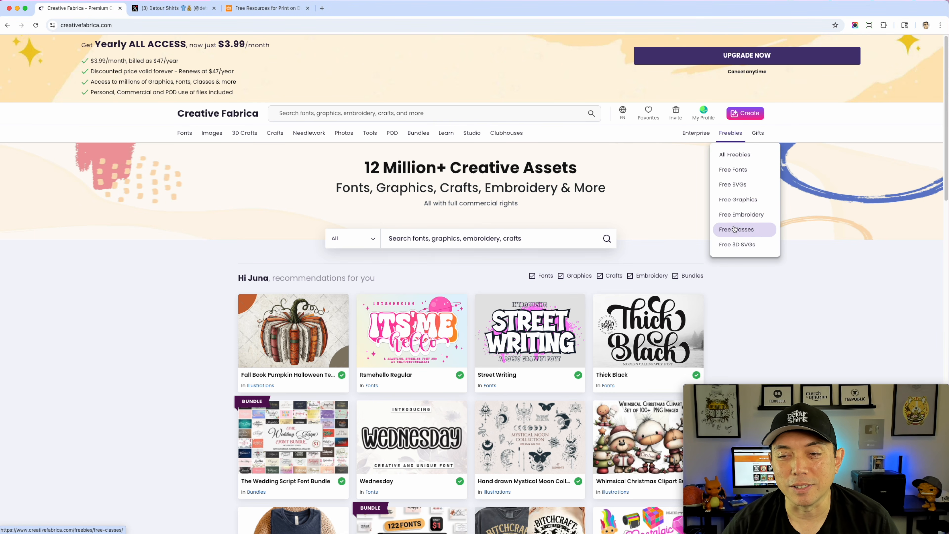
{"action": "left_click", "coordinate": [734, 135]}
{"action": "scroll", "coordinate": [286, 268], "scroll_direction": "down", "scroll_amount": 1}
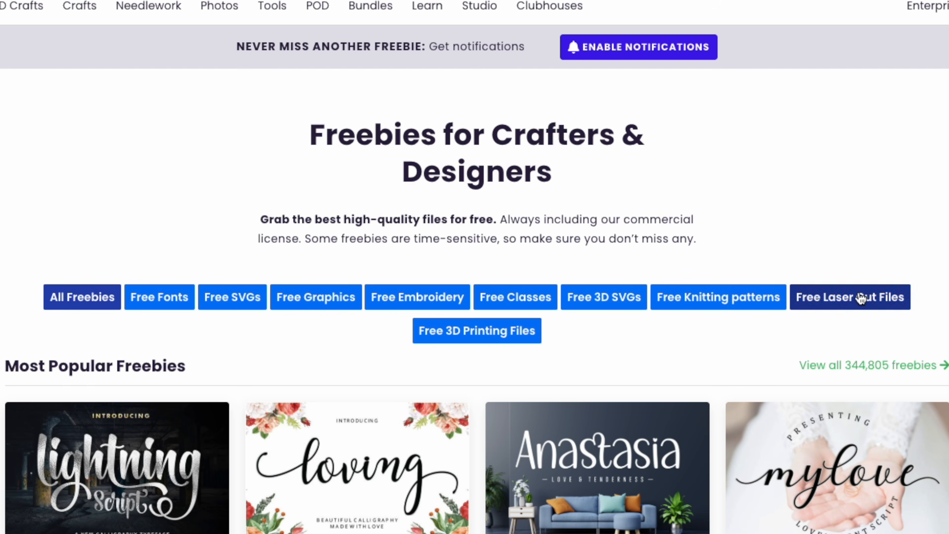
{"action": "left_click", "coordinate": [243, 309]}
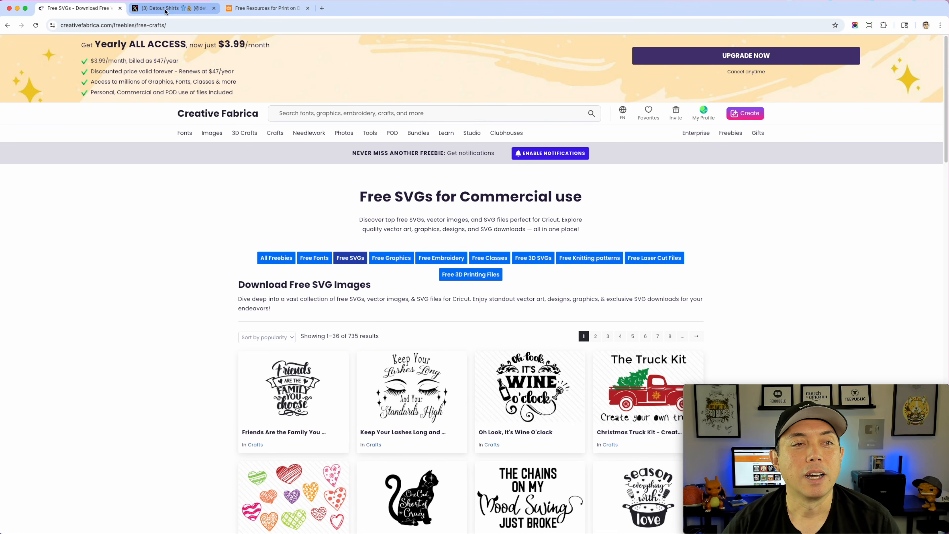
- Look over the Free Resources for Print on Demand list and the Detour Shirts X profile, and return to the free SVGs
{"action": "left_click", "coordinate": [257, 8]}
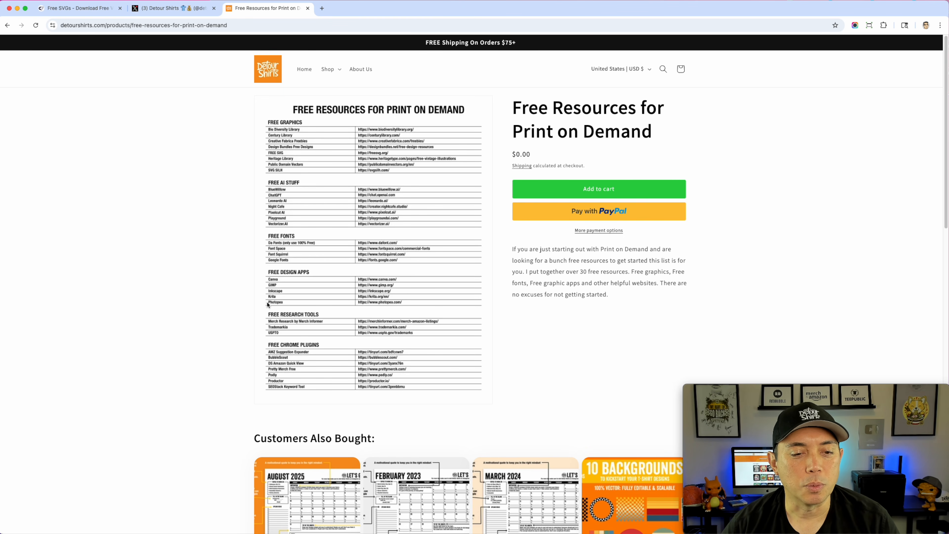
{"action": "left_click", "coordinate": [98, 7]}
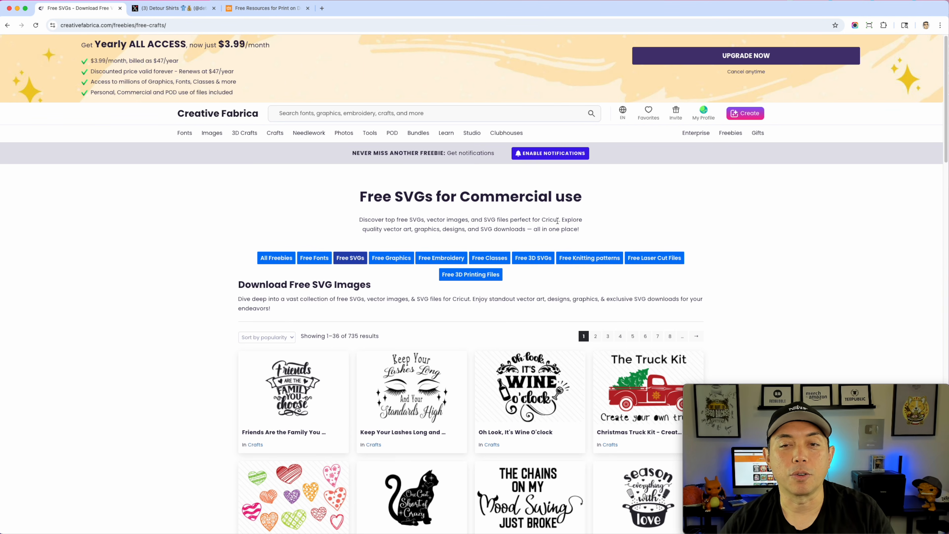
{"action": "left_click", "coordinate": [173, 12]}
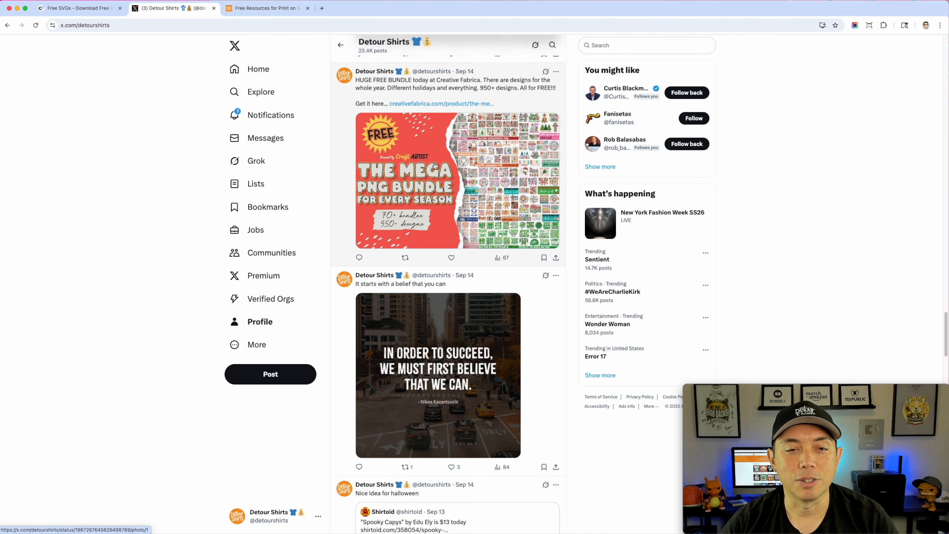
{"action": "left_click", "coordinate": [83, 13]}
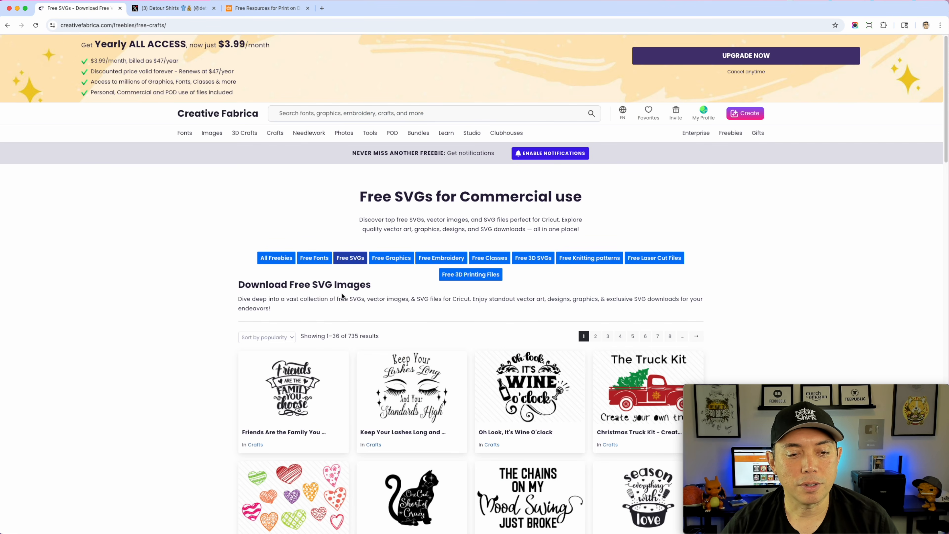
- Browse the free SVG designs and open the product page of "Don't Give Up on Your Dreams, Keep Sleeping"
{"action": "scroll", "coordinate": [341, 295], "scroll_direction": "down", "scroll_amount": 5}
{"action": "scroll", "coordinate": [342, 295], "scroll_direction": "down", "scroll_amount": 1}
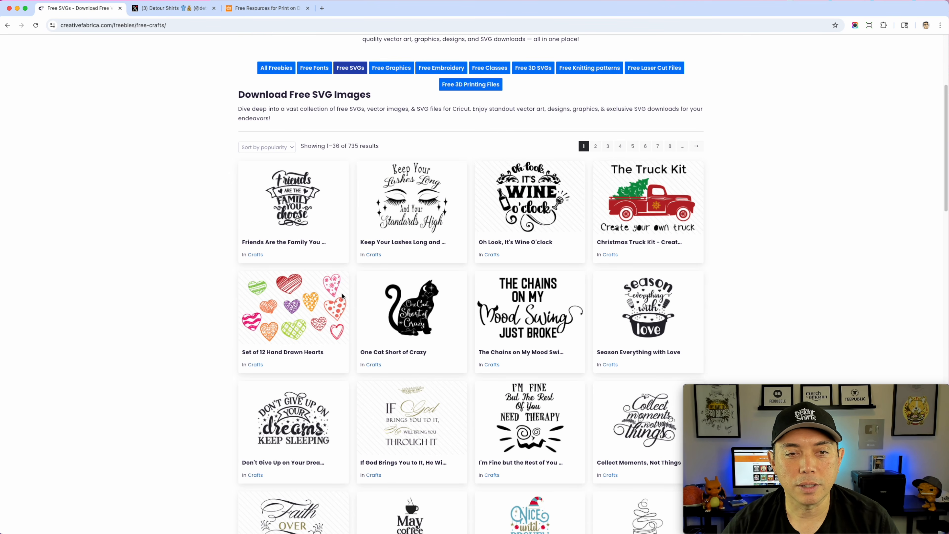
{"action": "scroll", "coordinate": [361, 238], "scroll_direction": "down", "scroll_amount": 4}
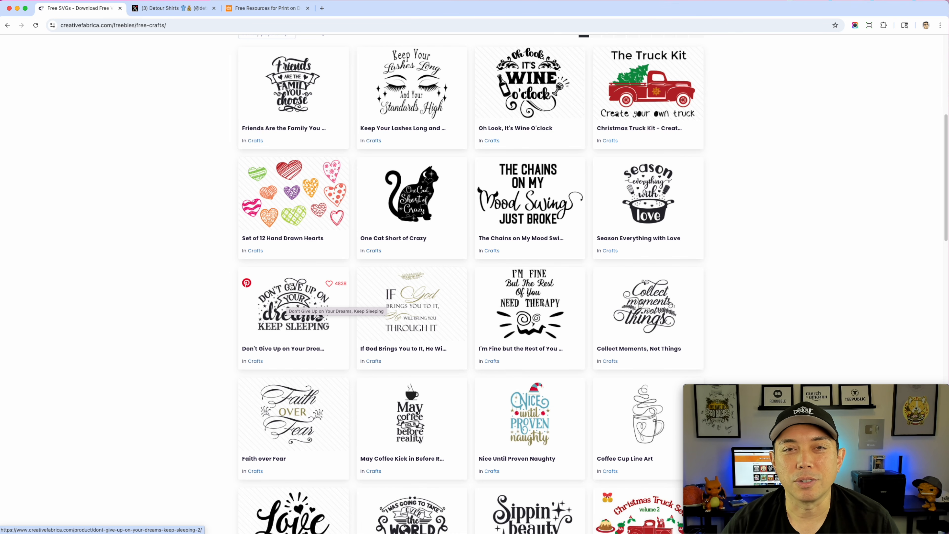
{"action": "scroll", "coordinate": [291, 287], "scroll_direction": "down", "scroll_amount": 3}
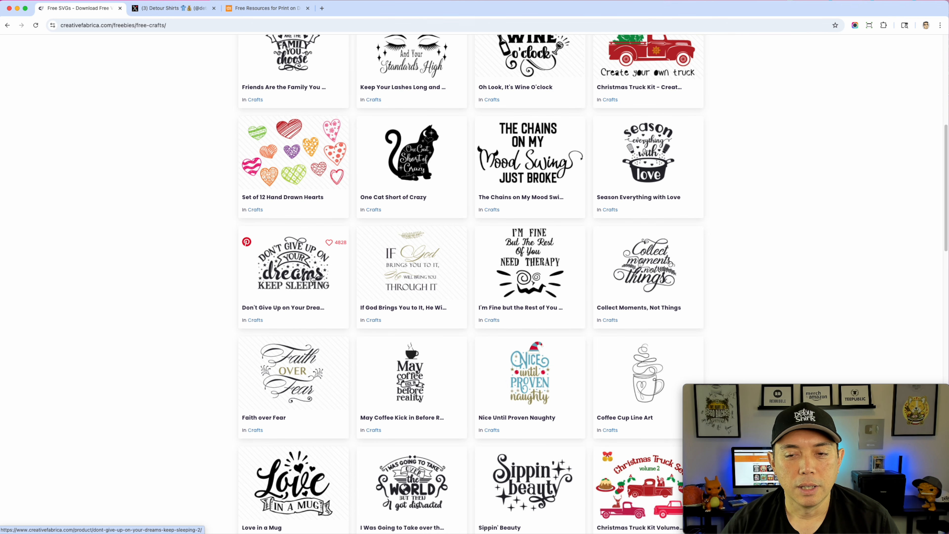
{"action": "scroll", "coordinate": [328, 297], "scroll_direction": "down", "scroll_amount": 1}
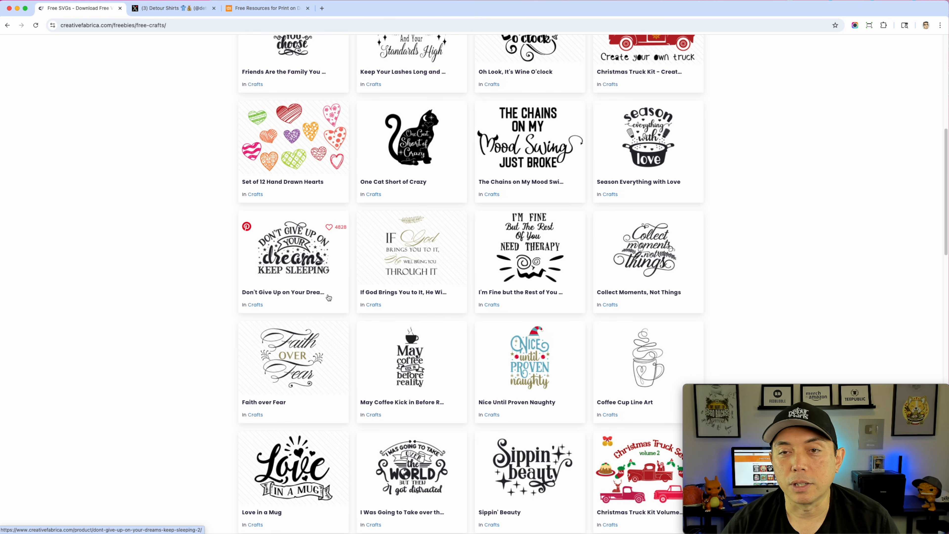
{"action": "left_click", "coordinate": [305, 254]}
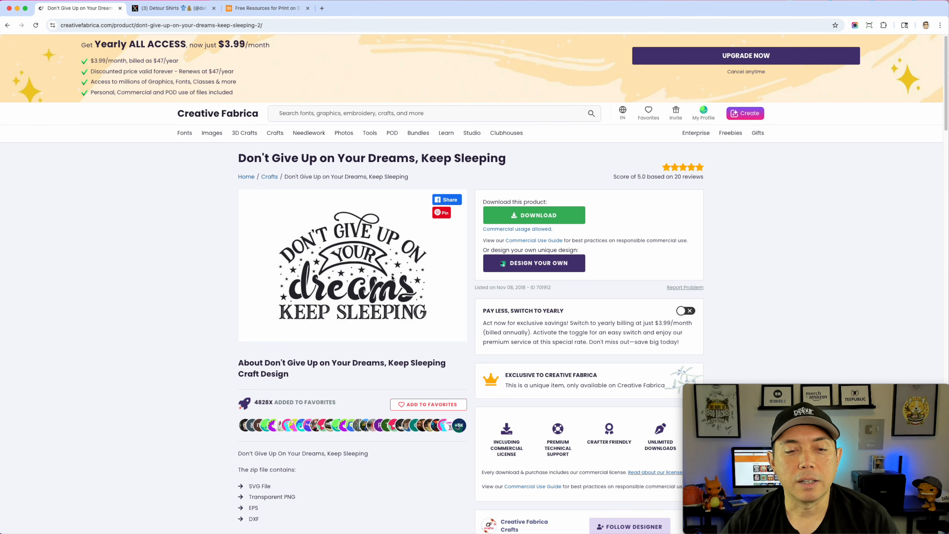
- Go back to the free SVG list, open the "Love in a Mug" design and look through its mockup previews
{"action": "left_click", "coordinate": [6, 25]}
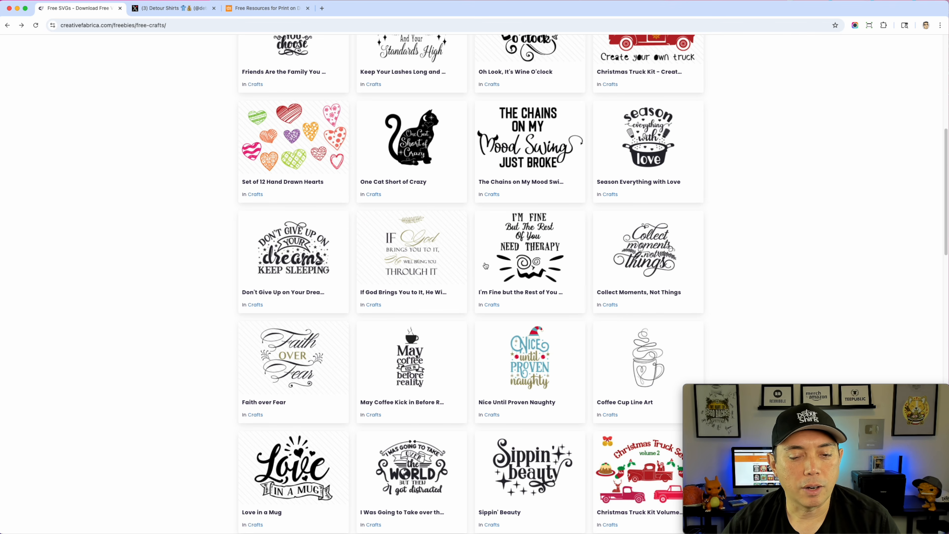
{"action": "scroll", "coordinate": [481, 269], "scroll_direction": "down", "scroll_amount": 3}
{"action": "scroll", "coordinate": [248, 337], "scroll_direction": "down", "scroll_amount": 2}
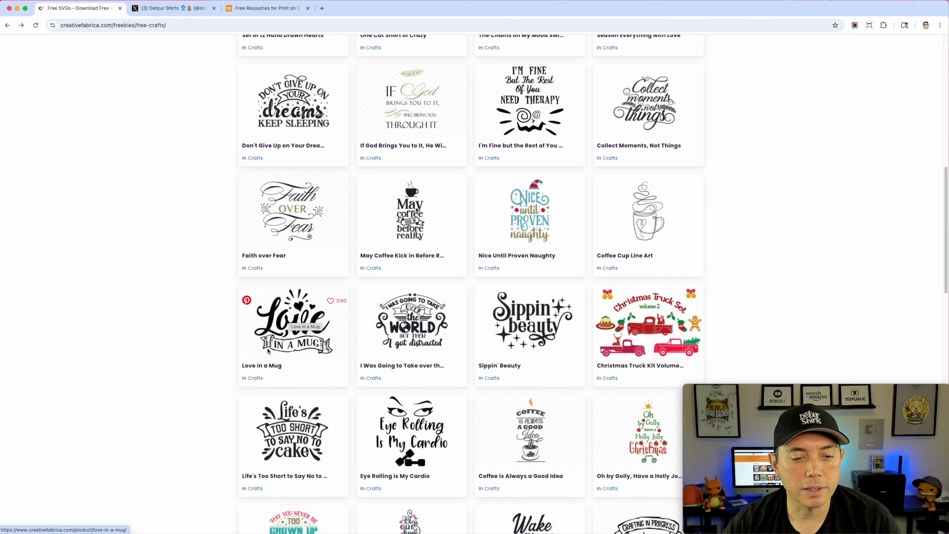
{"action": "left_click", "coordinate": [333, 334]}
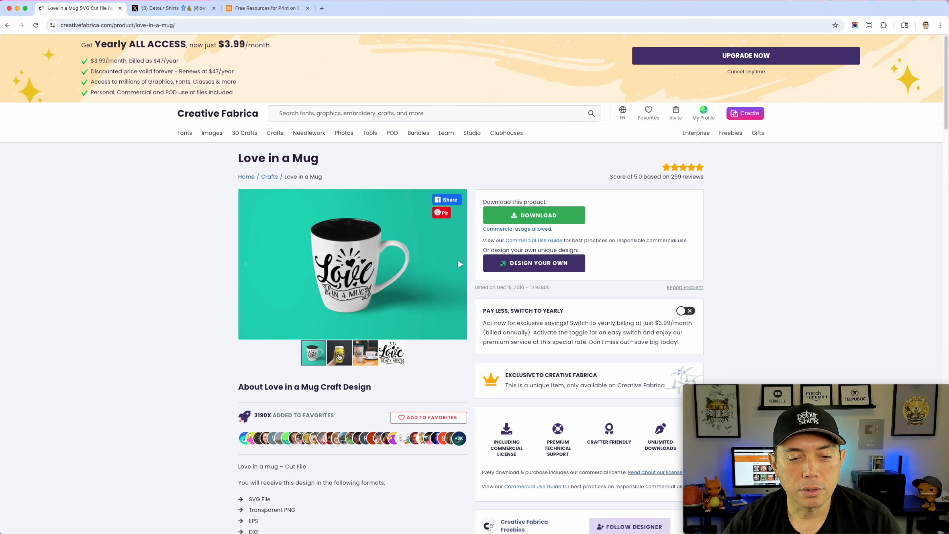
{"action": "left_click", "coordinate": [333, 355]}
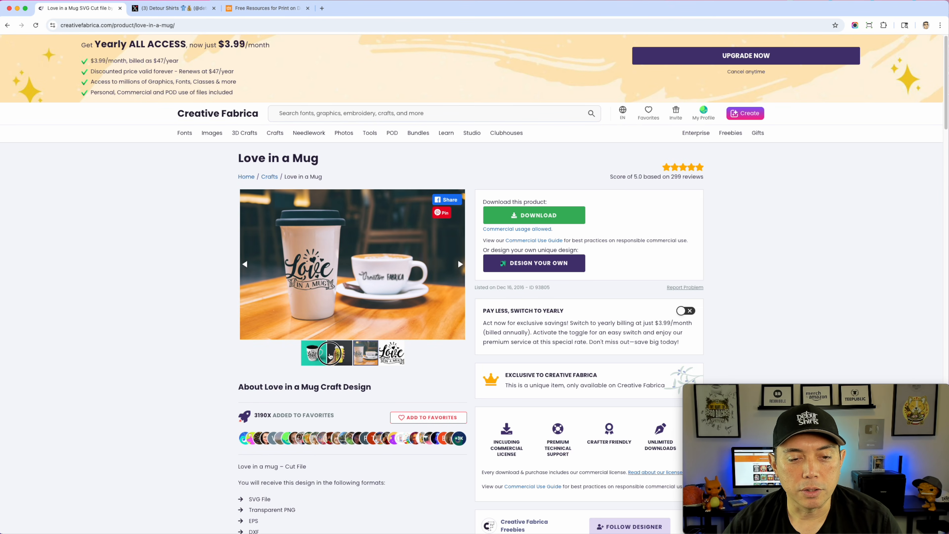
{"action": "left_click", "coordinate": [331, 354]}
{"action": "left_click", "coordinate": [316, 353]}
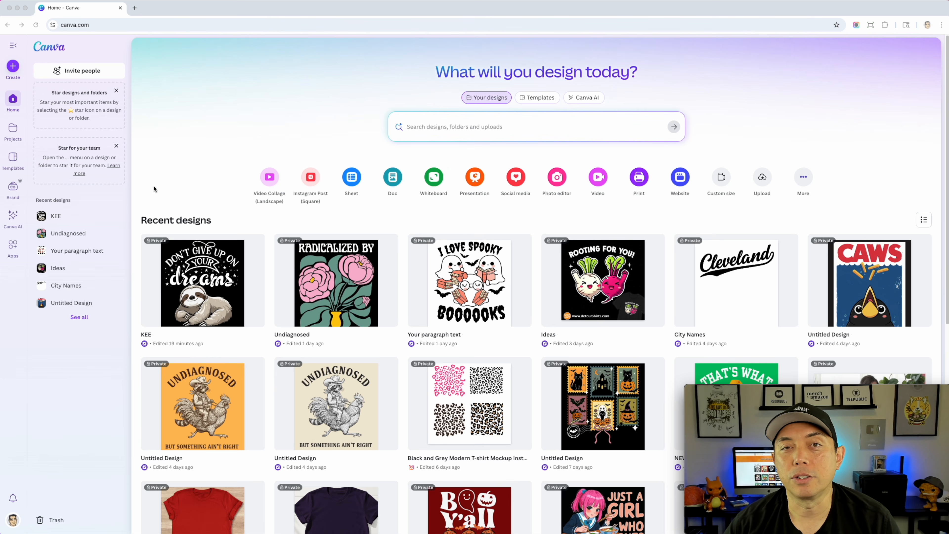
- Create a new custom-size Canva design measuring 4500 x 5400 px
{"action": "left_click", "coordinate": [13, 67]}
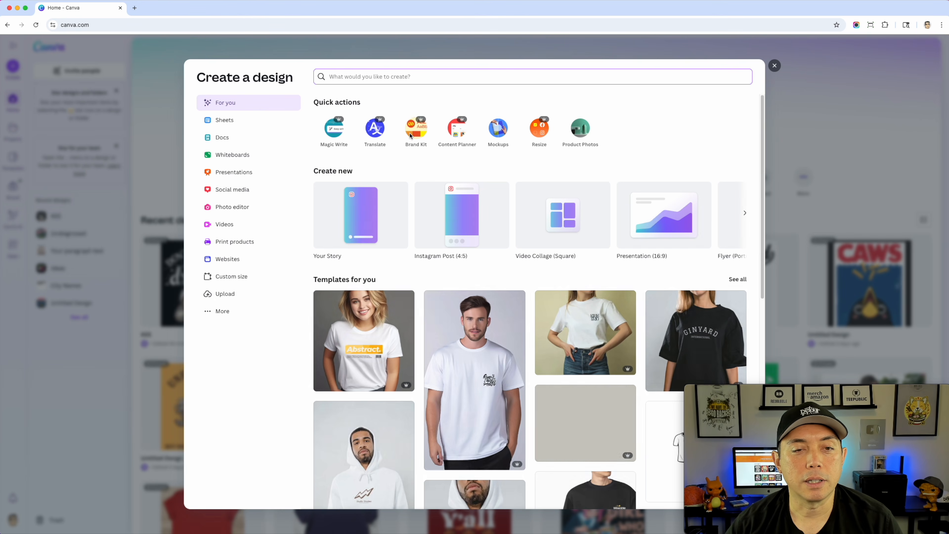
{"action": "left_click", "coordinate": [224, 277]}
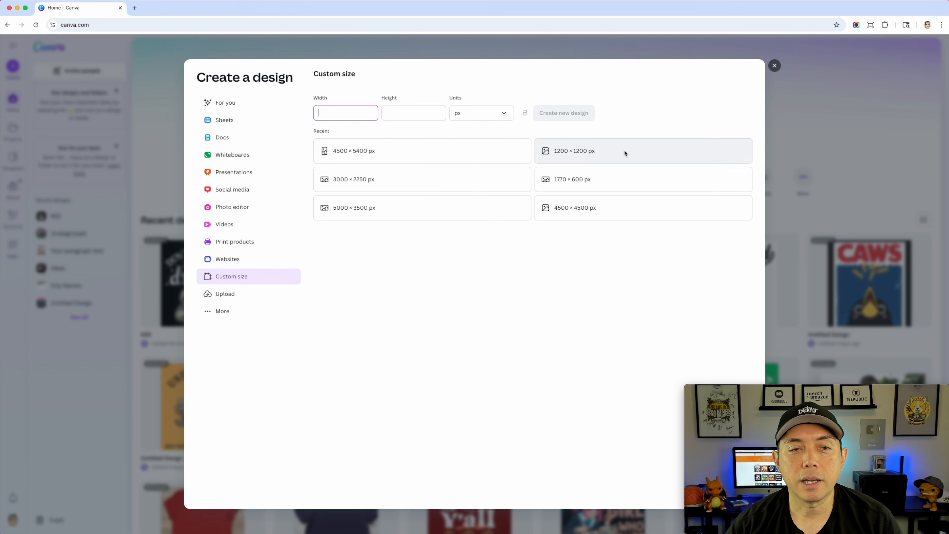
{"action": "left_click", "coordinate": [337, 113]}
{"action": "type", "text": "4500"}
{"action": "left_click", "coordinate": [396, 117]}
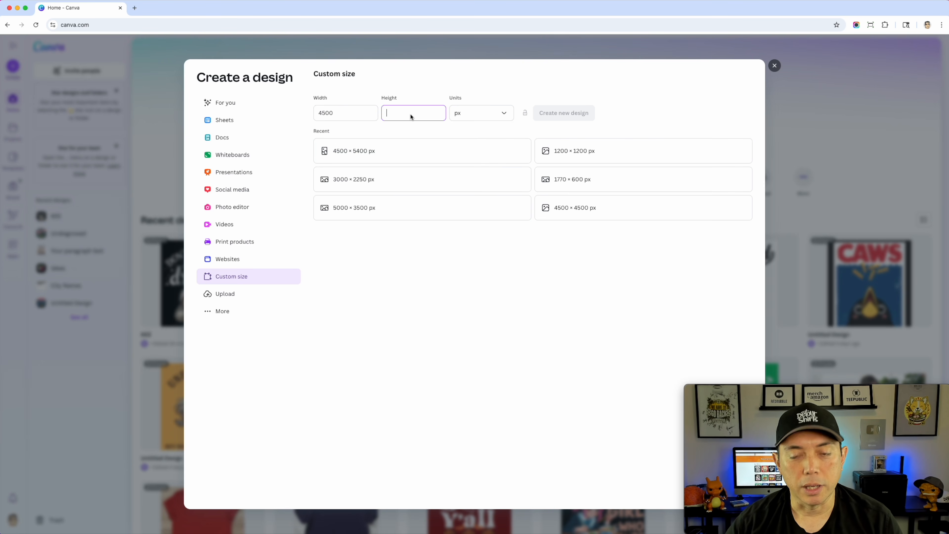
{"action": "type", "text": "5400"}
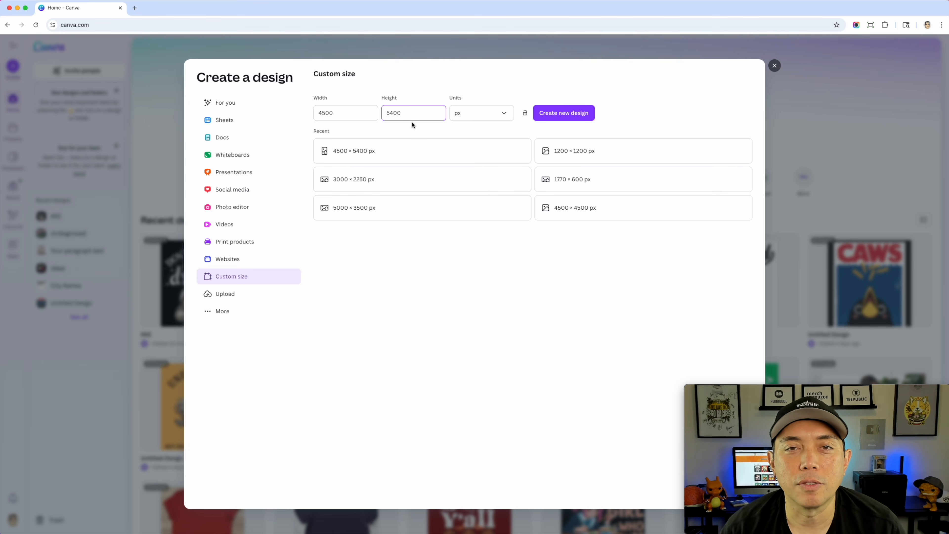
{"action": "left_click", "coordinate": [559, 116]}
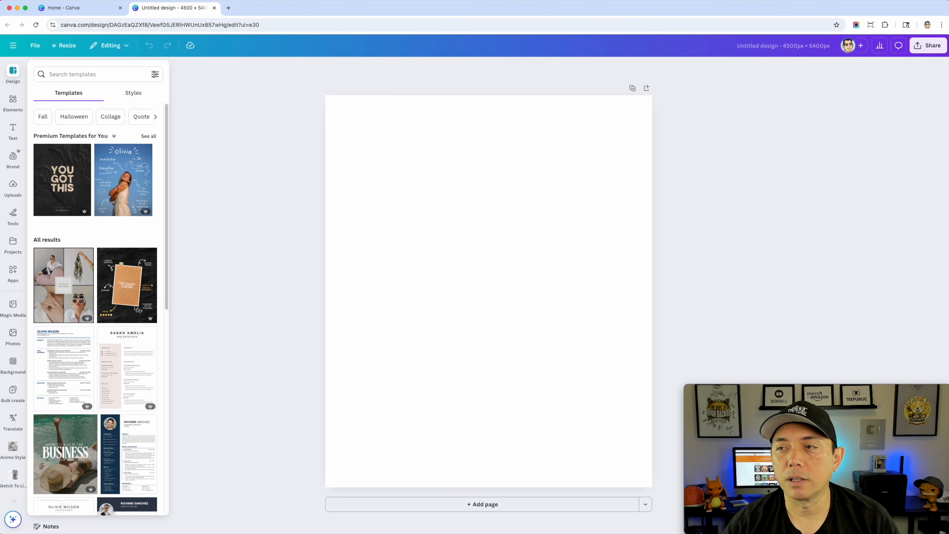
- Import the "Don't Give Up on Your Dreams, Keep Sleeping" graphic onto the blank page and enlarge it to nearly the page width
{"action": "key", "text": "super+Tab"}
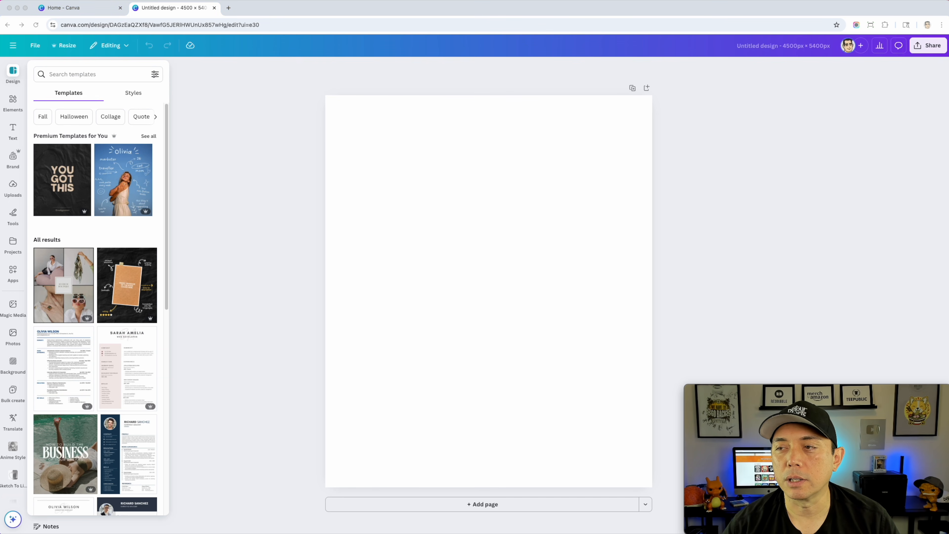
{"action": "left_click_drag", "start_coordinate": [946, 112], "coordinate": [514, 193]}
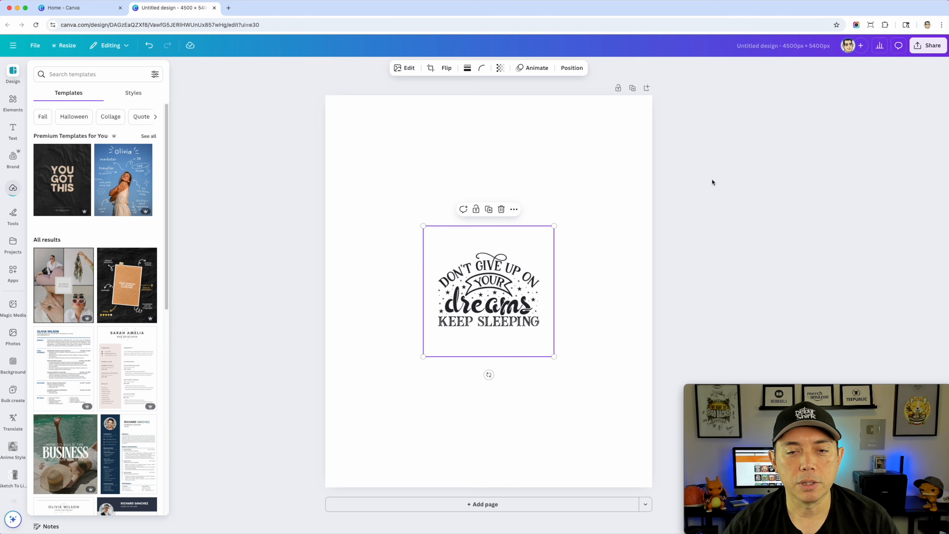
{"action": "left_click_drag", "start_coordinate": [524, 286], "coordinate": [441, 166]}
{"action": "left_click_drag", "start_coordinate": [468, 237], "coordinate": [634, 403]}
{"action": "left_click_drag", "start_coordinate": [514, 255], "coordinate": [515, 211]}
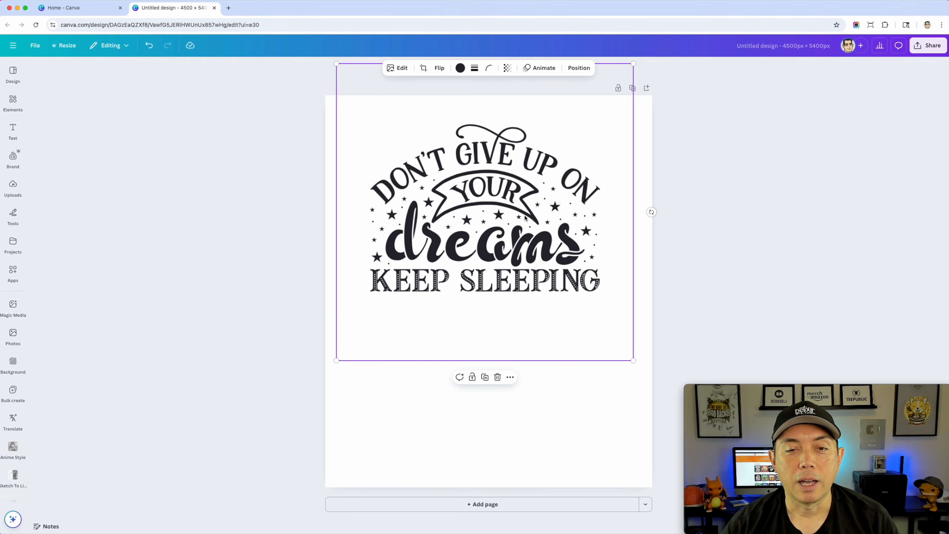
{"action": "left_click_drag", "start_coordinate": [501, 187], "coordinate": [502, 222]}
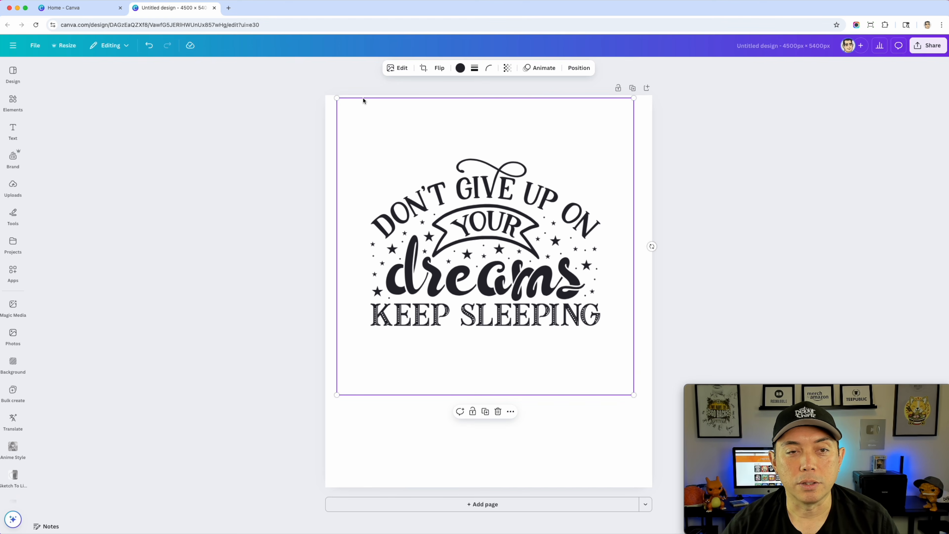
- Crop the graphic tightly around "Don't Give Up on Your Dreams", cutting off the "Keep Sleeping" line
{"action": "left_click", "coordinate": [424, 68]}
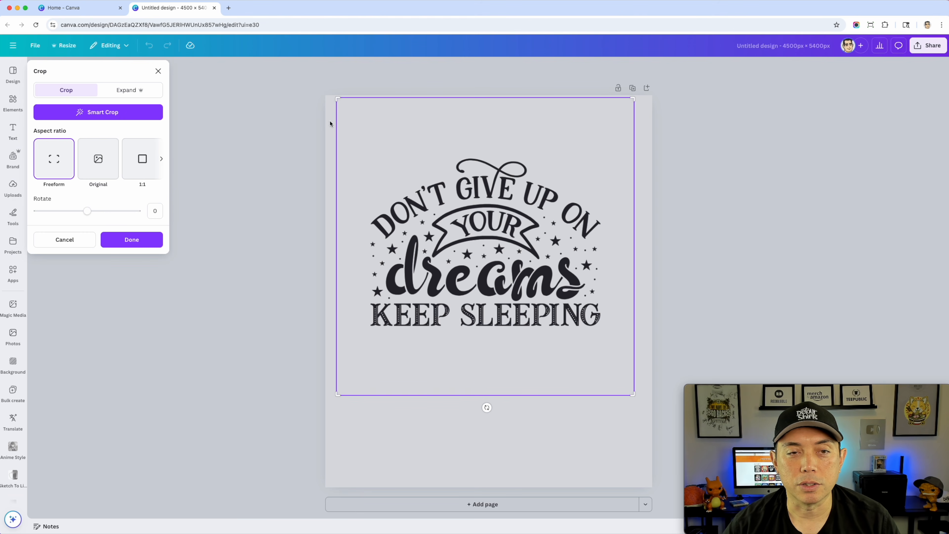
{"action": "left_click_drag", "start_coordinate": [339, 100], "coordinate": [368, 156]}
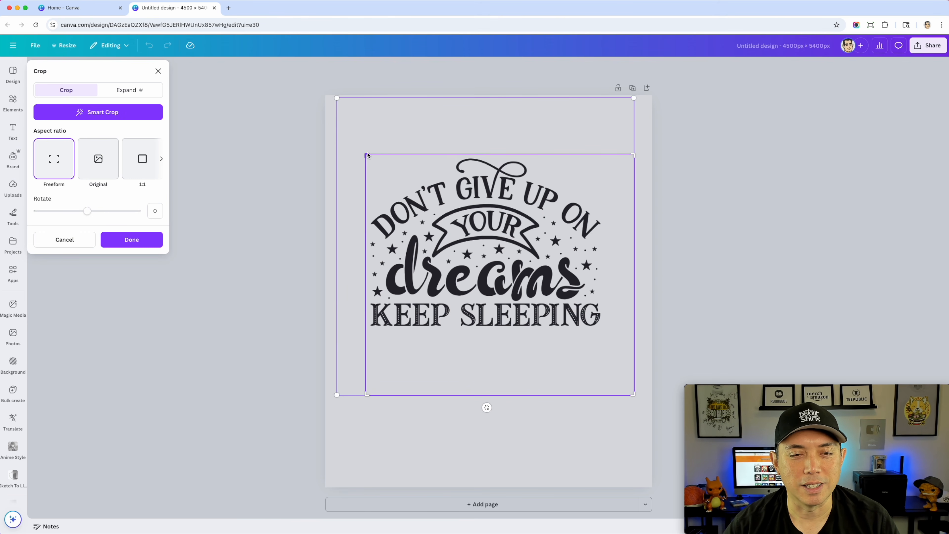
{"action": "left_click_drag", "start_coordinate": [633, 393], "coordinate": [605, 302]}
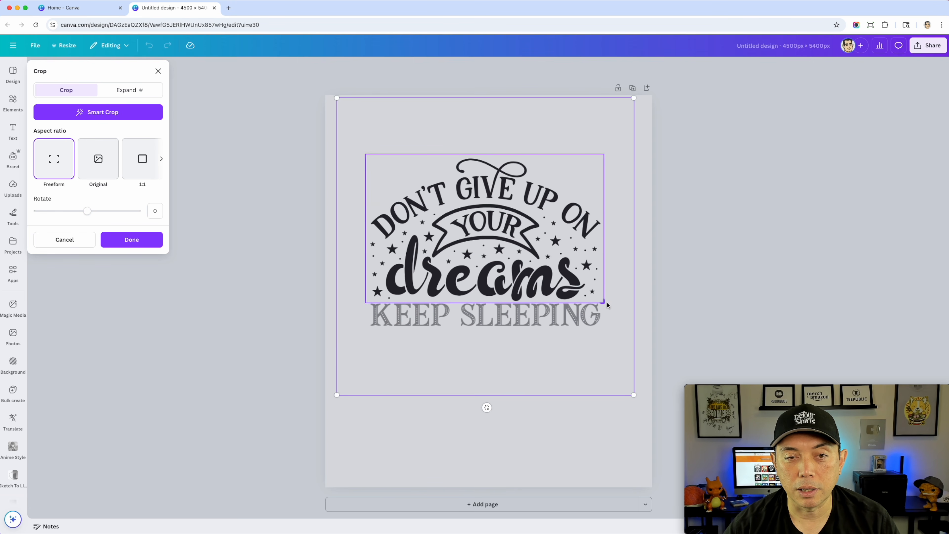
{"action": "left_click", "coordinate": [429, 424]}
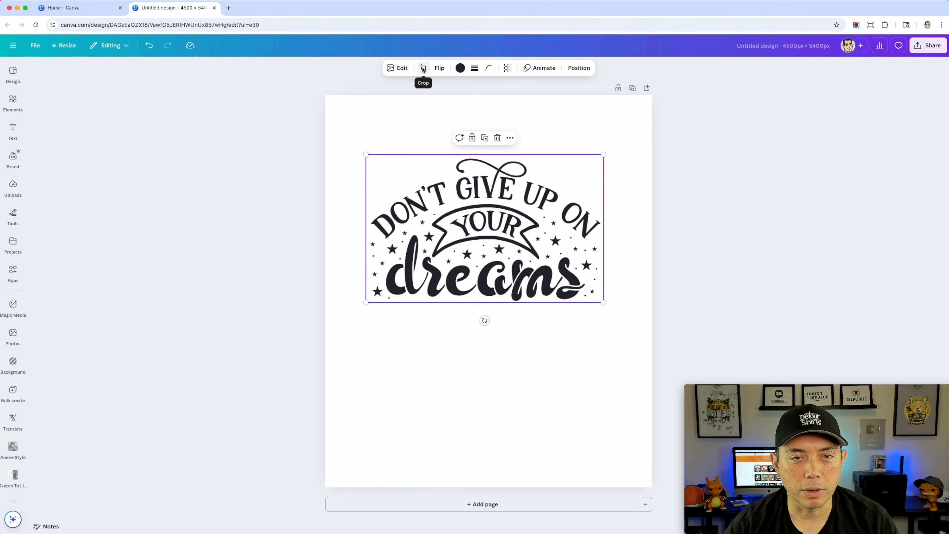
- Move the cropped lettering to the upper part of the page and enlarge it to almost the full page width
{"action": "left_click_drag", "start_coordinate": [499, 248], "coordinate": [474, 199]}
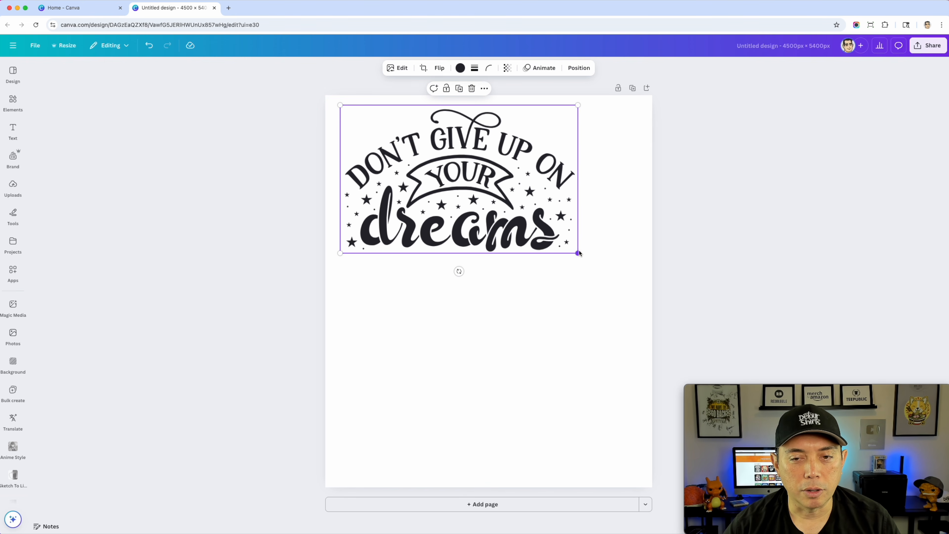
{"action": "left_click_drag", "start_coordinate": [579, 253], "coordinate": [638, 291]}
{"action": "left_click_drag", "start_coordinate": [515, 225], "coordinate": [516, 238]}
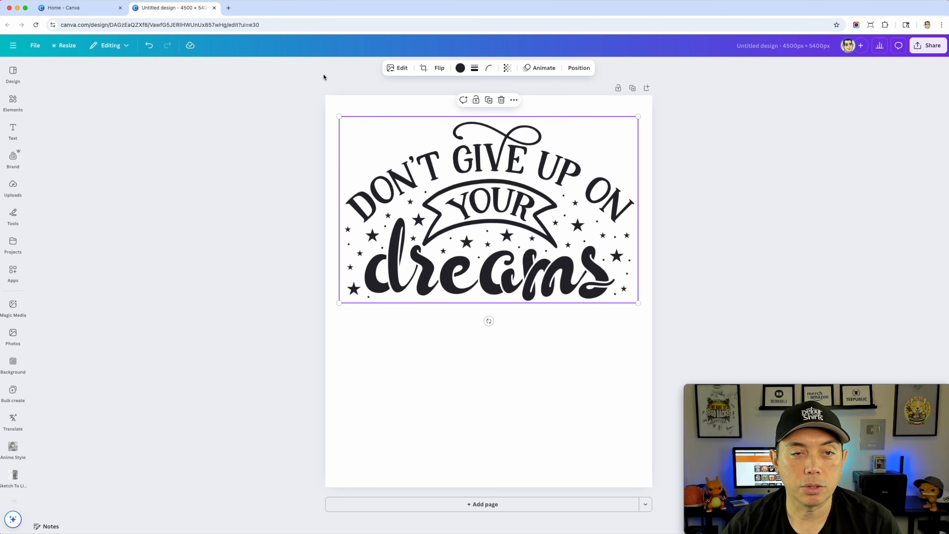
- Change the blank page's background from white to the near-black document colour
{"action": "left_click", "coordinate": [339, 100]}
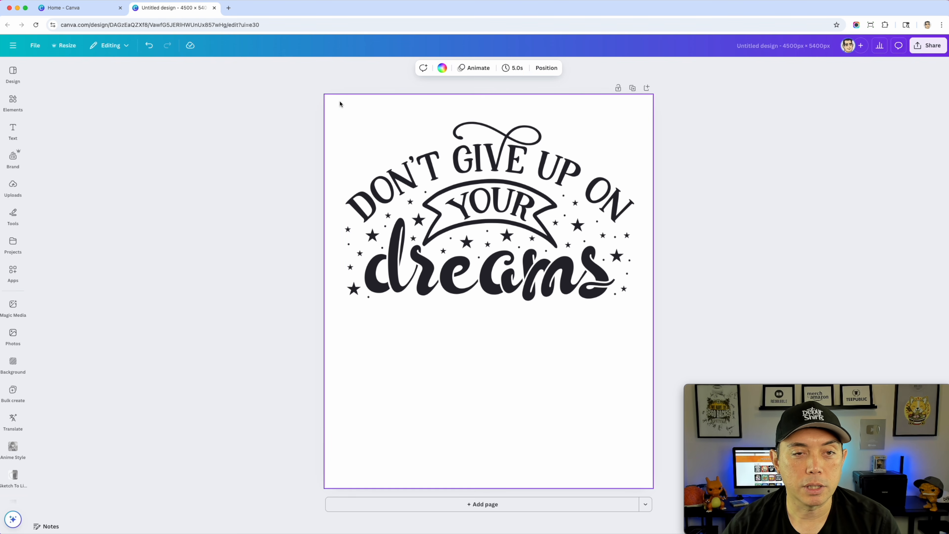
{"action": "left_click", "coordinate": [443, 68]}
{"action": "left_click", "coordinate": [60, 130]}
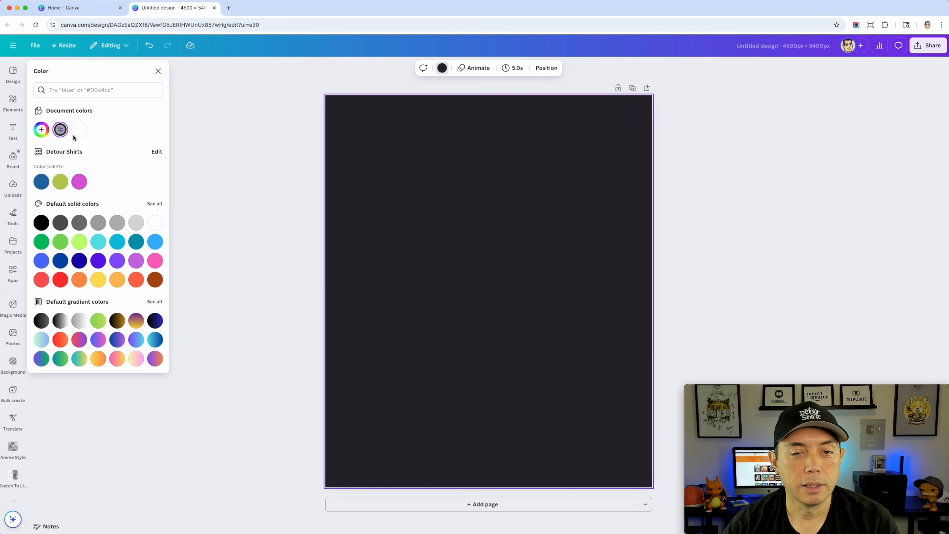
- Recolour the "Don't Give Up on Your Dreams" lettering white and move it slightly closer to the page's upper edge
{"action": "left_click", "coordinate": [542, 227]}
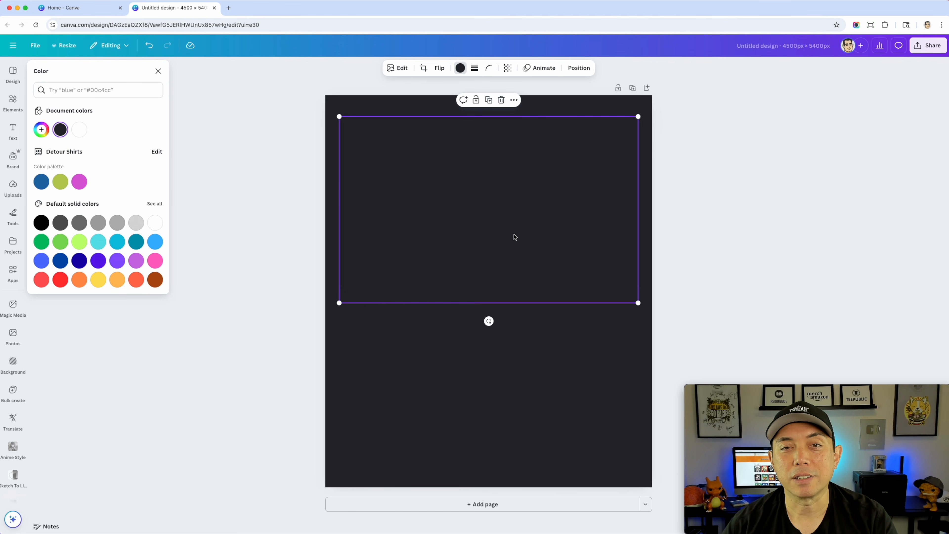
{"action": "left_click", "coordinate": [81, 129]}
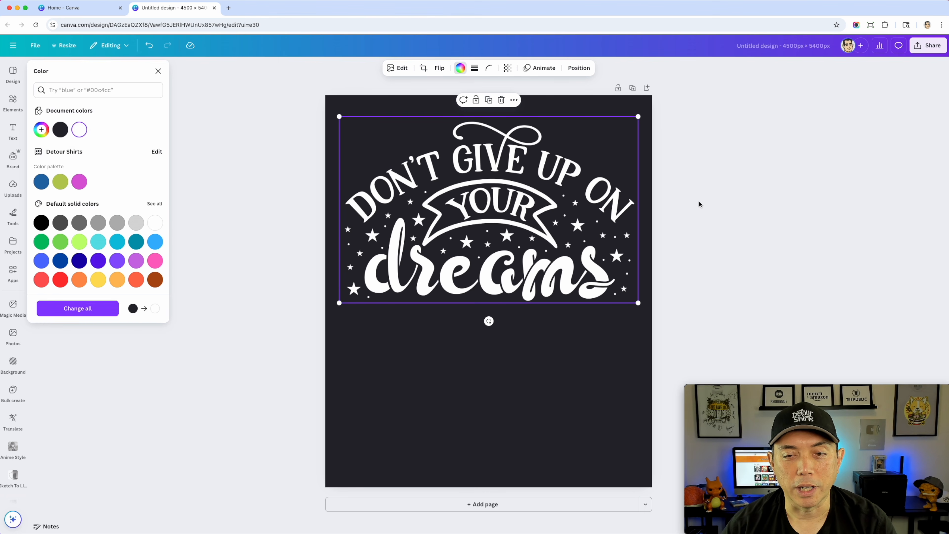
{"action": "key", "text": "Escape"}
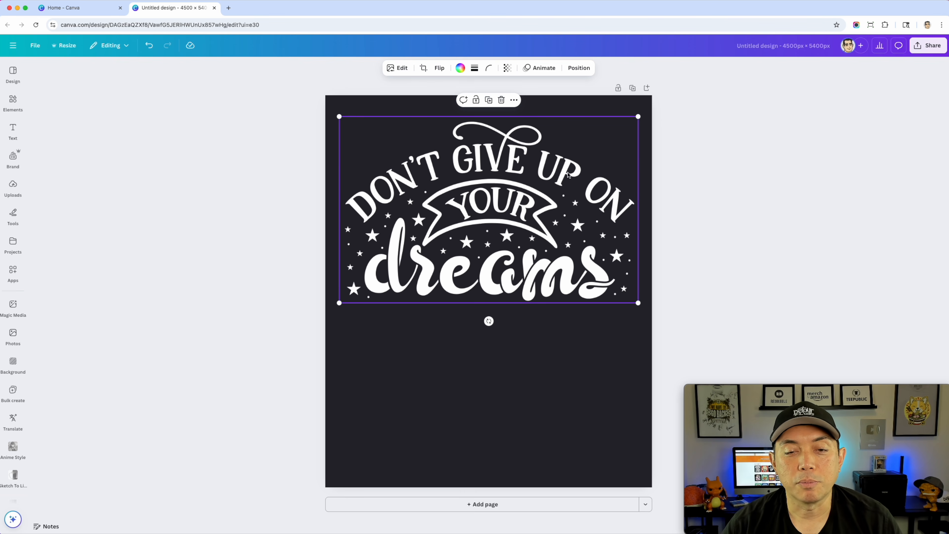
{"action": "left_click_drag", "start_coordinate": [514, 190], "coordinate": [514, 179]}
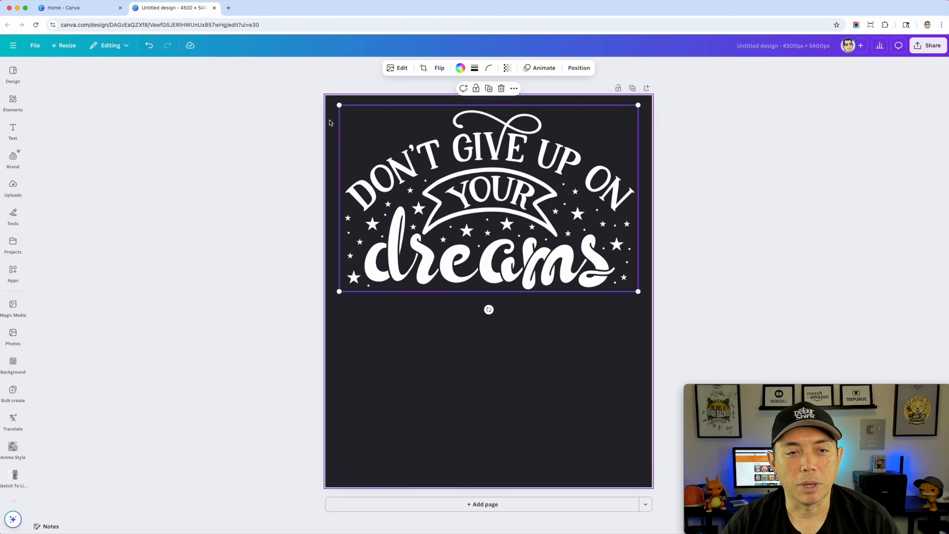
{"action": "left_click", "coordinate": [330, 125]}
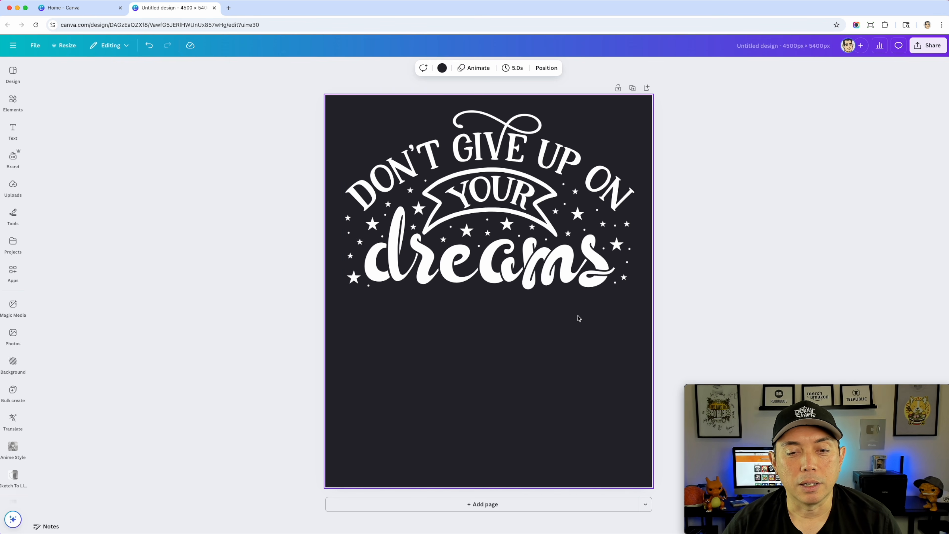
- Search the elements library for "sleeping" and show all matching graphics
{"action": "left_click", "coordinate": [13, 101]}
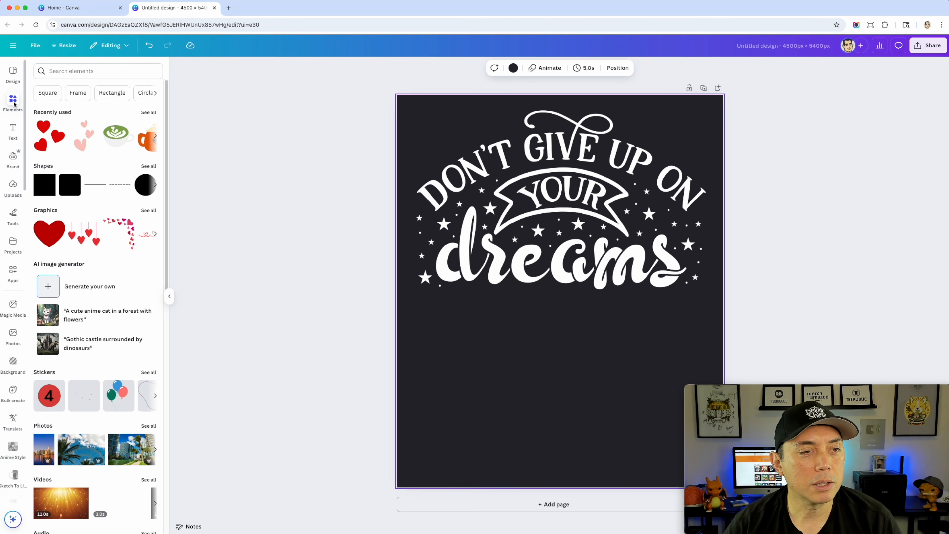
{"action": "left_click", "coordinate": [63, 72]}
{"action": "type", "text": "sleeping"}
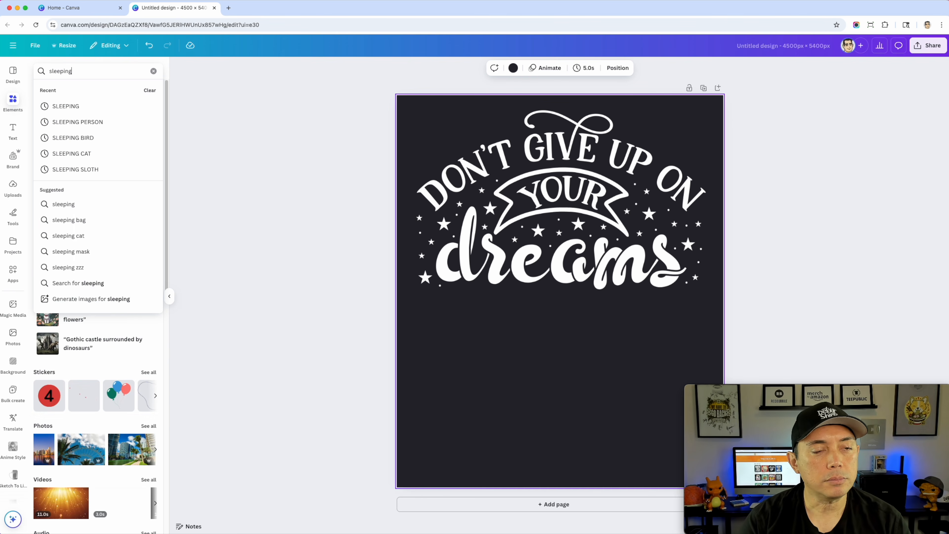
{"action": "key", "text": "Return"}
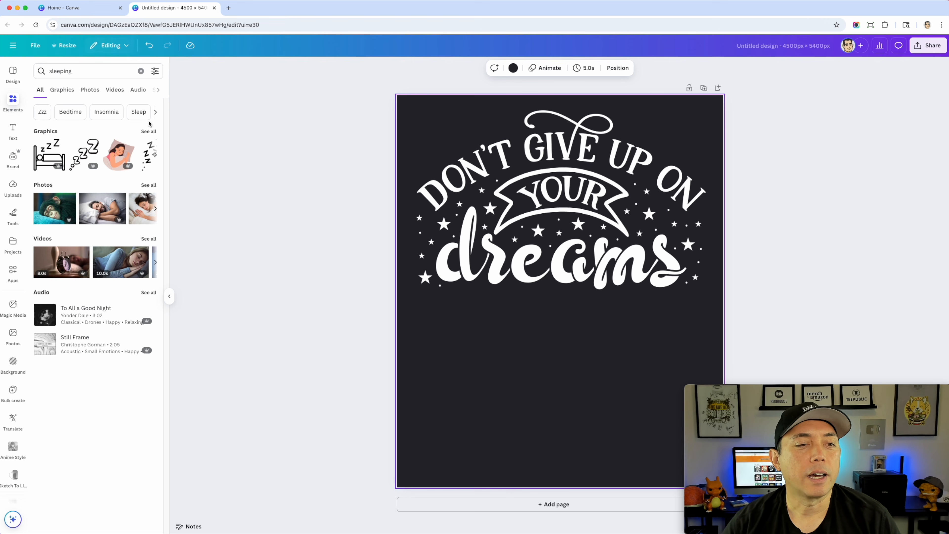
{"action": "left_click", "coordinate": [148, 131]}
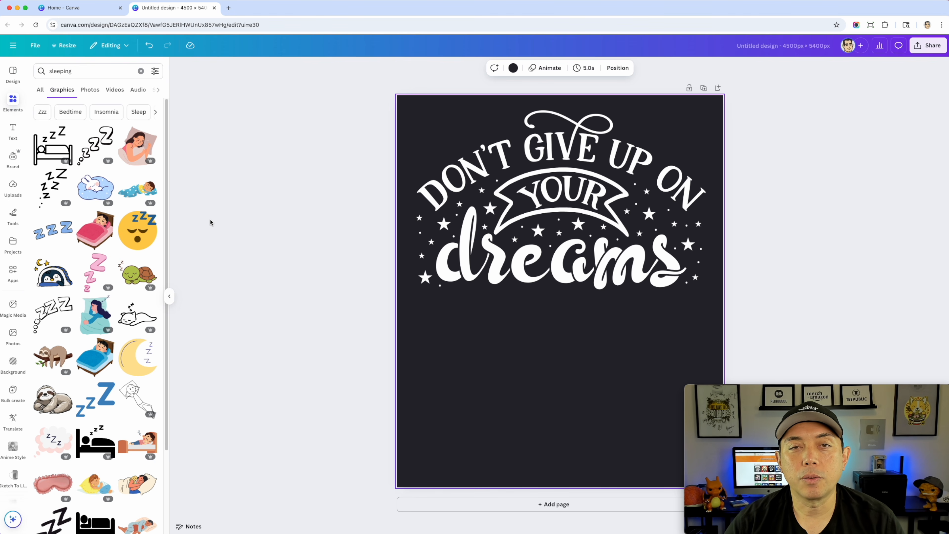
- Try the person-in-bed Zzz line graphic in white beneath the lettering, and delete it from the page
{"action": "left_click", "coordinate": [49, 152]}
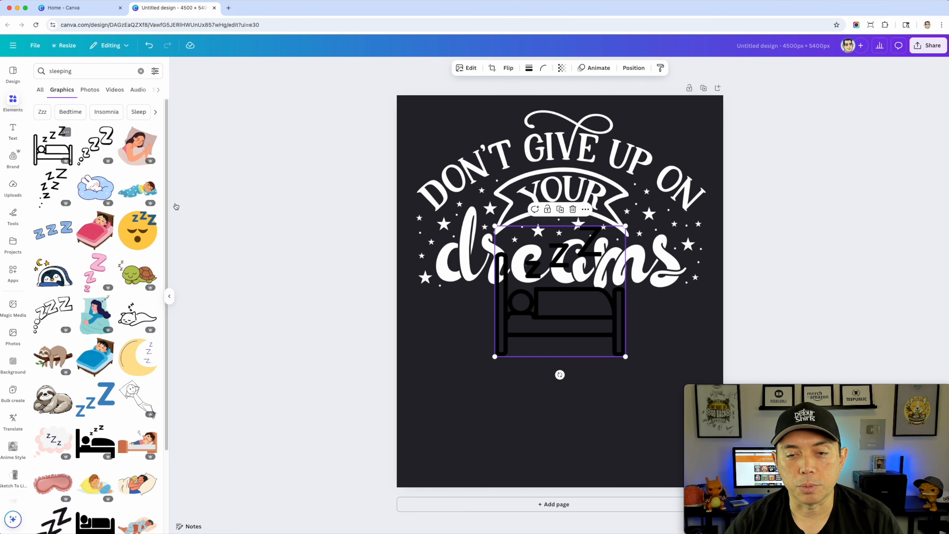
{"action": "left_click_drag", "start_coordinate": [592, 309], "coordinate": [585, 340]}
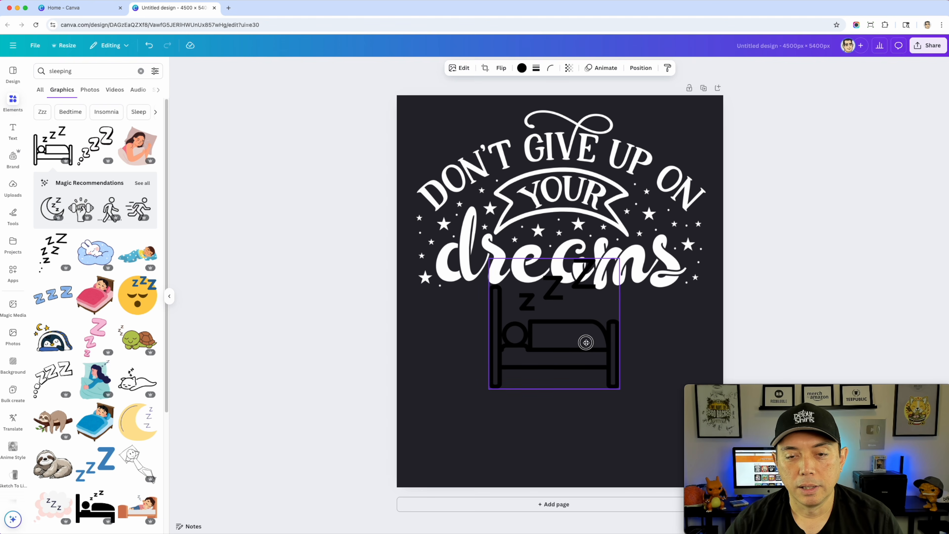
{"action": "left_click", "coordinate": [521, 67]}
{"action": "left_click", "coordinate": [98, 127]}
{"action": "left_click_drag", "start_coordinate": [610, 360], "coordinate": [617, 389]}
{"action": "left_click", "coordinate": [821, 230]}
{"action": "left_click", "coordinate": [840, 275]}
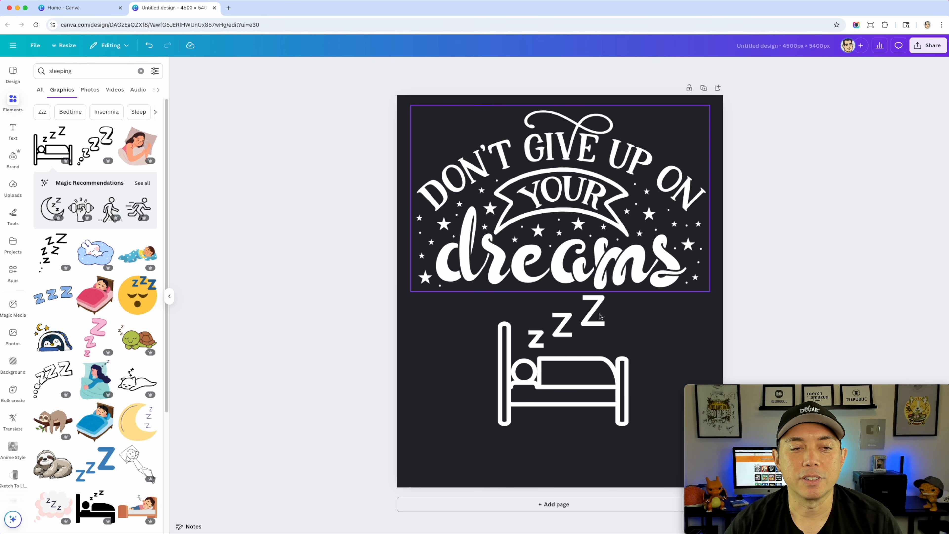
{"action": "left_click", "coordinate": [593, 382]}
{"action": "key", "text": "Delete"}
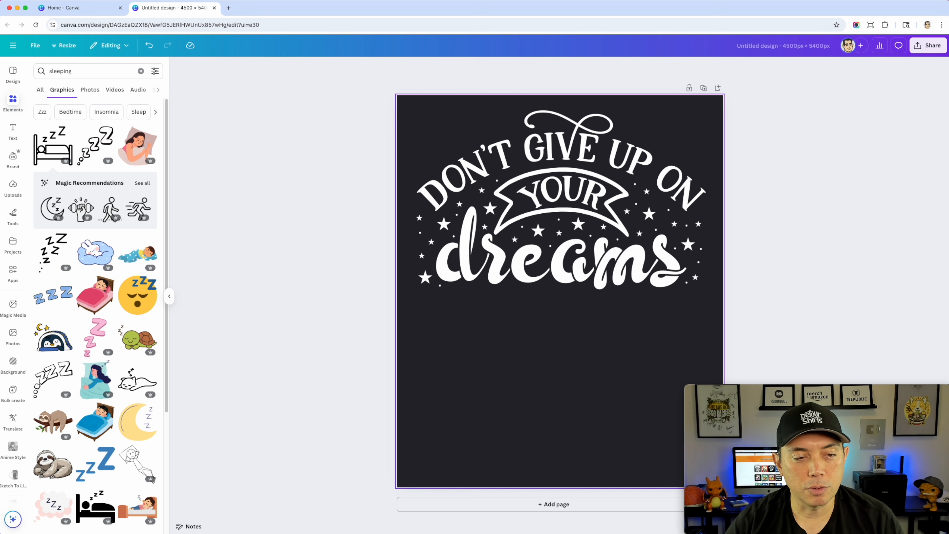
- Try the bunny sleeping on a blue cloud as the illustration, enlarged and centred beneath the lettering
{"action": "left_click", "coordinate": [96, 255]}
{"action": "left_click_drag", "start_coordinate": [562, 313], "coordinate": [489, 320]}
{"action": "left_click_drag", "start_coordinate": [555, 355], "coordinate": [652, 425]}
{"action": "left_click_drag", "start_coordinate": [543, 332], "coordinate": [564, 349]}
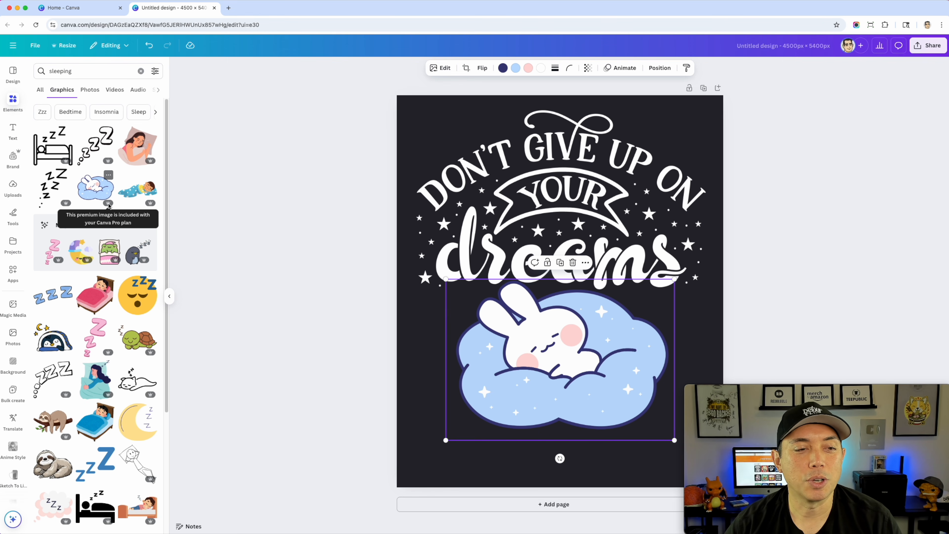
- Filter the "sleeping" graphics by the Free price option and delete the bunny graphic from the page
{"action": "left_click", "coordinate": [156, 71]}
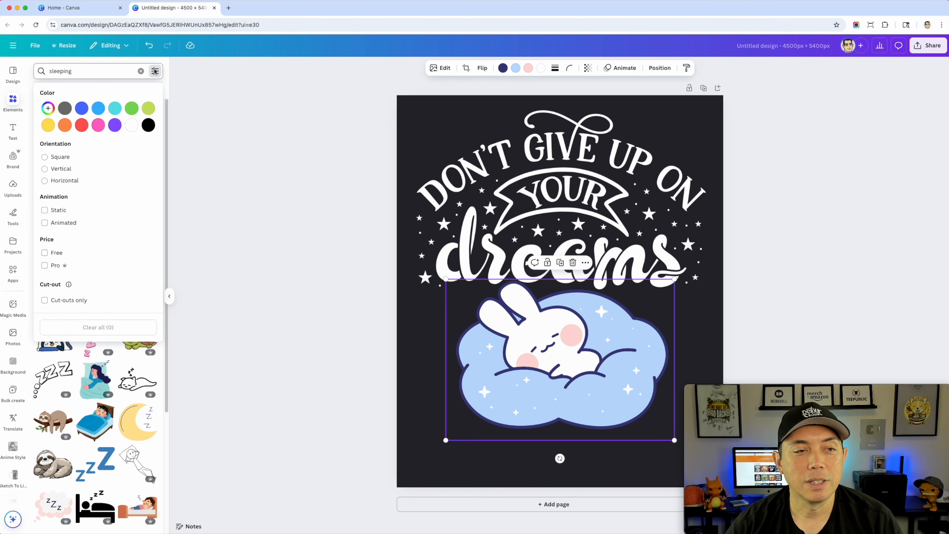
{"action": "left_click", "coordinate": [45, 253]}
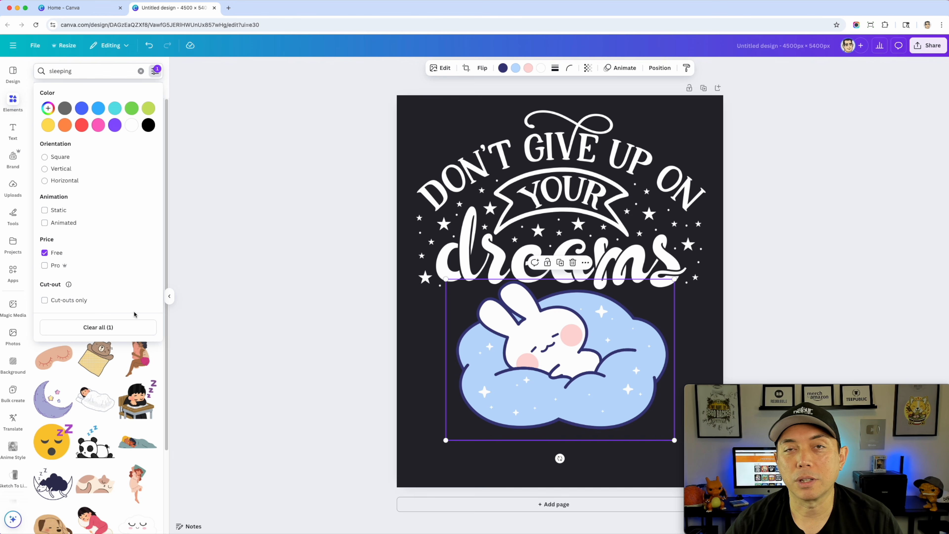
{"action": "left_click", "coordinate": [194, 101]}
{"action": "left_click", "coordinate": [194, 102]}
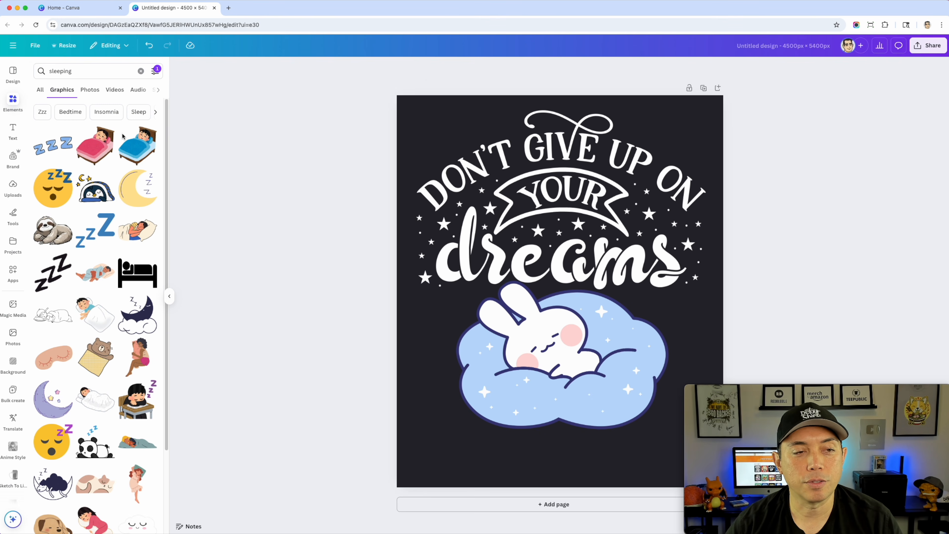
{"action": "left_click", "coordinate": [588, 358]}
{"action": "key", "text": "Delete"}
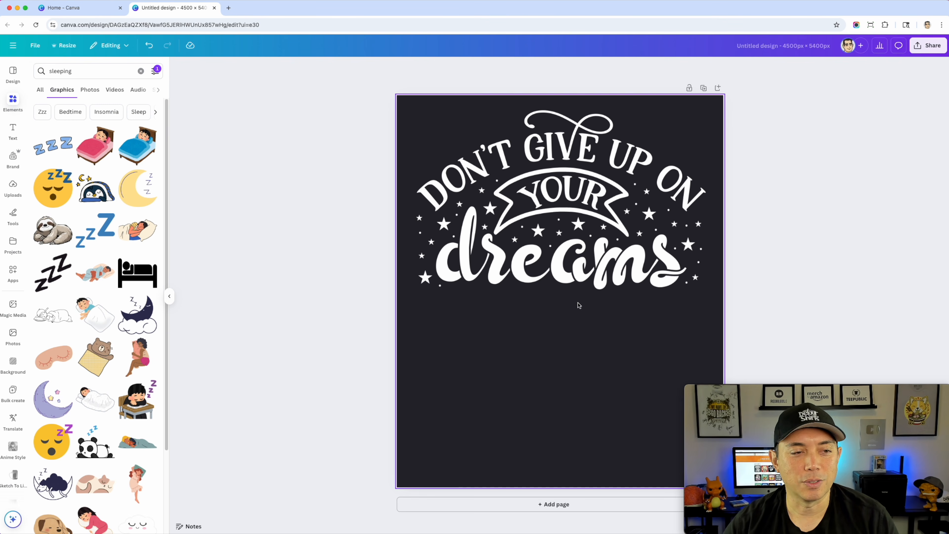
- Add the free sleeping sloth graphic and size it to about 70% of the page width, centred directly beneath "dreams"
{"action": "left_click", "coordinate": [56, 230]}
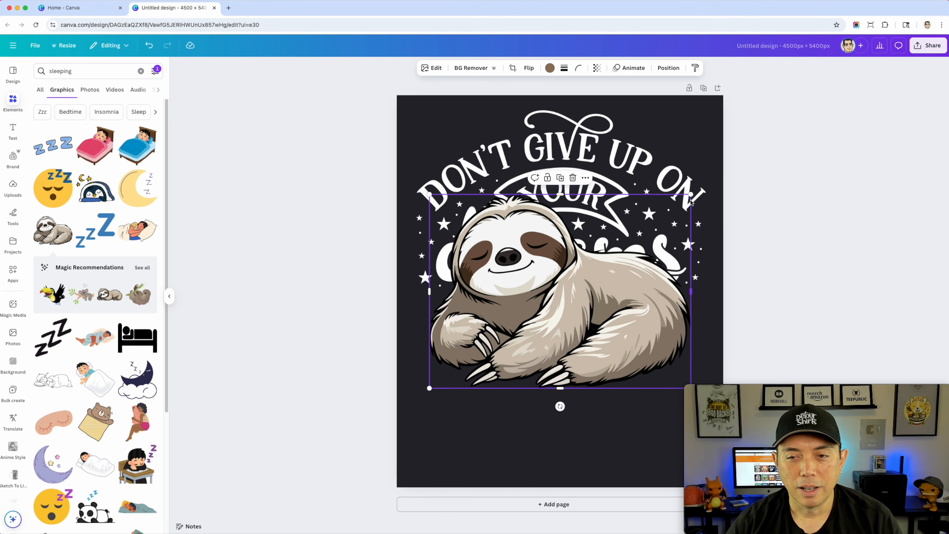
{"action": "left_click_drag", "start_coordinate": [691, 195], "coordinate": [633, 237]}
{"action": "left_click_drag", "start_coordinate": [578, 307], "coordinate": [602, 332]}
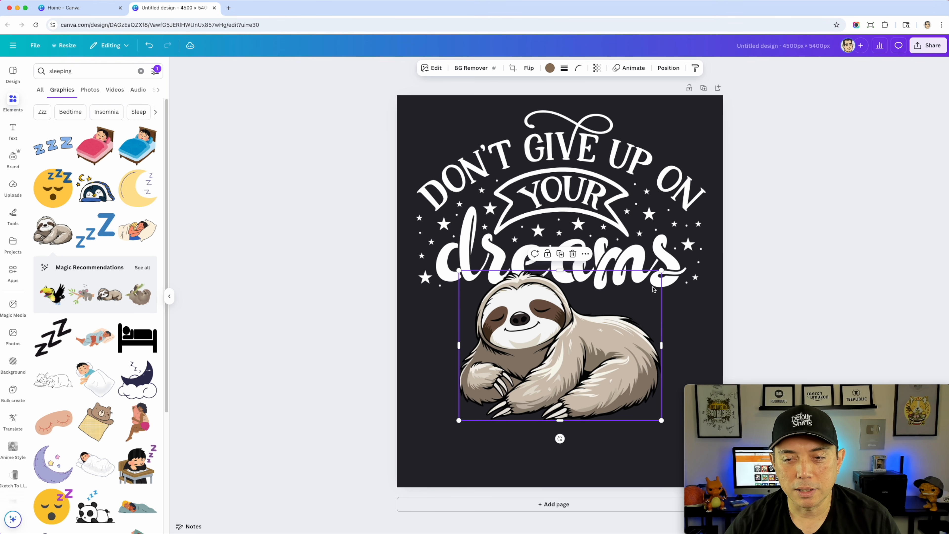
{"action": "left_click_drag", "start_coordinate": [666, 271], "coordinate": [687, 252]}
{"action": "left_click_drag", "start_coordinate": [594, 318], "coordinate": [581, 336]}
{"action": "left_click_drag", "start_coordinate": [674, 270], "coordinate": [681, 265]}
{"action": "left_click_drag", "start_coordinate": [593, 322], "coordinate": [590, 329]}
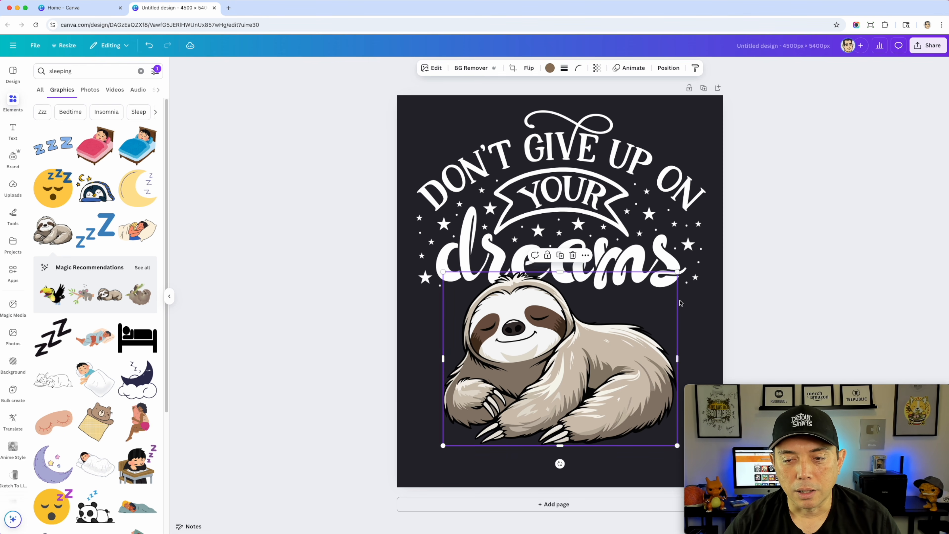
{"action": "left_click", "coordinate": [748, 291]}
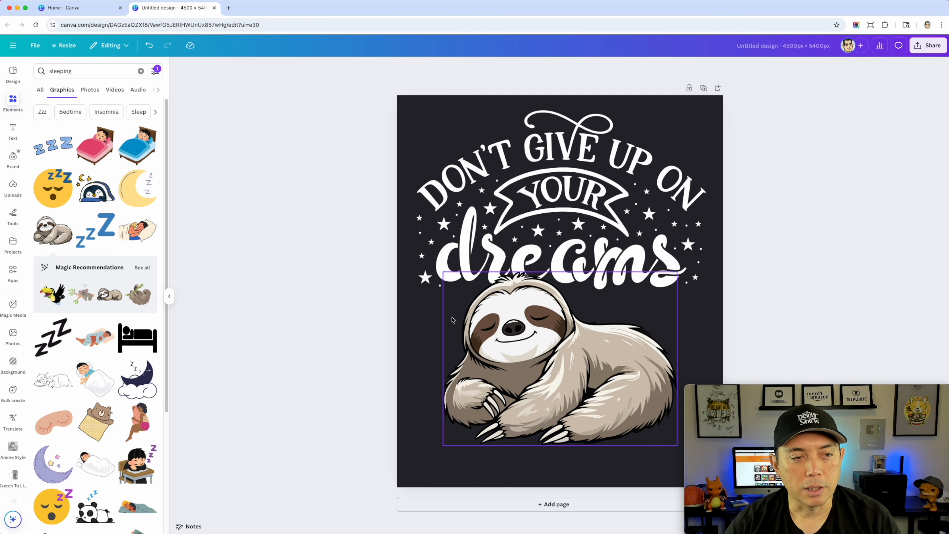
- Add a heading in white reading "KEEP SLEEPING"
{"action": "left_click", "coordinate": [14, 128]}
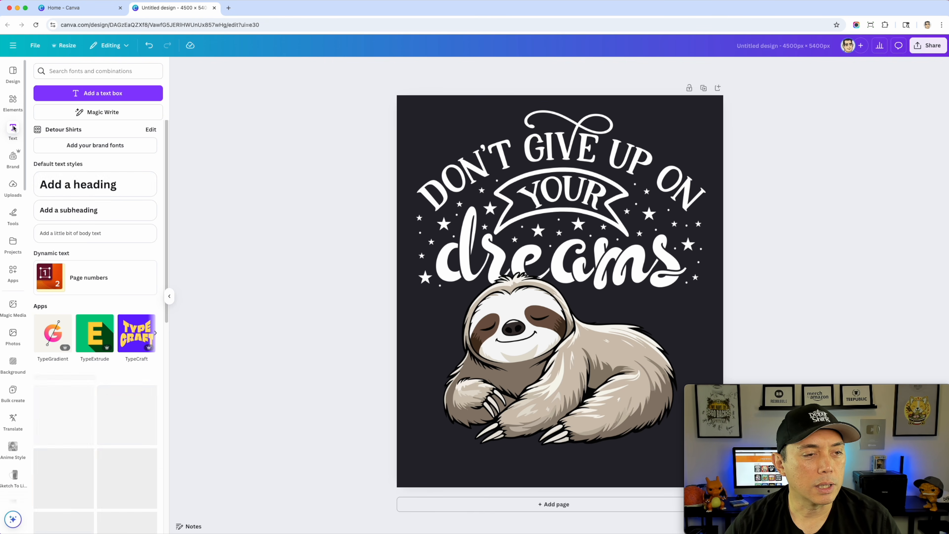
{"action": "left_click", "coordinate": [67, 187]}
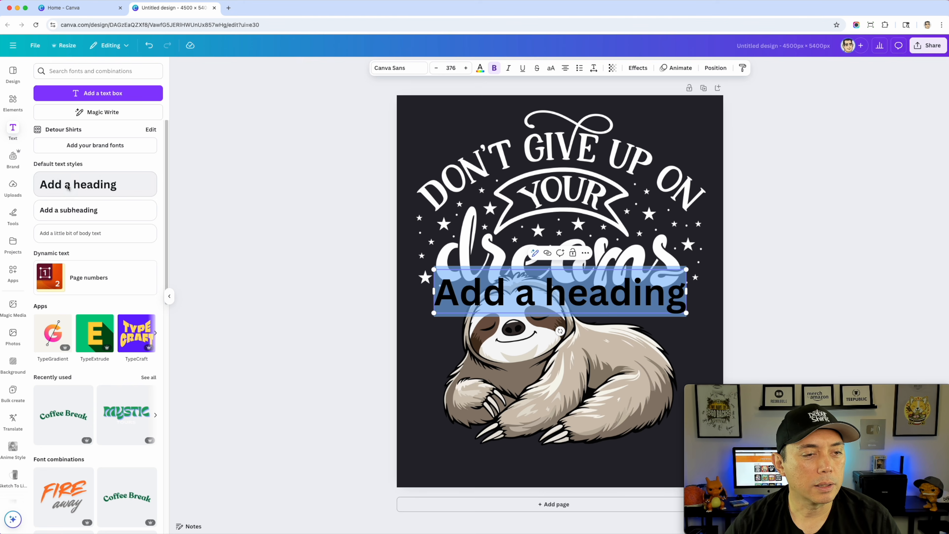
{"action": "left_click", "coordinate": [480, 68]}
{"action": "left_click", "coordinate": [98, 127]}
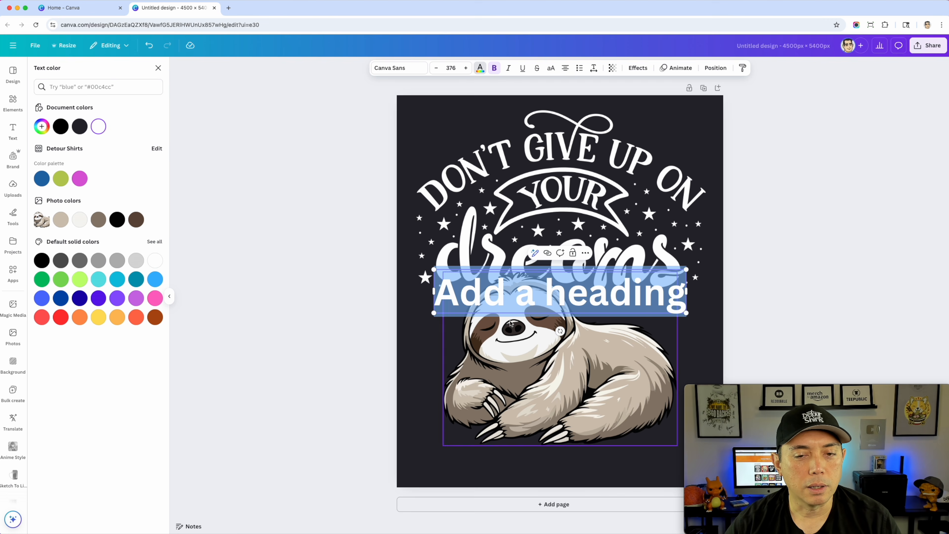
{"action": "type", "text": "K"}
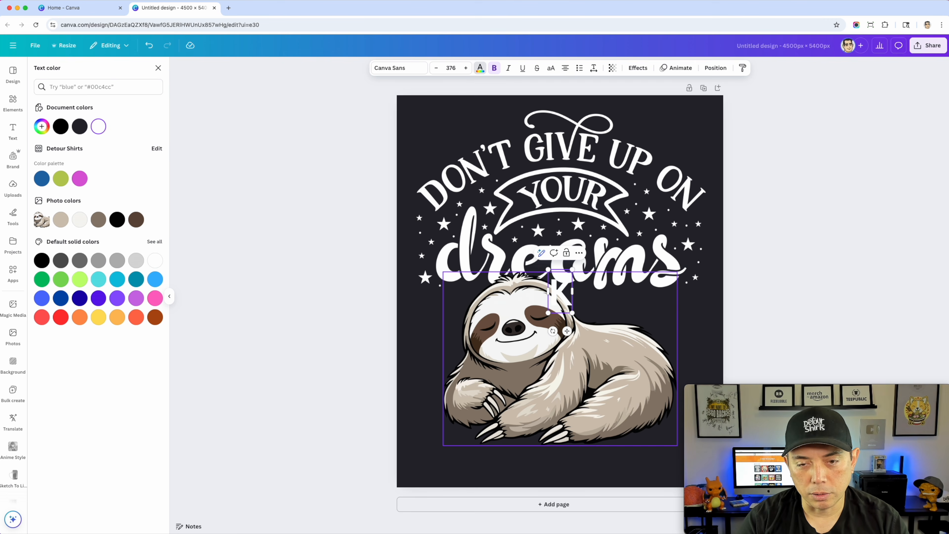
{"action": "type", "text": "EEP SLEEPING"}
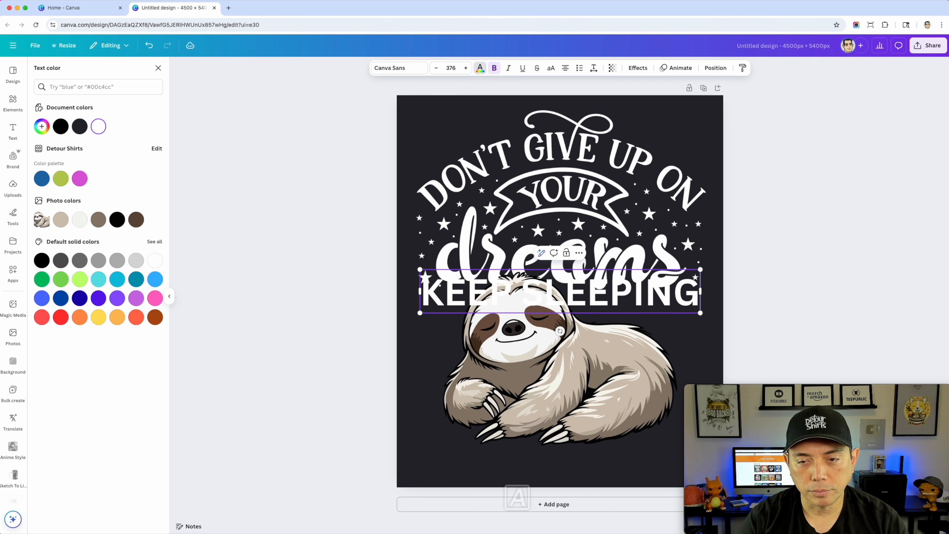
- Move the "KEEP SLEEPING" heading below the sloth, near the page's lower edge
{"action": "left_click", "coordinate": [597, 303]}
{"action": "left_click_drag", "start_coordinate": [597, 303], "coordinate": [593, 372]}
{"action": "left_click", "coordinate": [683, 322]}
{"action": "left_click_drag", "start_coordinate": [603, 295], "coordinate": [594, 454]}
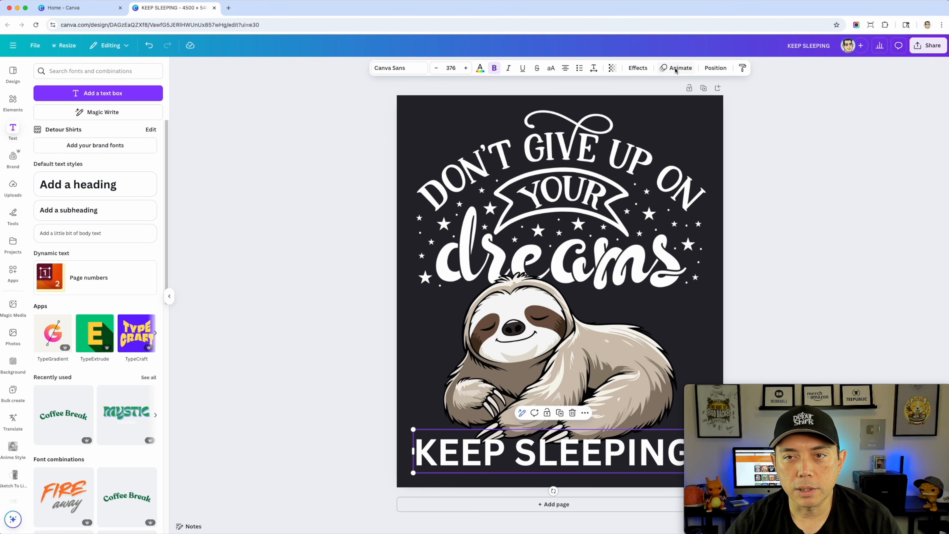
- Apply the Curve text shape to "KEEP SLEEPING" with a negative curve so it bows downward, and reposition it beneath the sloth
{"action": "left_click", "coordinate": [638, 67]}
{"action": "left_click", "coordinate": [99, 357]}
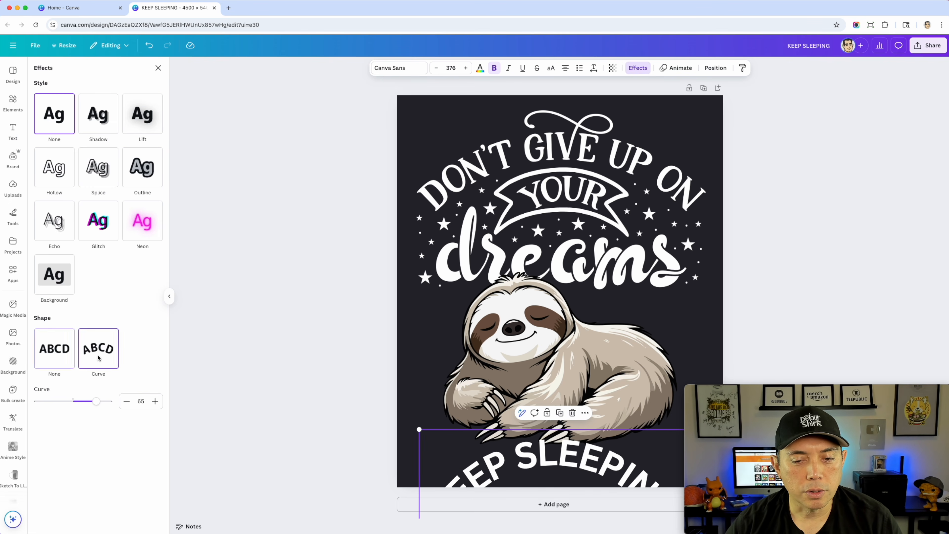
{"action": "left_click_drag", "start_coordinate": [96, 403], "coordinate": [60, 400]}
{"action": "left_click_drag", "start_coordinate": [550, 454], "coordinate": [553, 464]}
- Move the lettering up and shrink it slightly, then raise the sloth and adjust "KEEP SLEEPING" to balance the layout
{"action": "left_click_drag", "start_coordinate": [591, 208], "coordinate": [591, 202]}
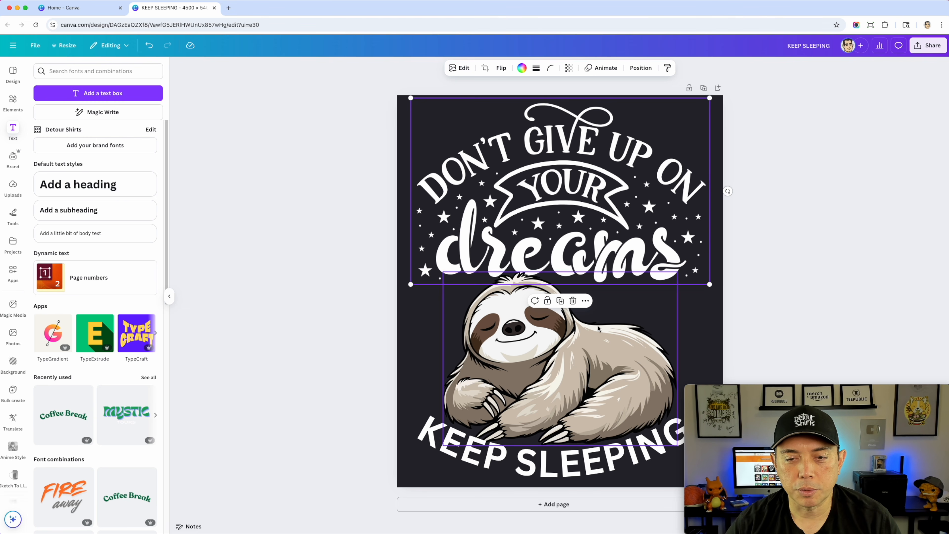
{"action": "left_click_drag", "start_coordinate": [710, 285], "coordinate": [704, 283]}
{"action": "left_click_drag", "start_coordinate": [598, 229], "coordinate": [601, 229]}
{"action": "left_click_drag", "start_coordinate": [561, 340], "coordinate": [560, 331]}
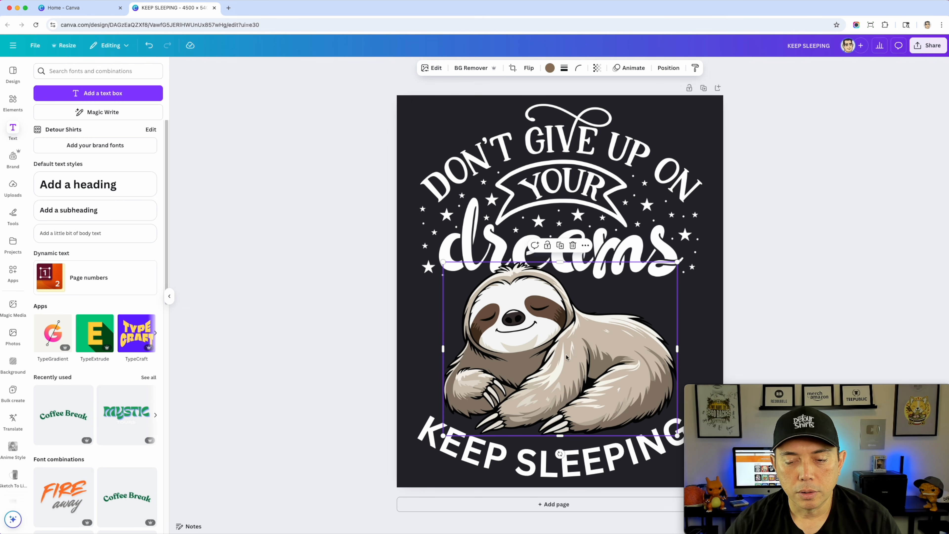
{"action": "left_click_drag", "start_coordinate": [560, 454], "coordinate": [568, 461]}
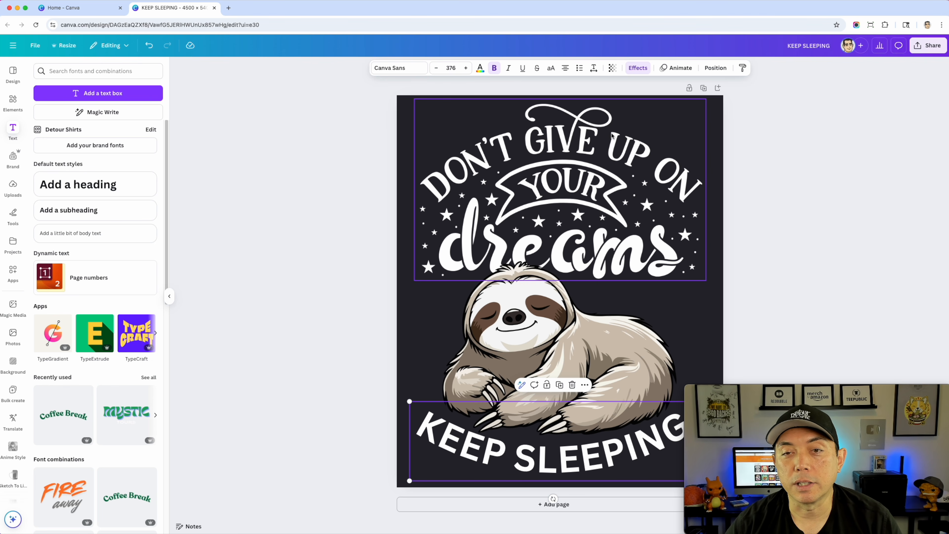
- Select all of the curved "KEEP SLEEPING" lettering and search the fonts for SERIF
{"action": "left_click", "coordinate": [533, 418]}
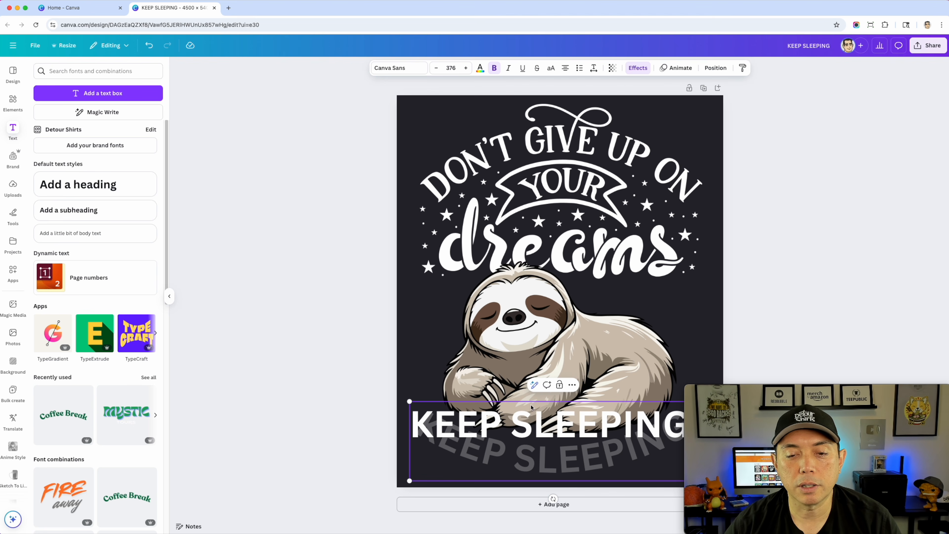
{"action": "double_click", "coordinate": [534, 419]}
{"action": "triple_click", "coordinate": [499, 420]}
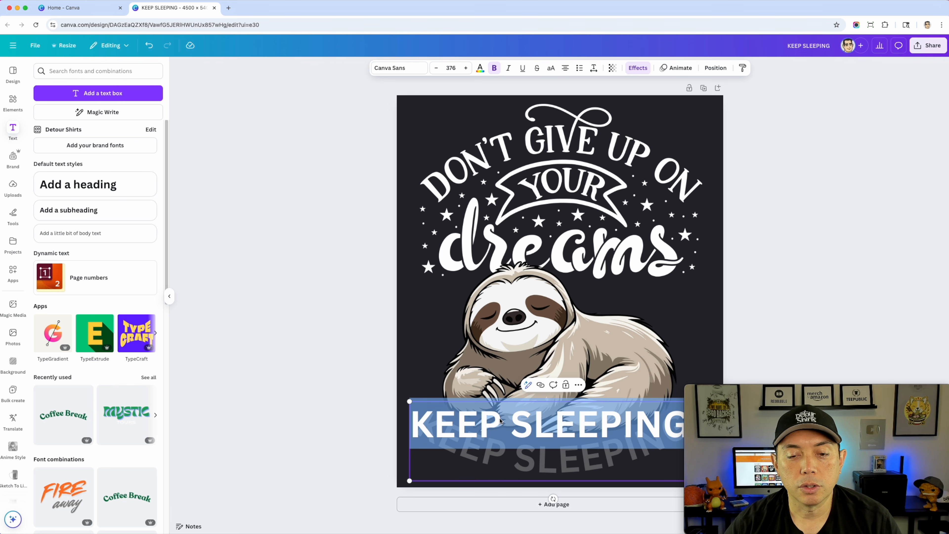
{"action": "left_click", "coordinate": [419, 68]}
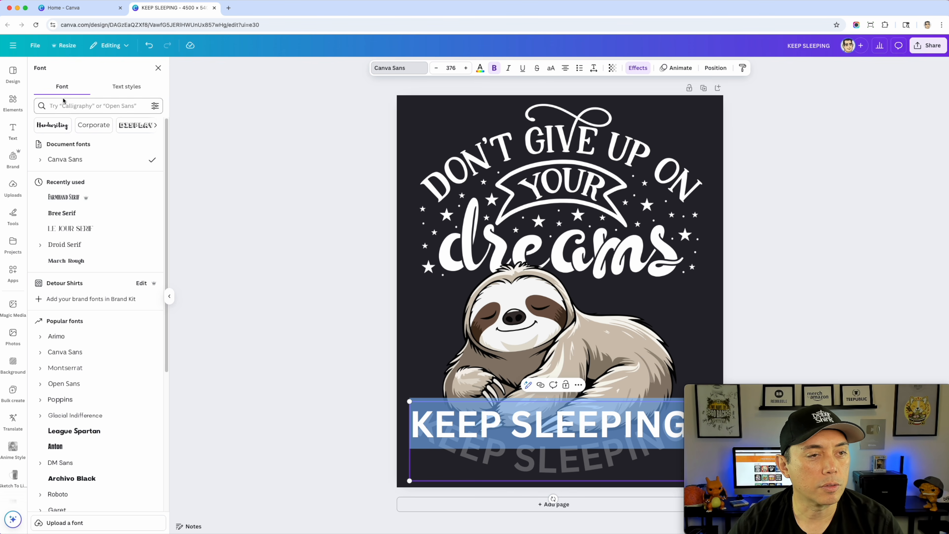
{"action": "left_click", "coordinate": [63, 110]}
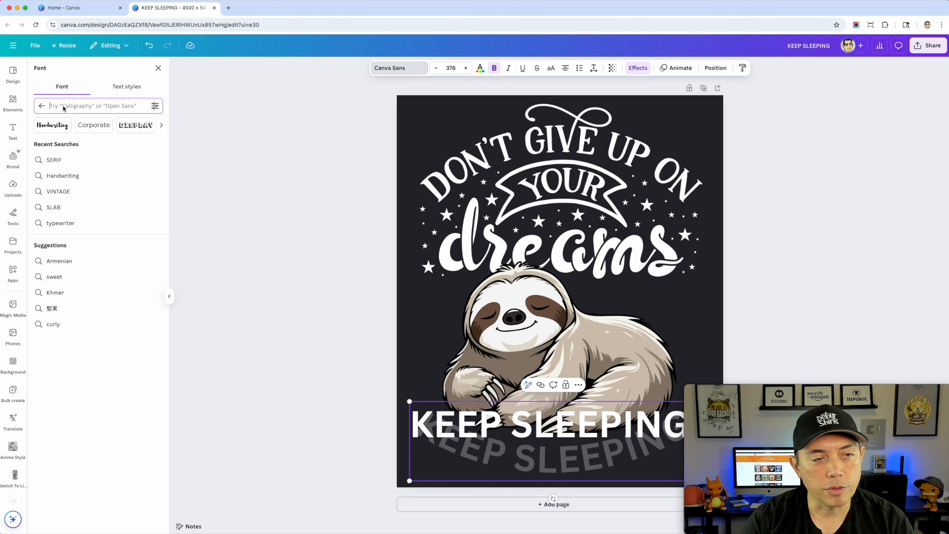
{"action": "type", "text": "SERIF"}
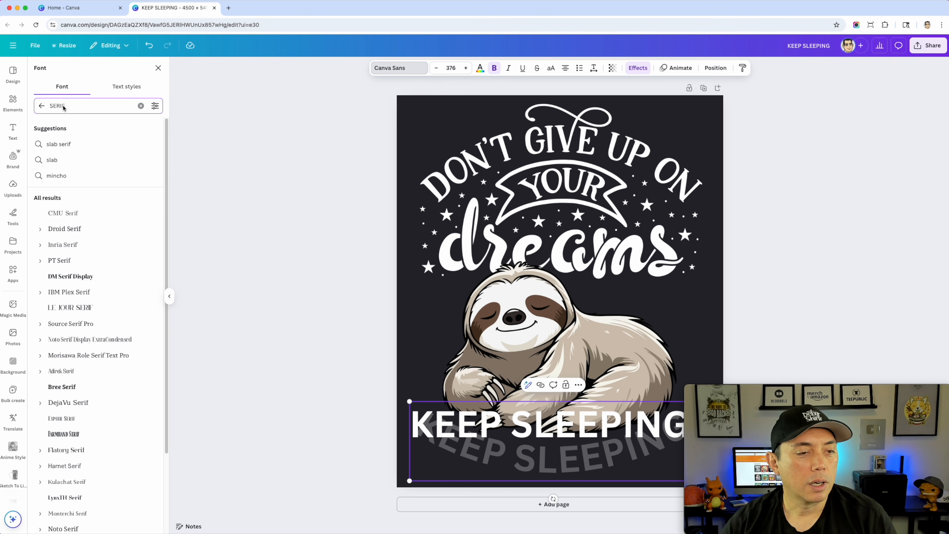
- Try serif fonts on "KEEP SLEEPING", including DM Serif Display, Bree Serif, Flatory Serif Condensed, Noto Serif Display and Neo Contact
{"action": "left_click", "coordinate": [78, 277]}
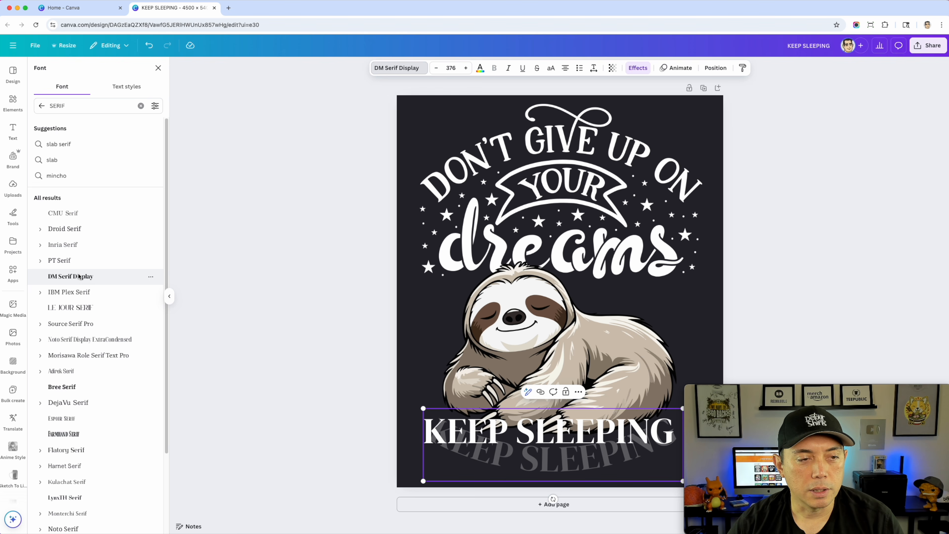
{"action": "left_click", "coordinate": [80, 307]}
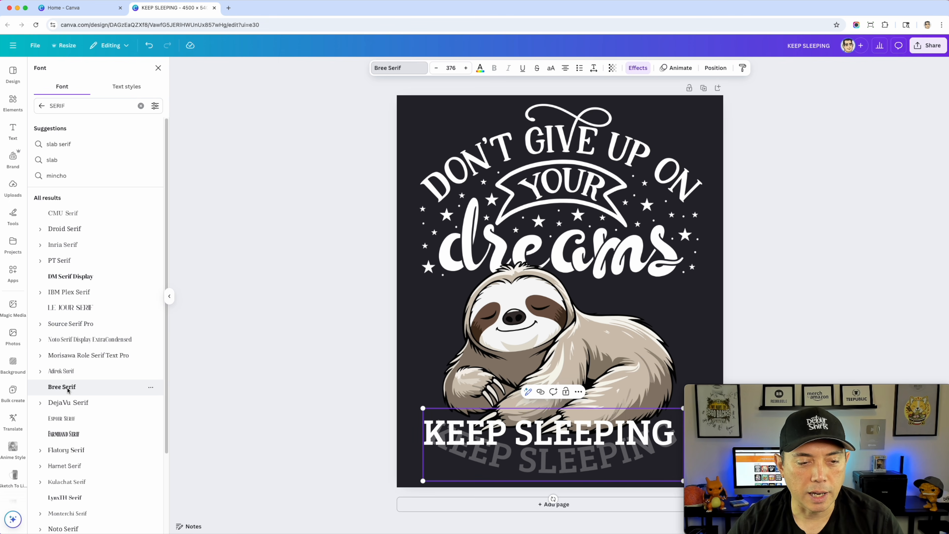
{"action": "scroll", "coordinate": [80, 437], "scroll_direction": "down", "scroll_amount": 5}
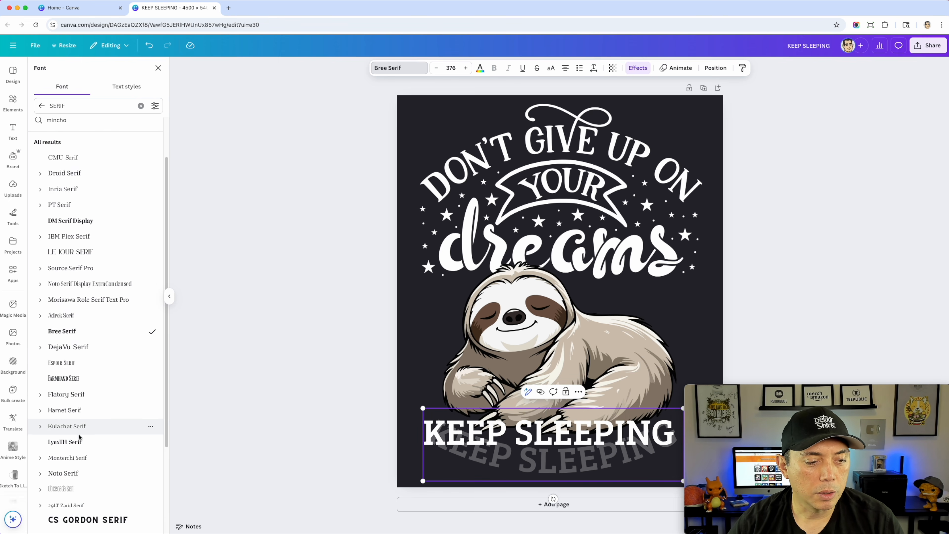
{"action": "scroll", "coordinate": [78, 434], "scroll_direction": "down", "scroll_amount": 1}
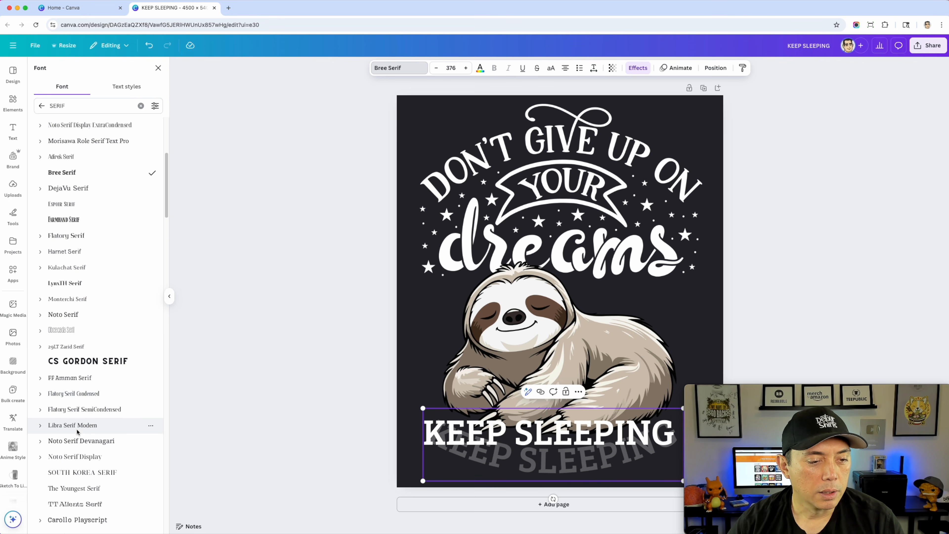
{"action": "left_click", "coordinate": [77, 393]}
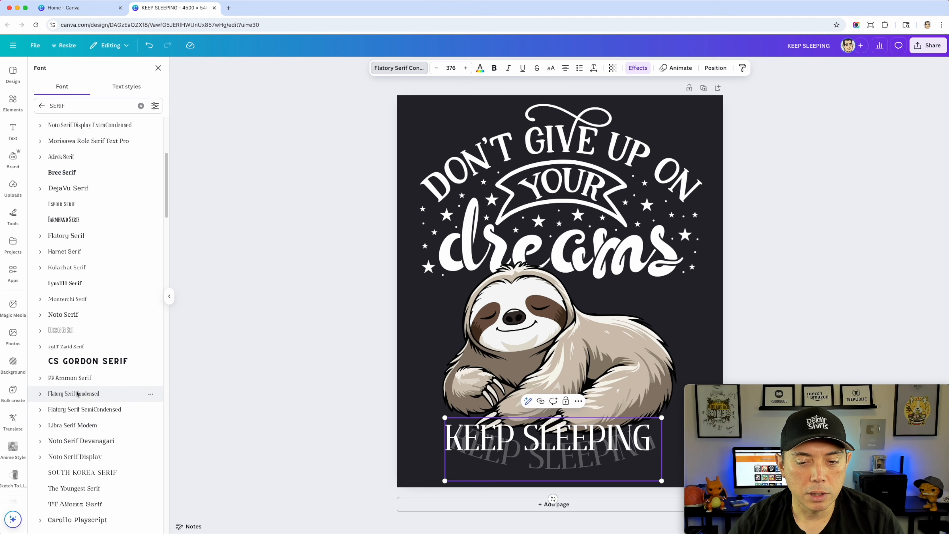
{"action": "left_click", "coordinate": [79, 458]}
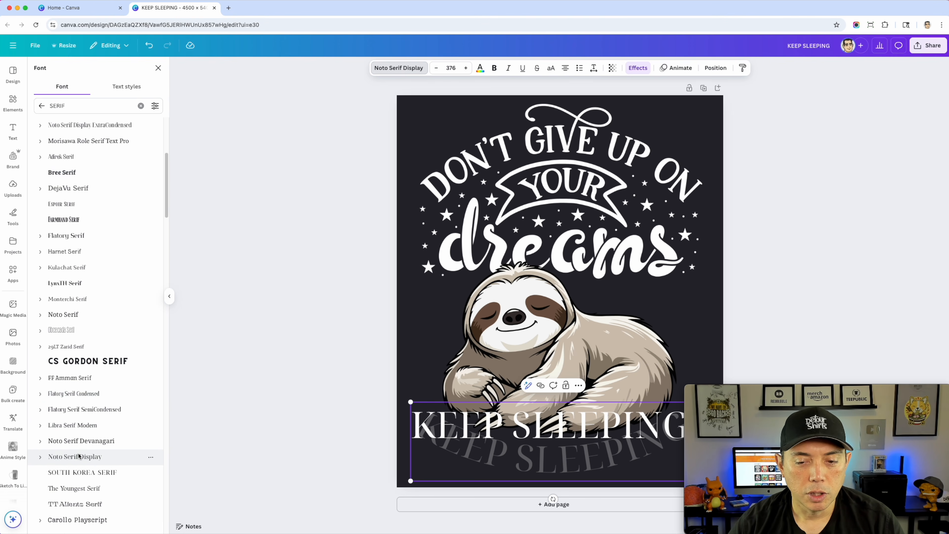
{"action": "scroll", "coordinate": [76, 466], "scroll_direction": "down", "scroll_amount": 3}
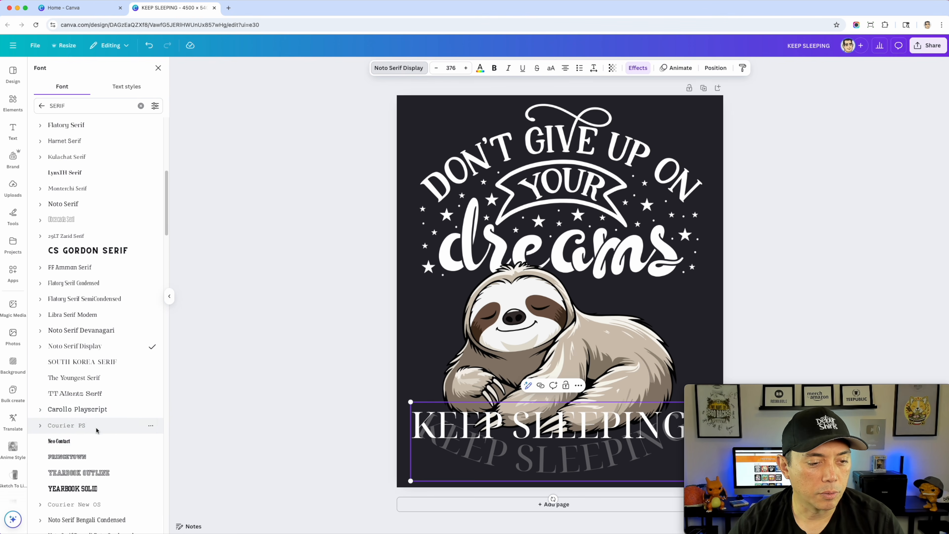
{"action": "left_click", "coordinate": [75, 443]}
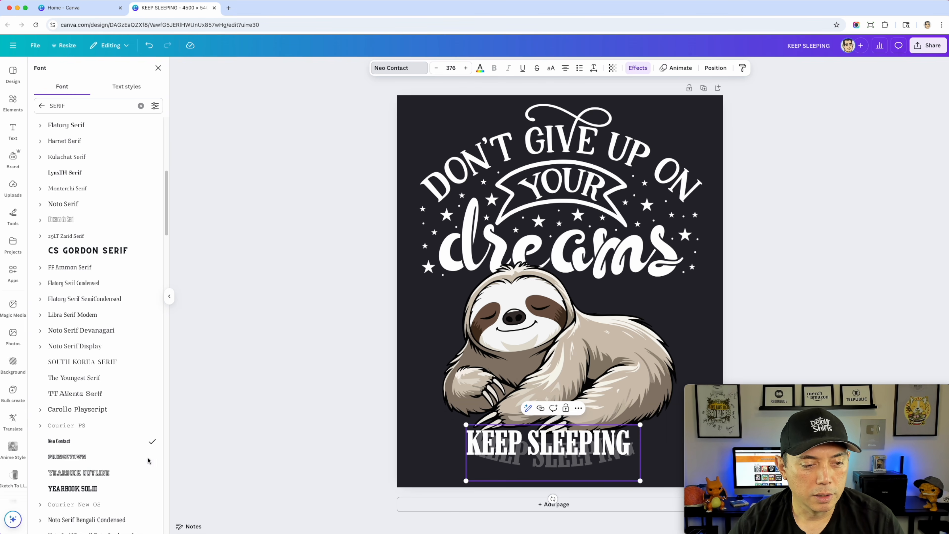
- Apply the Orelega One font to "KEEP SLEEPING" and leave text editing
{"action": "scroll", "coordinate": [74, 468], "scroll_direction": "down", "scroll_amount": 4}
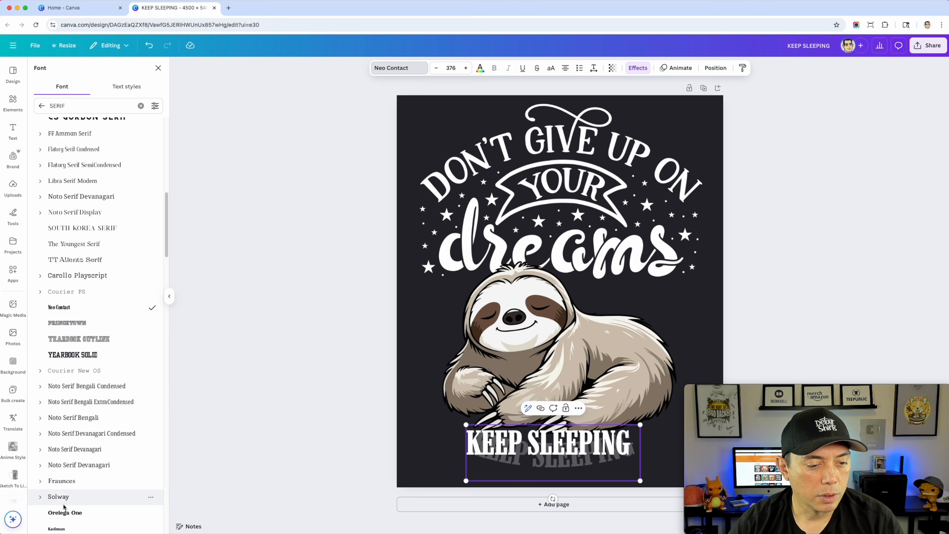
{"action": "left_click", "coordinate": [79, 513]}
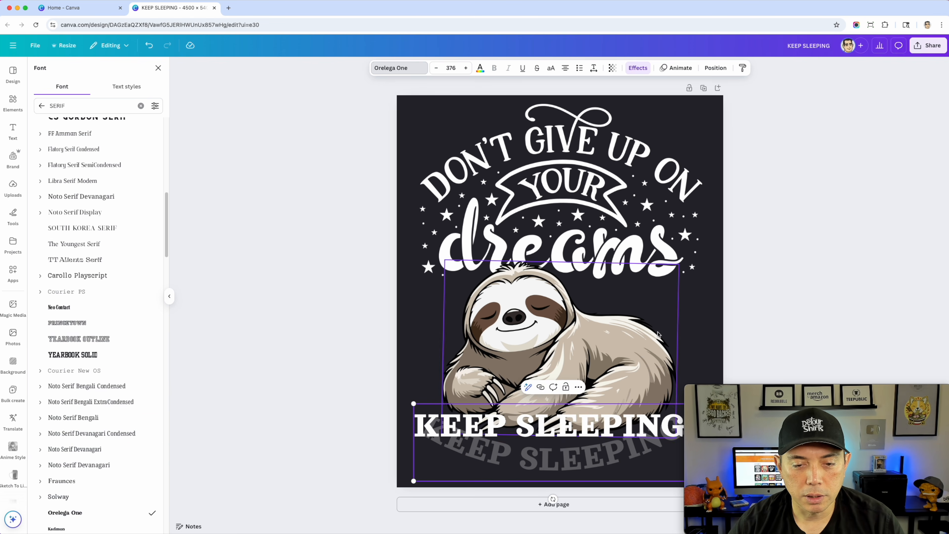
{"action": "left_click", "coordinate": [768, 286]}
{"action": "left_click", "coordinate": [763, 284]}
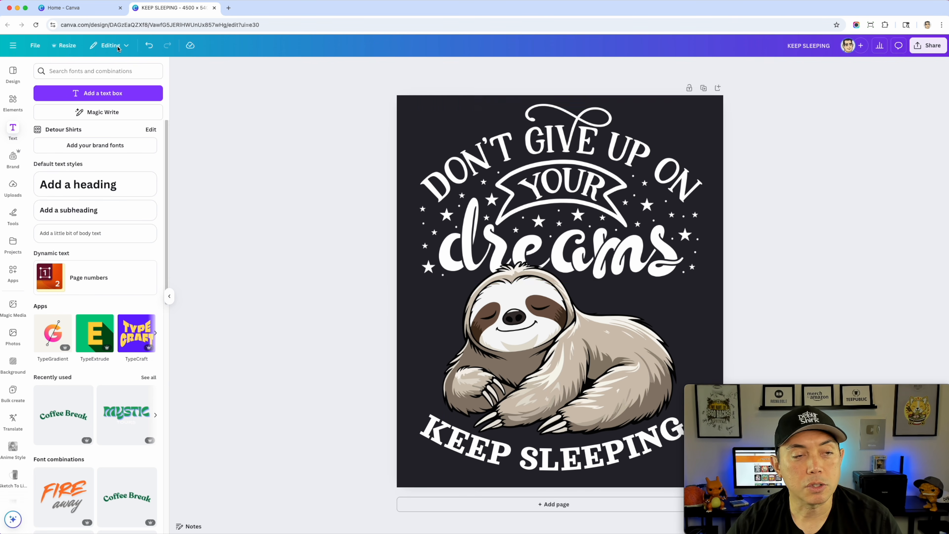
- Search the graphic elements for STAR
{"action": "left_click", "coordinate": [12, 101]}
{"action": "left_click", "coordinate": [67, 71]}
{"action": "double_click", "coordinate": [66, 71]}
{"action": "type", "text": "STAR"}
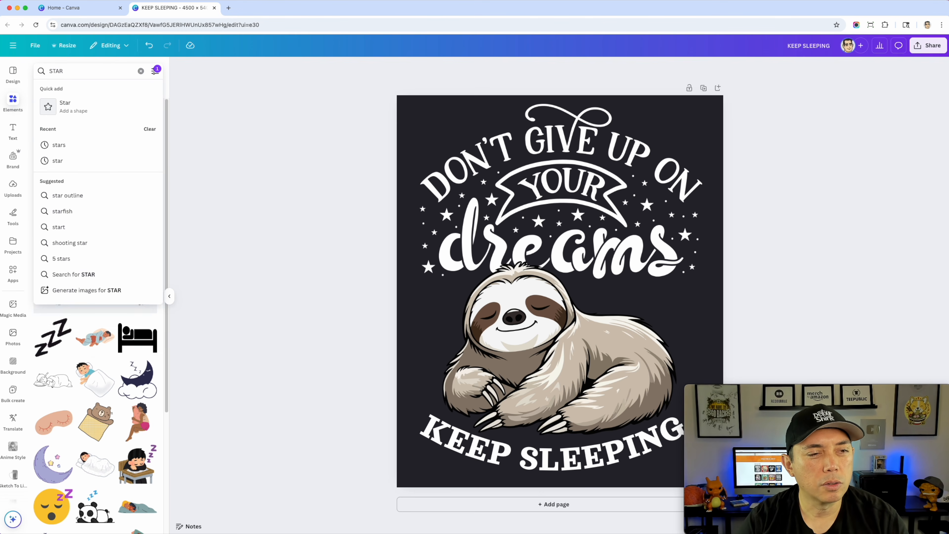
{"action": "key", "text": "Return"}
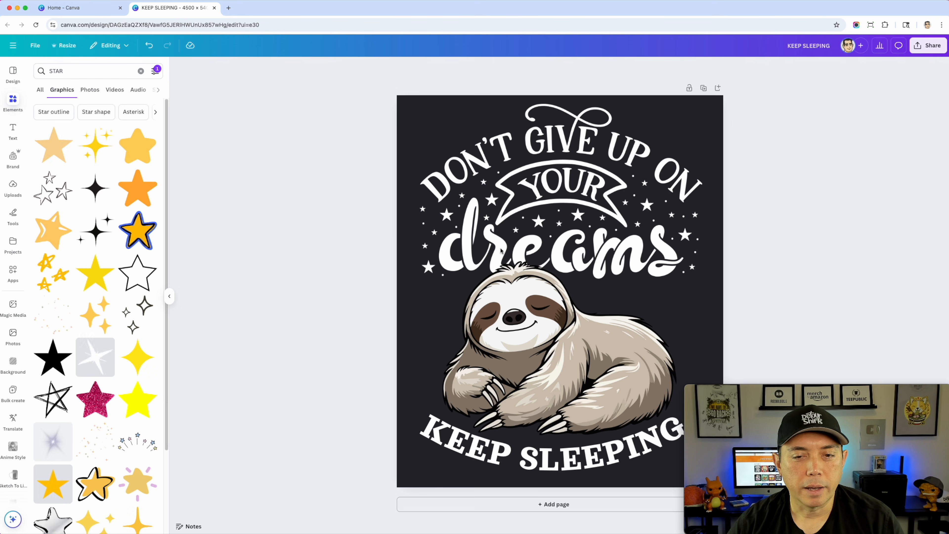
- Try the solid orange star graphic recoloured white, and delete it from the design
{"action": "left_click", "coordinate": [59, 153]}
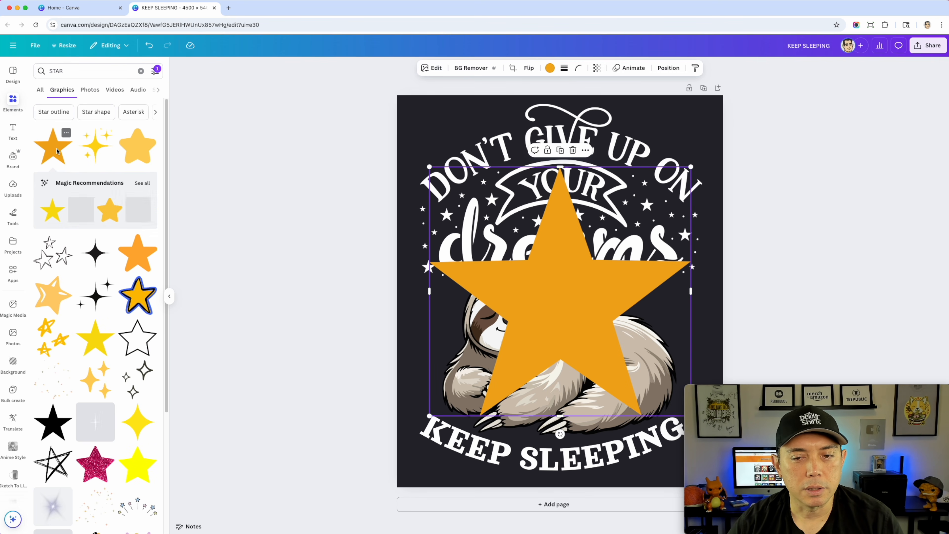
{"action": "left_click", "coordinate": [550, 68]}
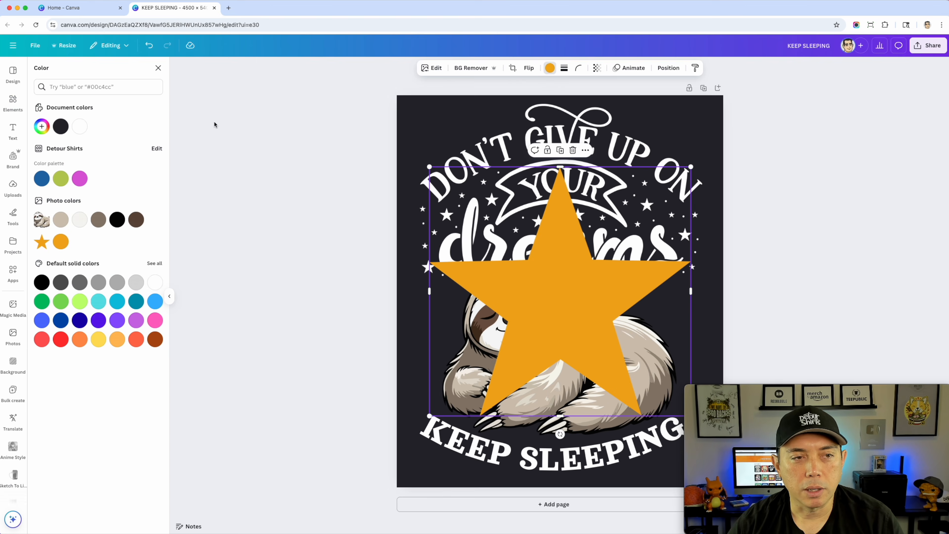
{"action": "left_click", "coordinate": [80, 127]}
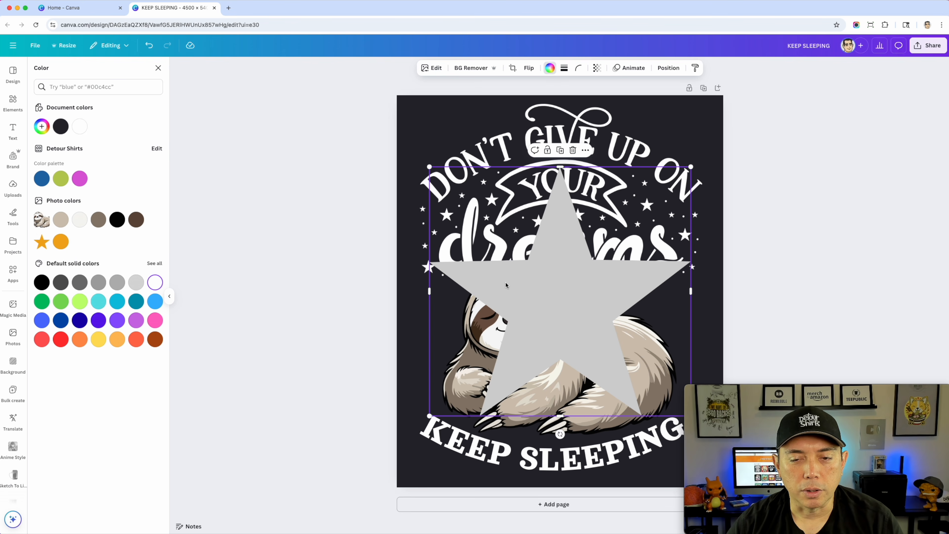
{"action": "key", "text": "Delete"}
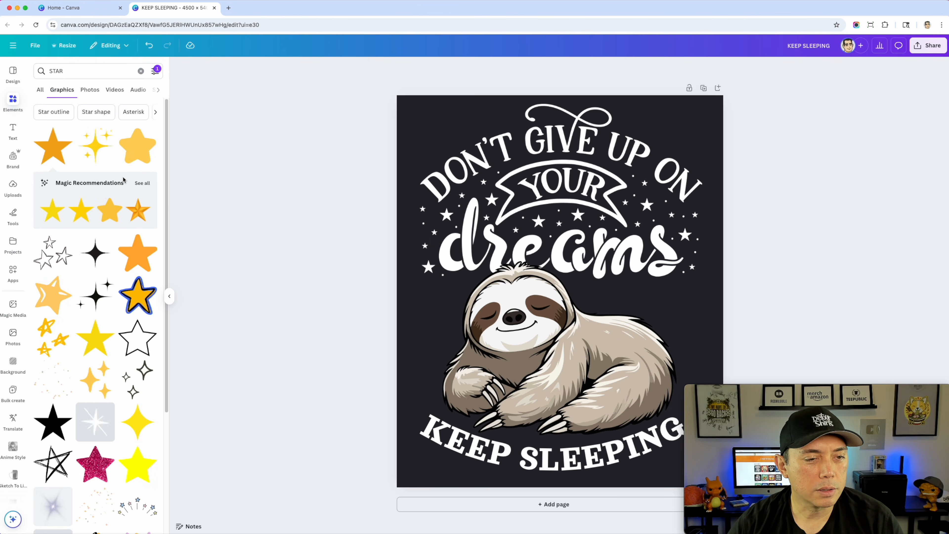
- Add the plain yellow five-point star graphic, recolour it white and shrink it
{"action": "left_click", "coordinate": [95, 343]}
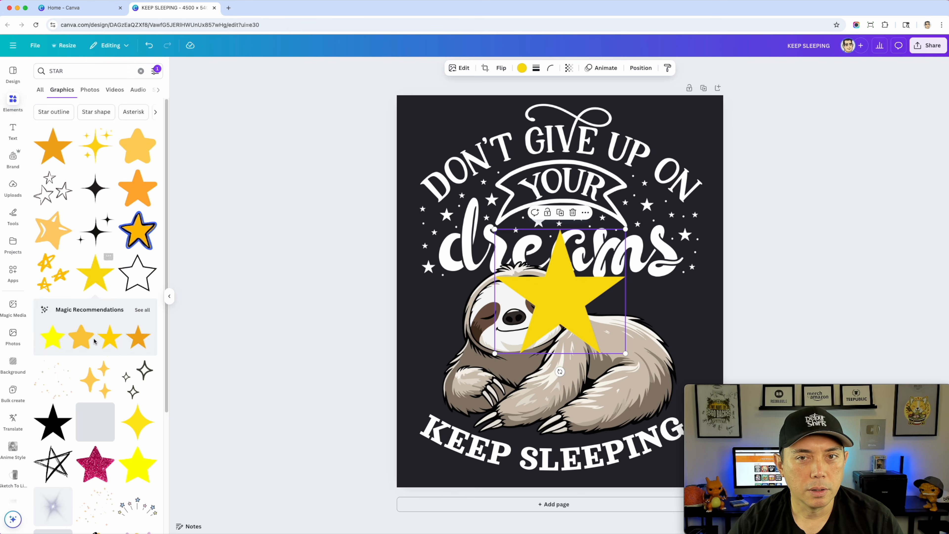
{"action": "left_click", "coordinate": [523, 68]}
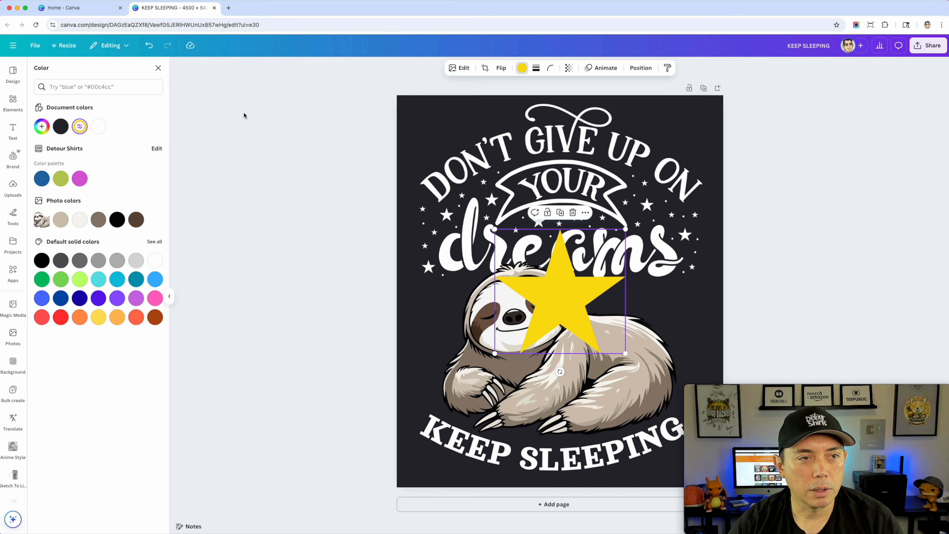
{"action": "left_click", "coordinate": [99, 127]}
{"action": "left_click_drag", "start_coordinate": [625, 355], "coordinate": [567, 298]}
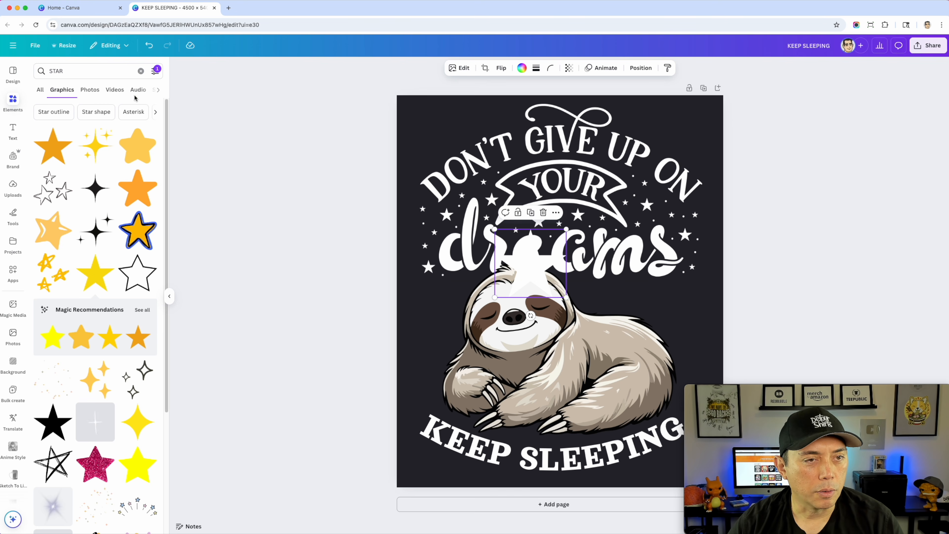
- Scatter small and medium copies of the white star in the empty areas on both sides of the sloth
{"action": "left_click_drag", "start_coordinate": [566, 297], "coordinate": [690, 341]}
{"action": "left_click_drag", "start_coordinate": [690, 340], "coordinate": [632, 288]}
{"action": "left_click_drag", "start_coordinate": [632, 288], "coordinate": [430, 302]}
{"action": "left_click", "coordinate": [781, 238]}
{"action": "left_click_drag", "start_coordinate": [695, 299], "coordinate": [692, 296]}
{"action": "left_click", "coordinate": [748, 280]}
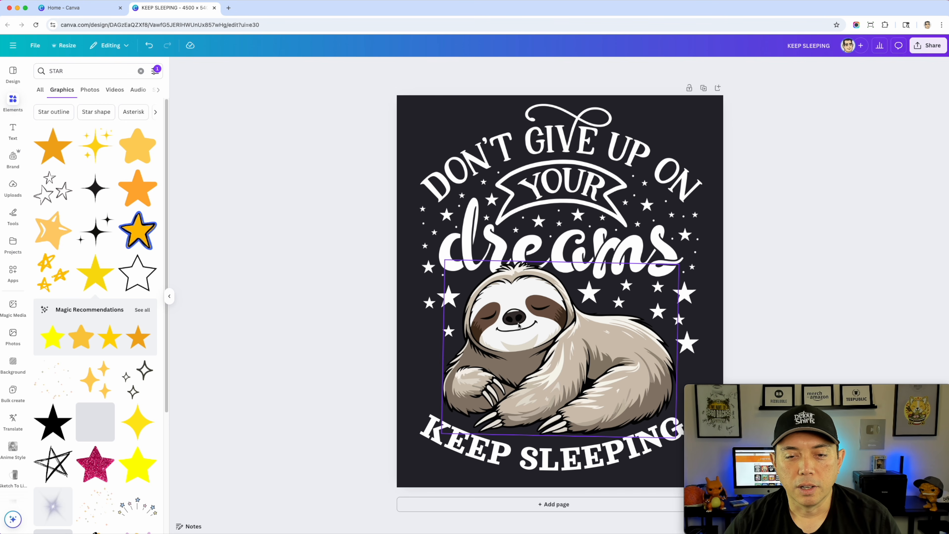
- Fine-tune the positions of the larger stars beside the sloth's head, at the far side and above its back
{"action": "left_click", "coordinate": [449, 298]}
{"action": "left_click_drag", "start_coordinate": [450, 297], "coordinate": [453, 292]}
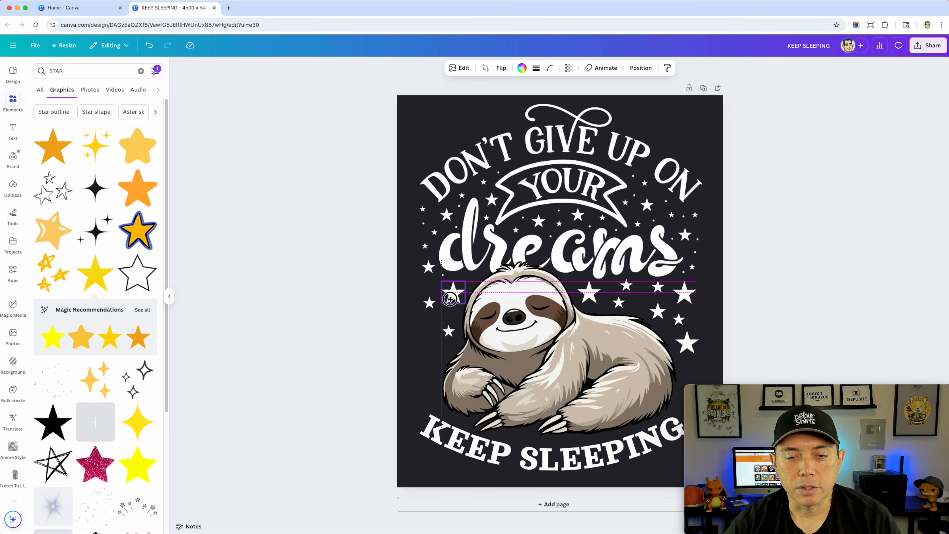
{"action": "left_click", "coordinate": [691, 293]}
{"action": "left_click_drag", "start_coordinate": [691, 292], "coordinate": [694, 291]}
{"action": "left_click", "coordinate": [590, 294]}
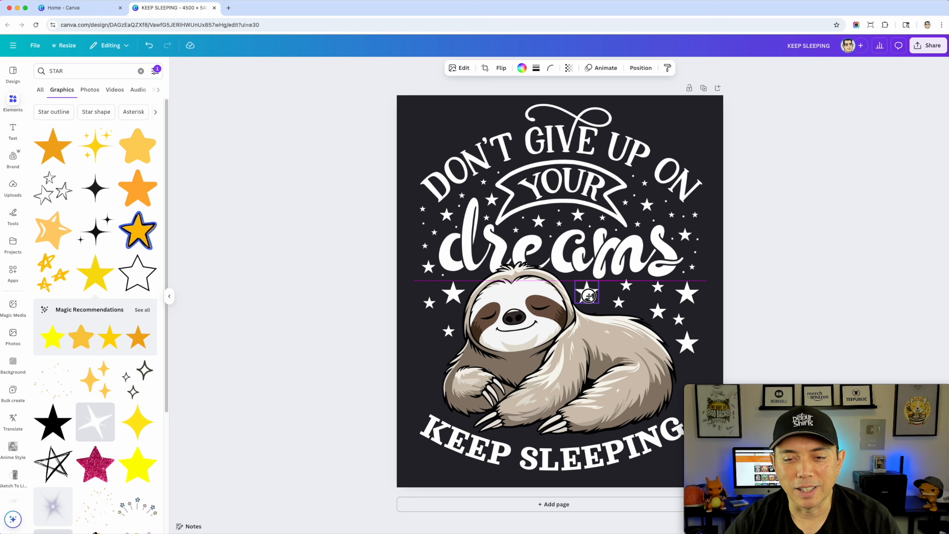
{"action": "left_click_drag", "start_coordinate": [600, 302], "coordinate": [592, 302]}
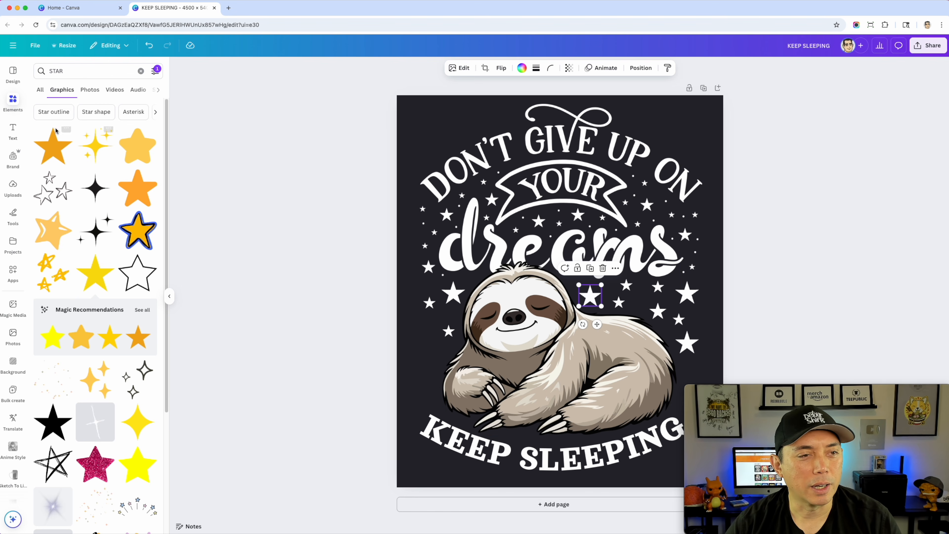
- Clear the star search, add a circle shape to the design and fill it white
{"action": "left_click", "coordinate": [10, 106]}
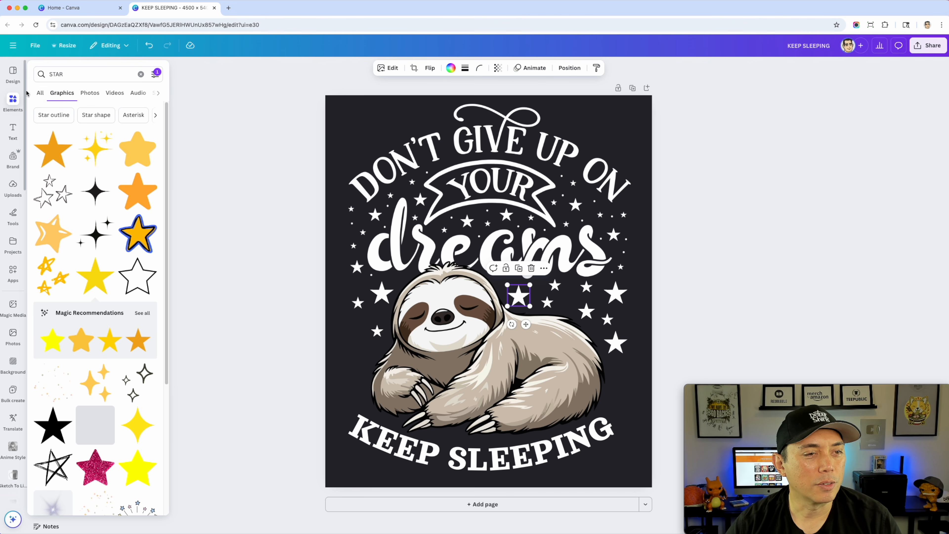
{"action": "left_click", "coordinate": [141, 74]}
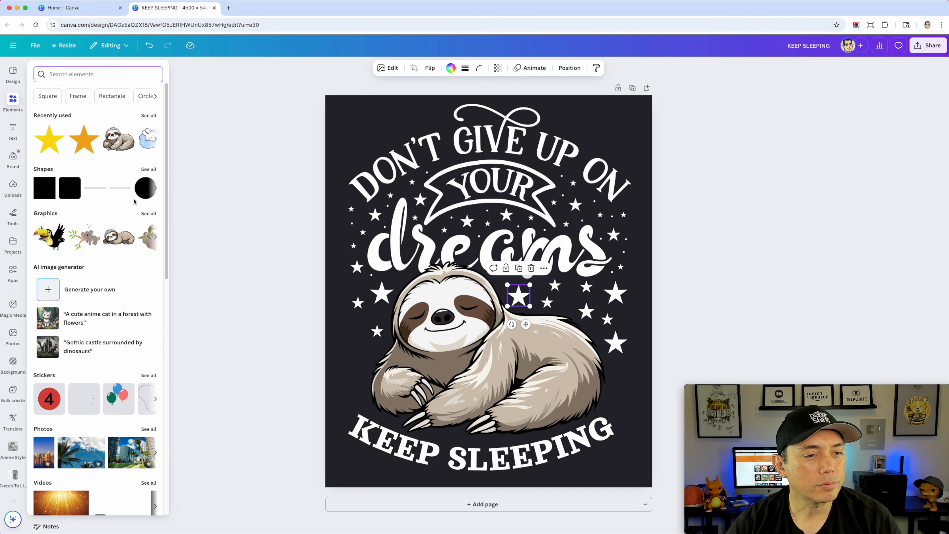
{"action": "left_click", "coordinate": [139, 192]}
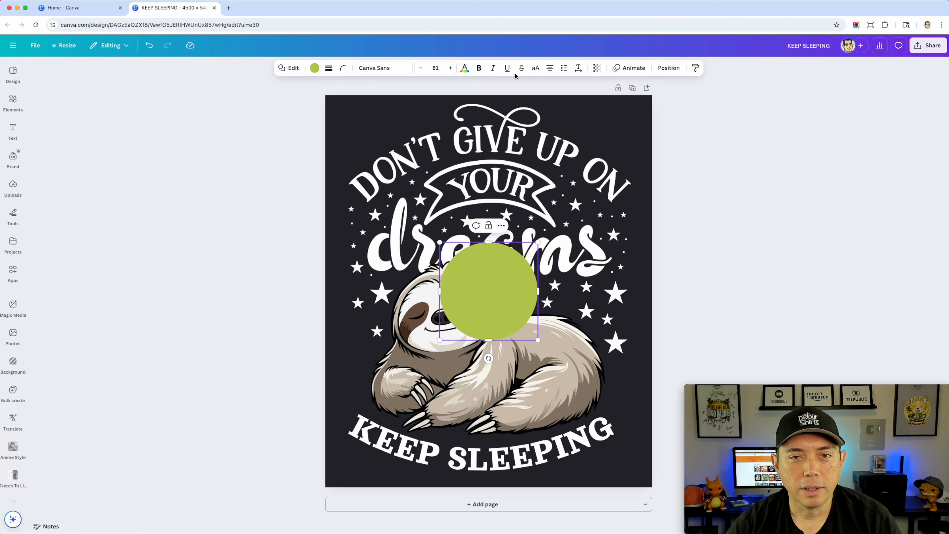
{"action": "left_click", "coordinate": [314, 68]}
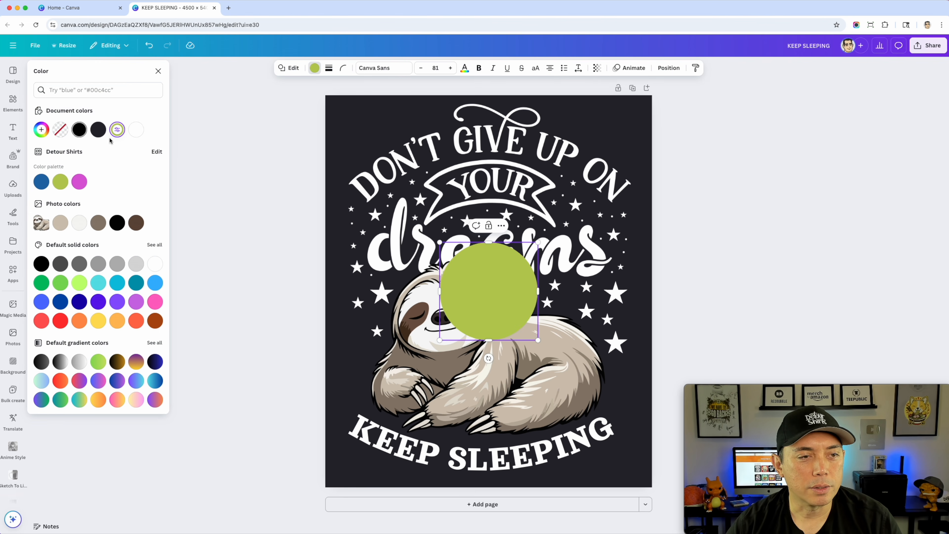
{"action": "left_click", "coordinate": [135, 130]}
- Shrink the white circle to a small dot and place it between the two stars beside the sloth's face
{"action": "left_click_drag", "start_coordinate": [539, 340], "coordinate": [438, 249]}
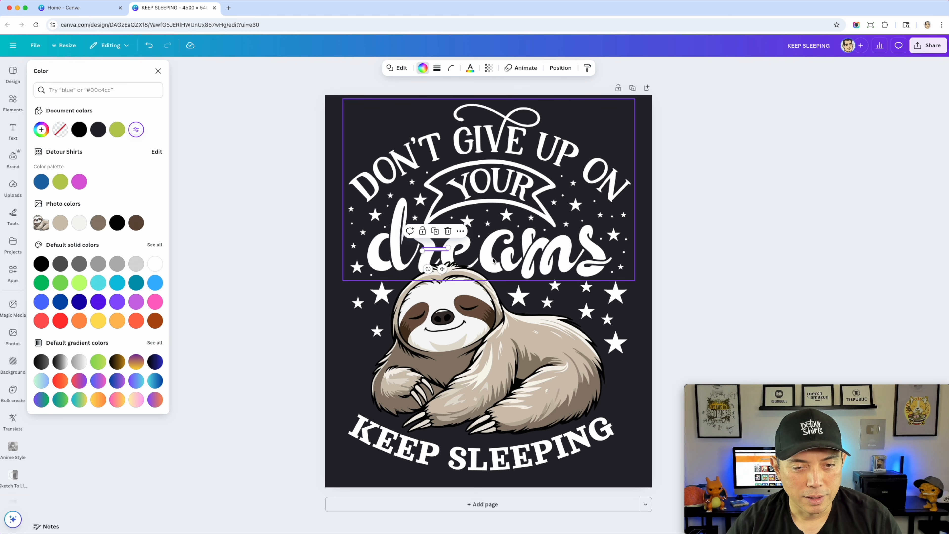
{"action": "key", "text": "super+z"}
{"action": "key", "text": "super+z"}
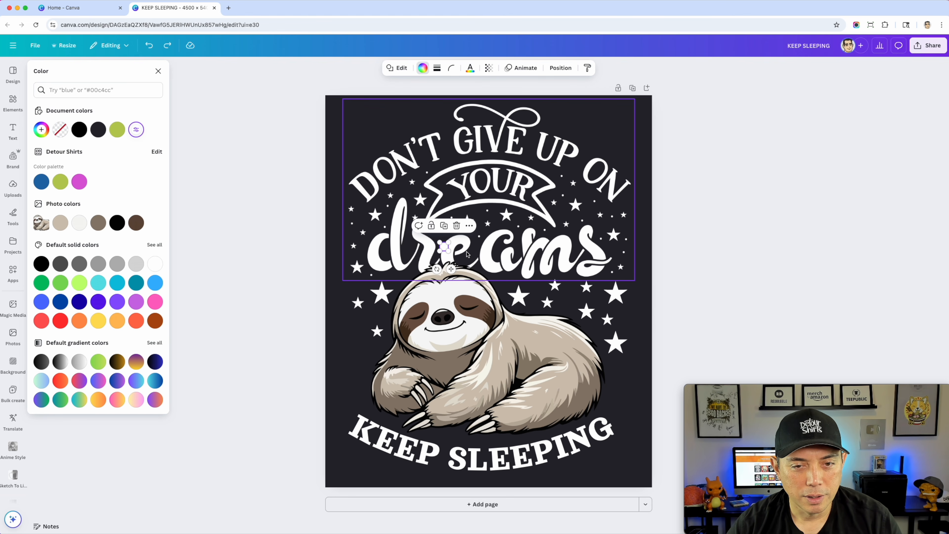
{"action": "left_click_drag", "start_coordinate": [444, 247], "coordinate": [363, 327]}
{"action": "left_click", "coordinate": [306, 333]}
{"action": "left_click", "coordinate": [307, 333]}
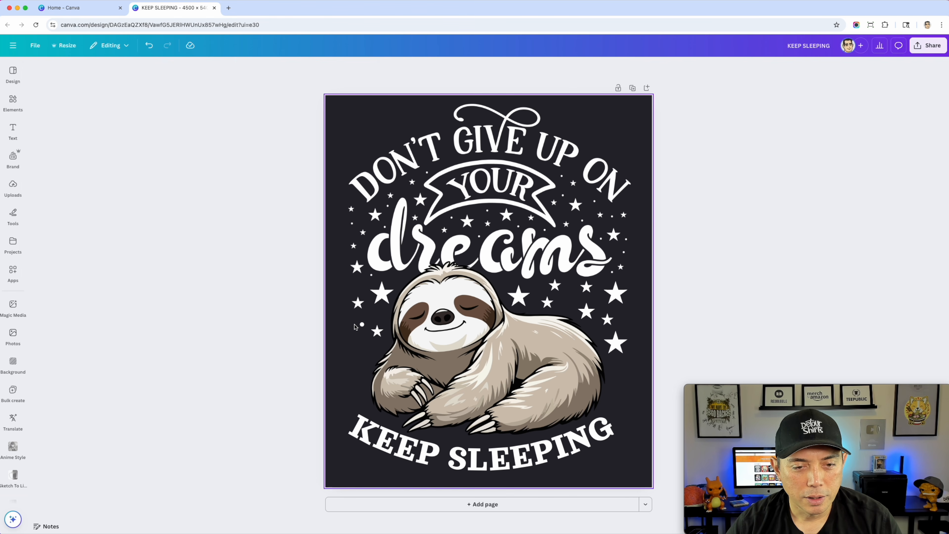
{"action": "left_click_drag", "start_coordinate": [362, 326], "coordinate": [381, 314]}
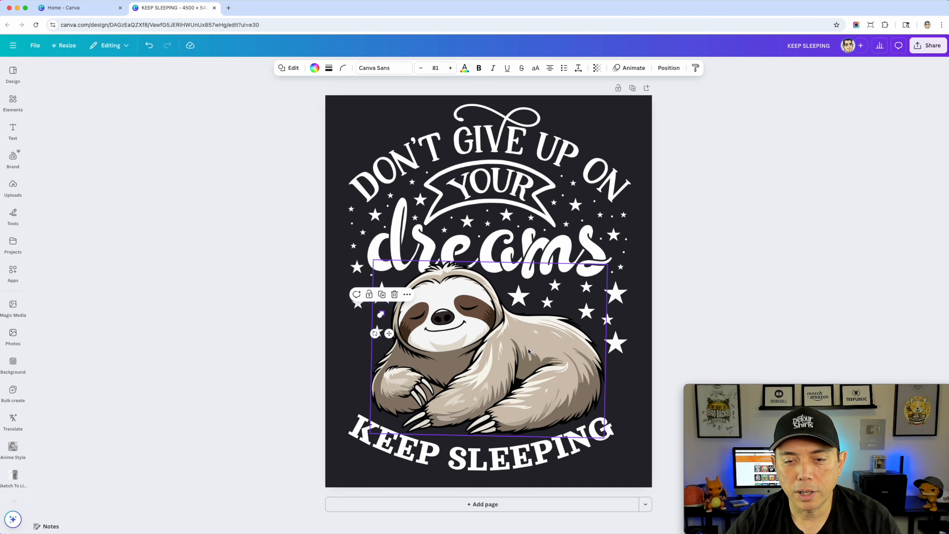
{"action": "left_click", "coordinate": [618, 405]}
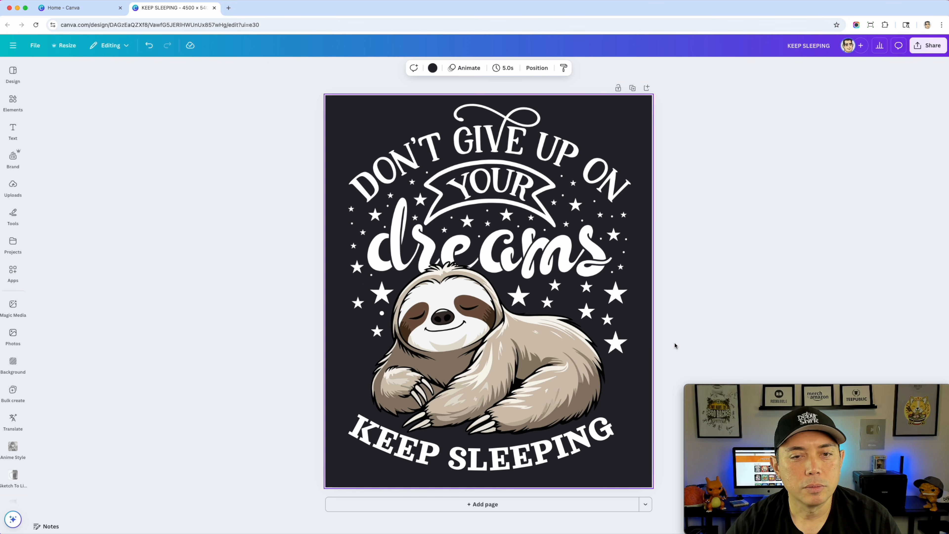
- Move the dot next to the lettering's own small dots and try to match its size to them
{"action": "left_click_drag", "start_coordinate": [771, 391], "coordinate": [86, 390]}
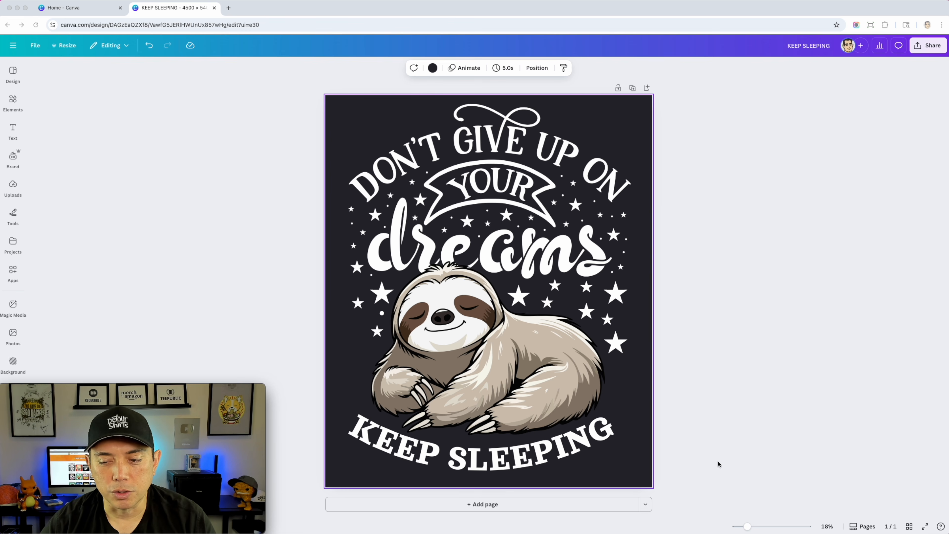
{"action": "left_click", "coordinate": [751, 527]}
{"action": "left_click_drag", "start_coordinate": [752, 526], "coordinate": [759, 527]}
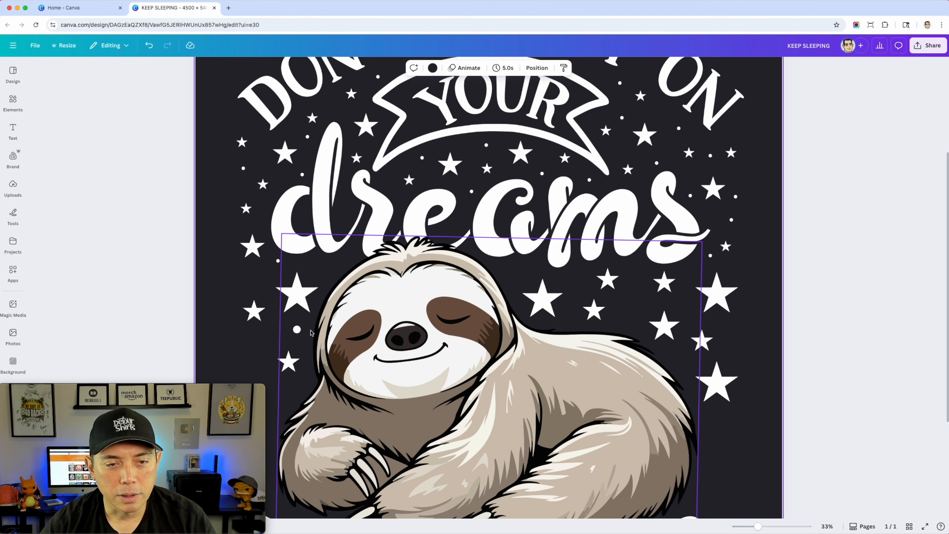
{"action": "left_click", "coordinate": [297, 329]}
{"action": "left_click_drag", "start_coordinate": [296, 329], "coordinate": [251, 165]}
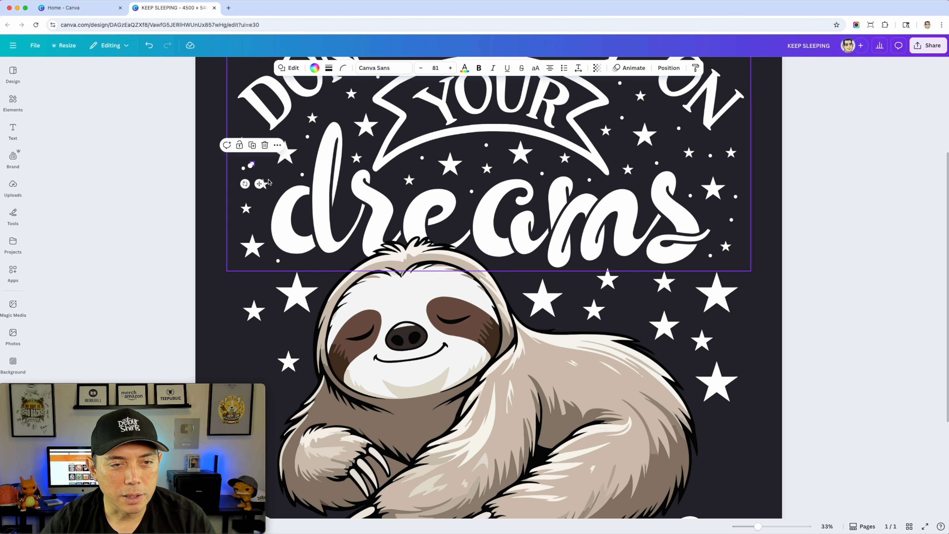
{"action": "left_click", "coordinate": [169, 168]}
{"action": "left_click", "coordinate": [252, 164]}
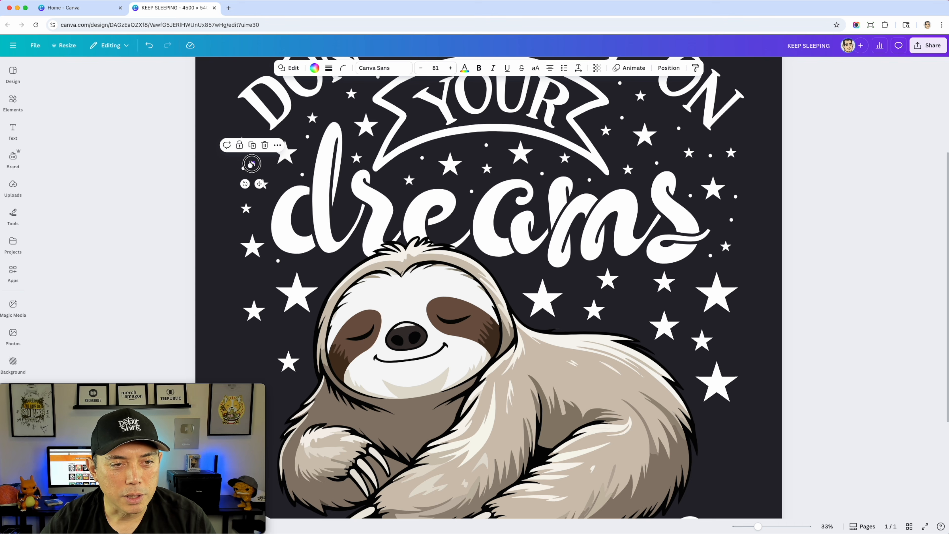
{"action": "mouse_move", "coordinate": [252, 167]}
{"action": "left_mouse_down"}
{"action": "mouse_move", "coordinate": [246, 194]}
{"action": "mouse_move", "coordinate": [230, 175]}
{"action": "mouse_move", "coordinate": [252, 173]}
{"action": "left_mouse_up"}
{"action": "left_click", "coordinate": [251, 171]}
{"action": "left_click", "coordinate": [251, 167]}
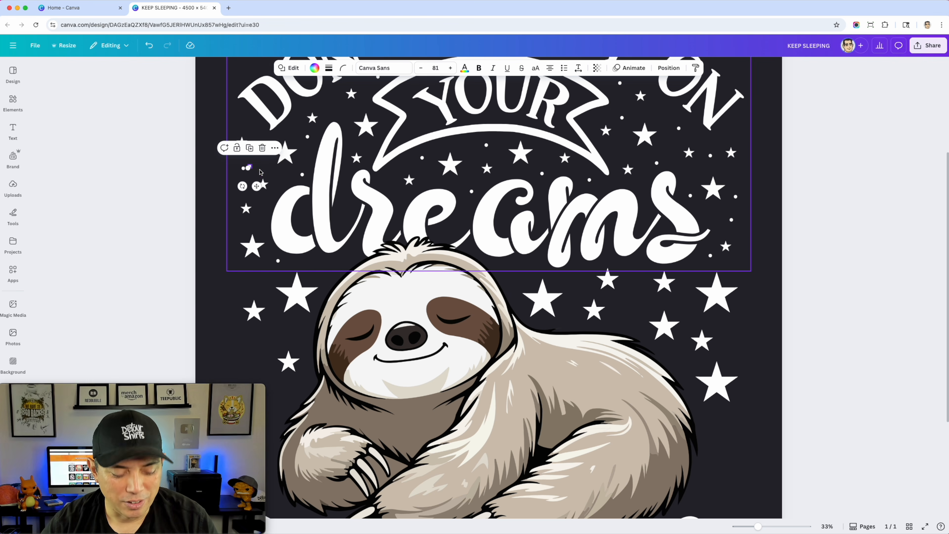
{"action": "key", "text": "super+z"}
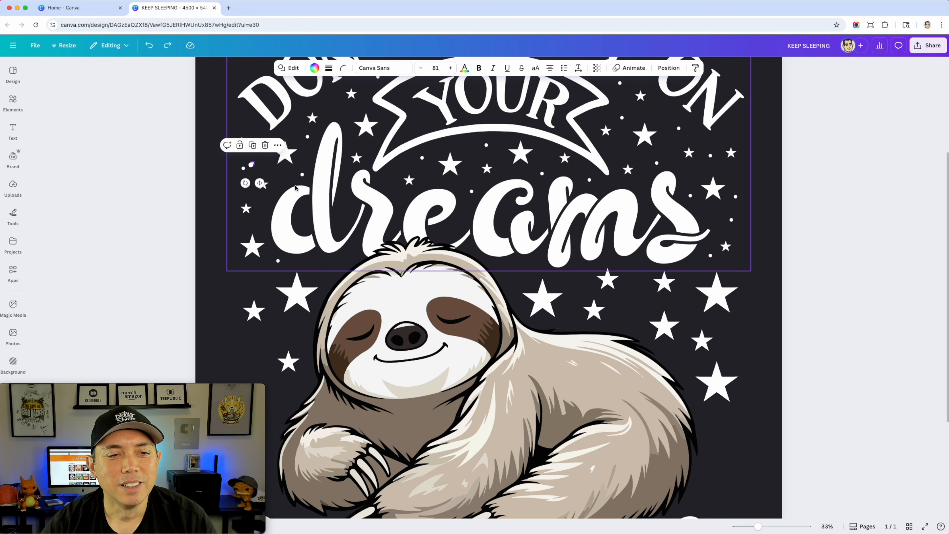
- Scatter four white dots among the stars on both sides of the sloth and shrink each to the lettering's small-dot size
{"action": "left_click_drag", "start_coordinate": [251, 167], "coordinate": [719, 433]}
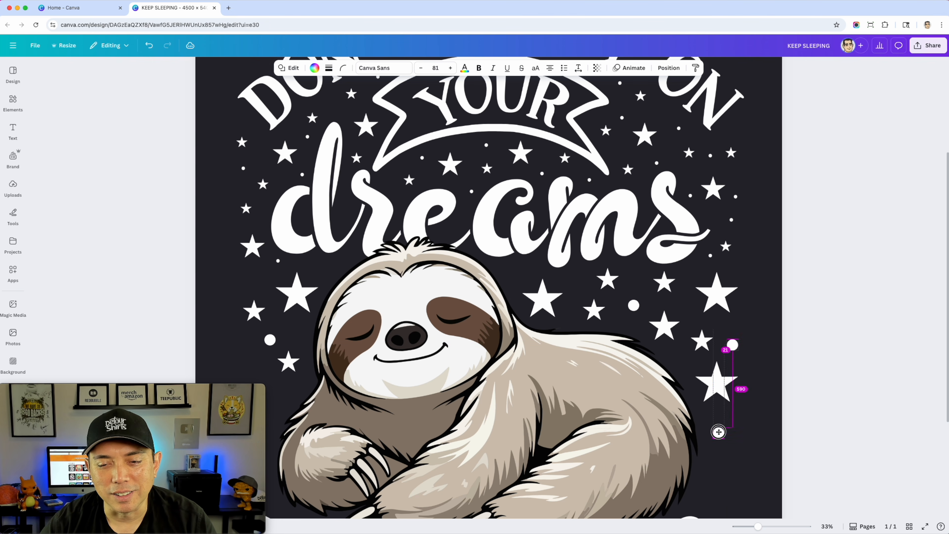
{"action": "left_click", "coordinate": [634, 306]}
{"action": "left_click_drag", "start_coordinate": [640, 314], "coordinate": [634, 306]}
{"action": "left_click", "coordinate": [733, 345]}
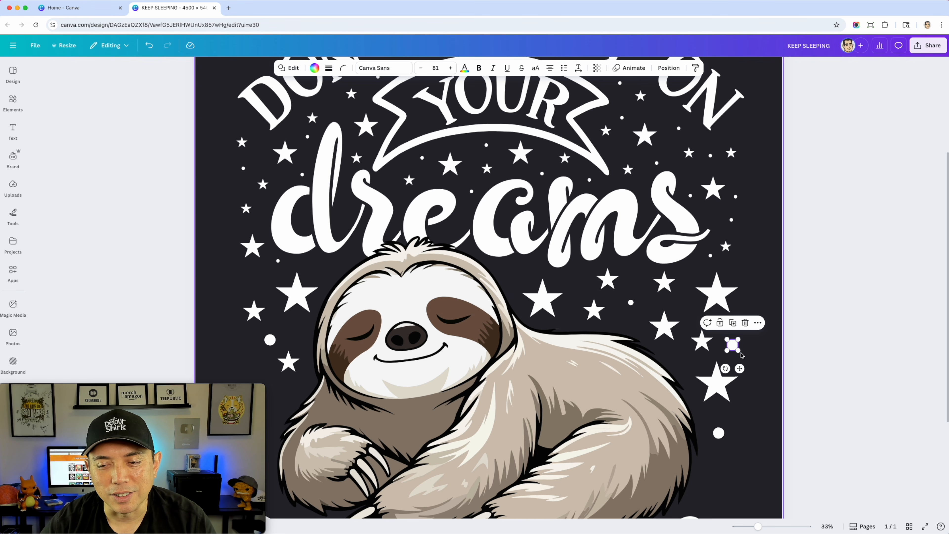
{"action": "left_click_drag", "start_coordinate": [739, 352], "coordinate": [732, 347]}
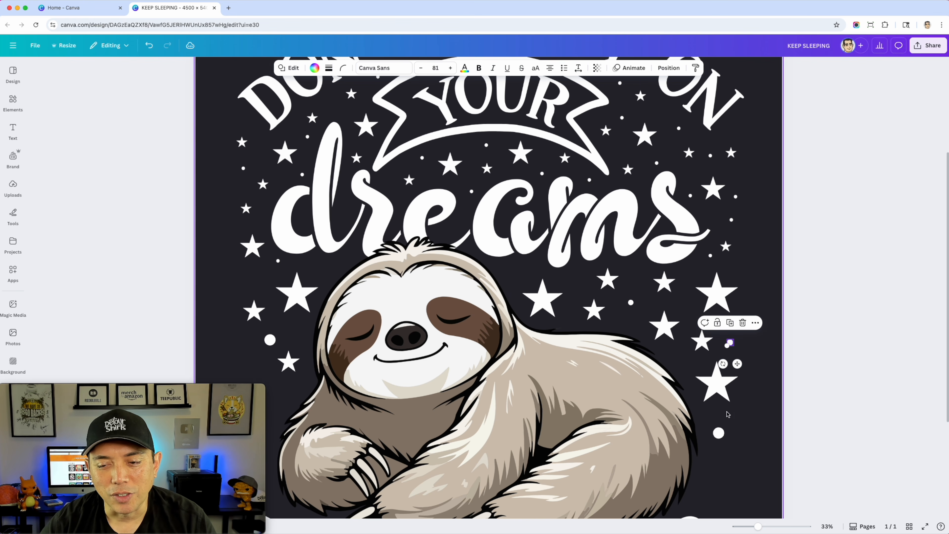
{"action": "left_click", "coordinate": [719, 433]}
{"action": "left_click_drag", "start_coordinate": [726, 440], "coordinate": [721, 435]}
{"action": "left_click", "coordinate": [270, 340]}
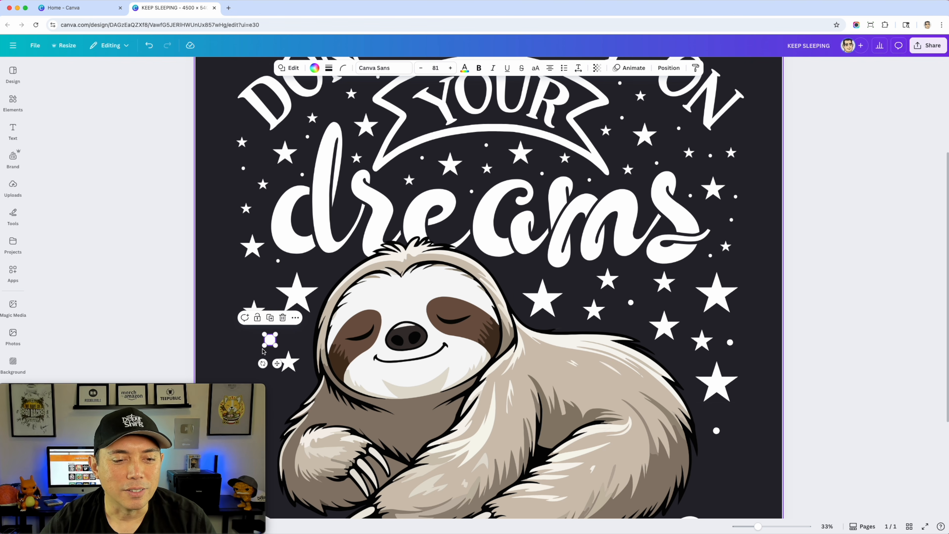
{"action": "left_click_drag", "start_coordinate": [265, 348], "coordinate": [270, 342]}
{"action": "left_click", "coordinate": [155, 246]}
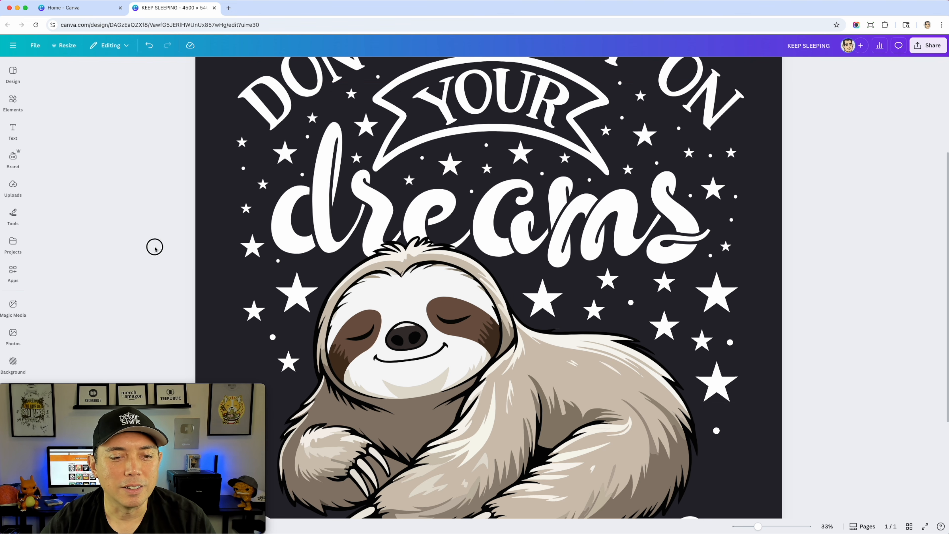
- Shrink three of the large stars: the one above the sloth's back and the two beyond its rump
{"action": "left_click", "coordinate": [716, 293]}
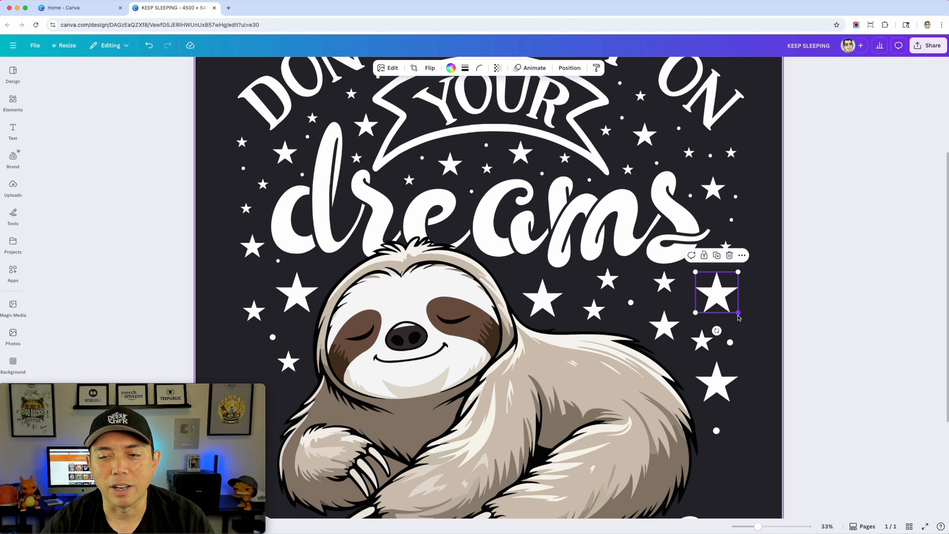
{"action": "left_click_drag", "start_coordinate": [739, 316], "coordinate": [724, 284]}
{"action": "left_click", "coordinate": [549, 301]}
{"action": "left_click_drag", "start_coordinate": [563, 317], "coordinate": [534, 286]}
{"action": "left_click", "coordinate": [705, 377]}
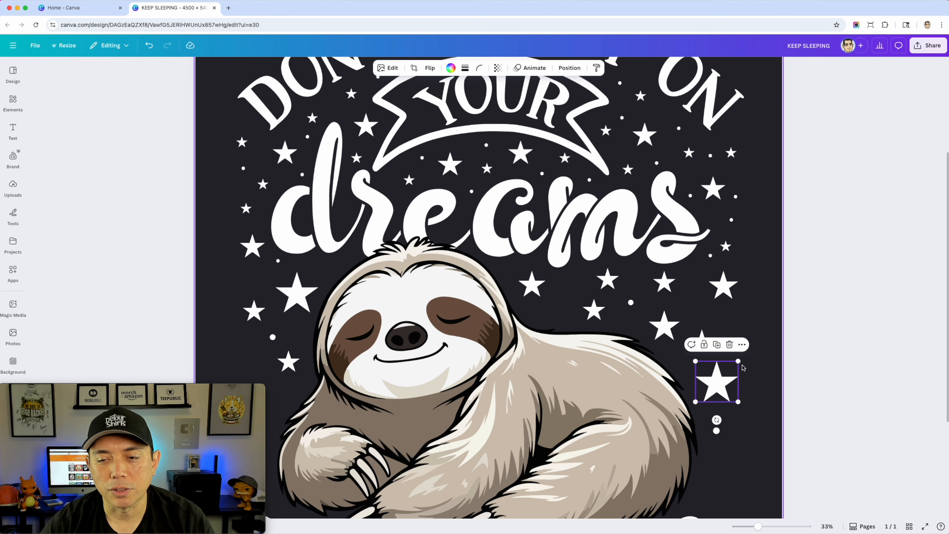
{"action": "left_click_drag", "start_coordinate": [739, 362], "coordinate": [726, 372]}
{"action": "left_click", "coordinate": [770, 363]}
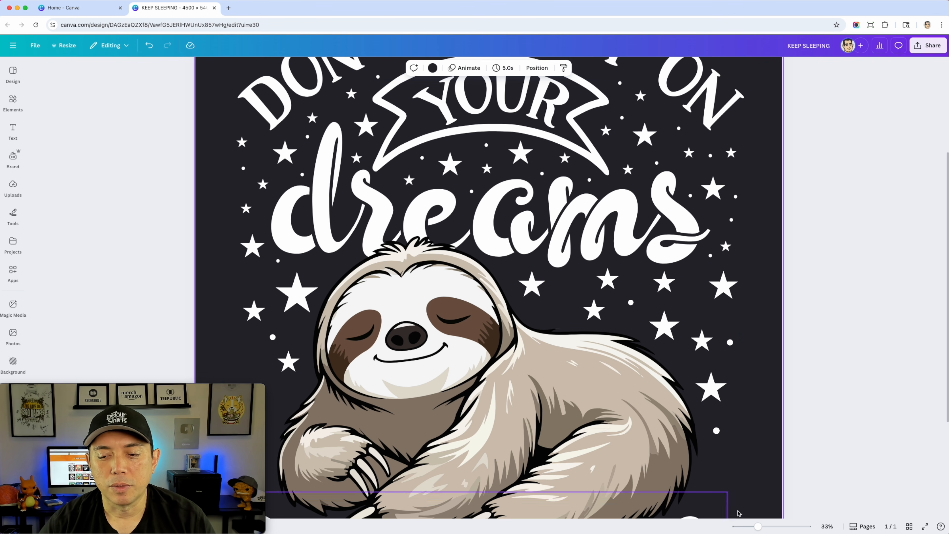
- Nudge the curved "KEEP SLEEPING" text sideways to centre it beneath the sloth and the upper lettering
{"action": "left_click_drag", "start_coordinate": [758, 526], "coordinate": [747, 526]}
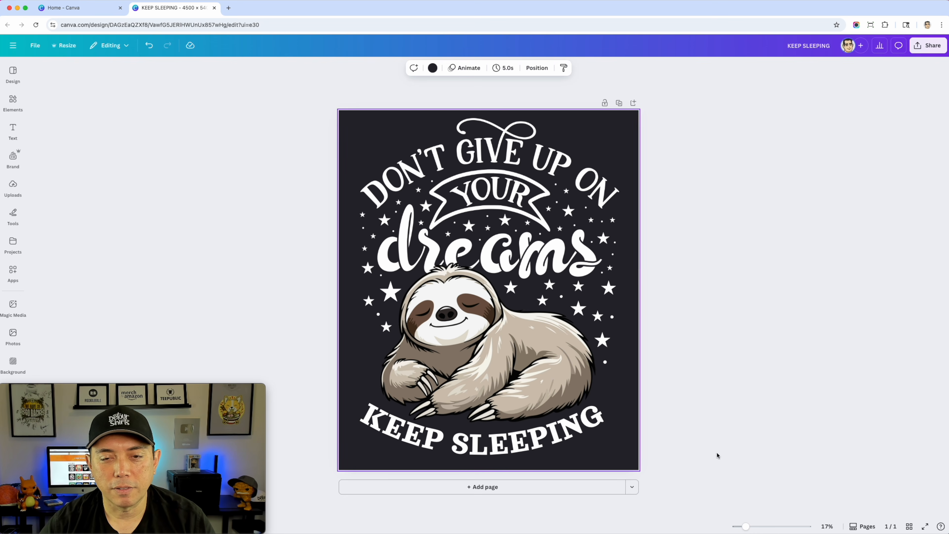
{"action": "left_click", "coordinate": [569, 439]}
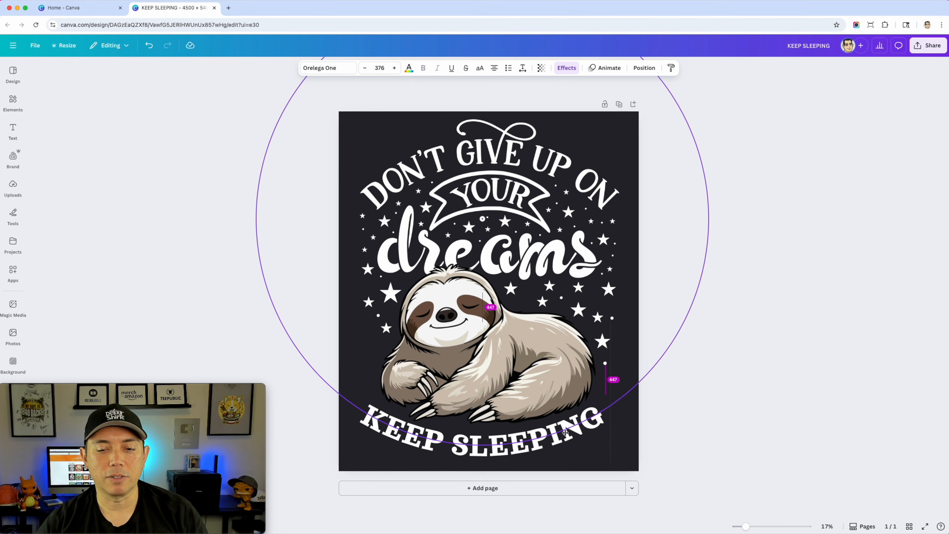
{"action": "left_click_drag", "start_coordinate": [565, 433], "coordinate": [572, 434]}
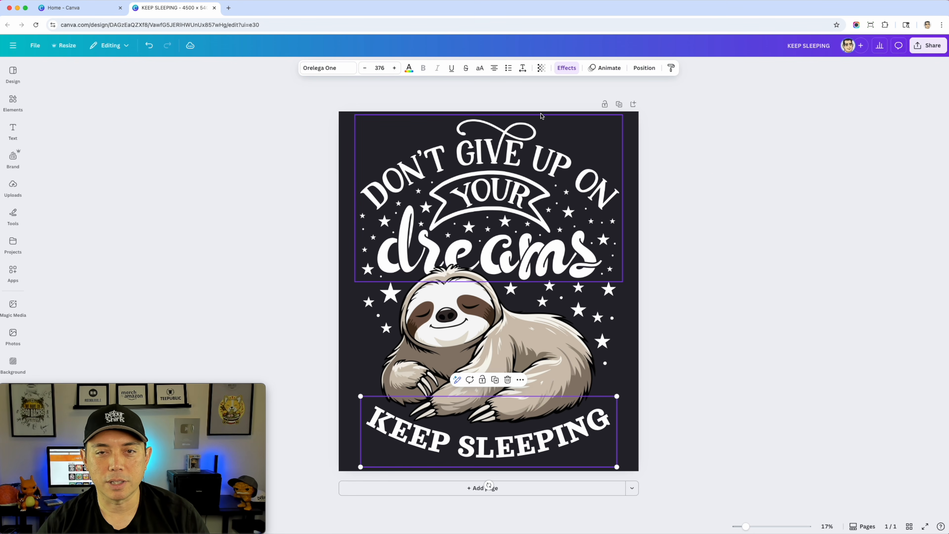
{"action": "left_click_drag", "start_coordinate": [500, 180], "coordinate": [501, 180]}
{"action": "left_click", "coordinate": [501, 443]}
{"action": "left_click_drag", "start_coordinate": [503, 445], "coordinate": [505, 446]}
{"action": "left_click", "coordinate": [747, 380]}
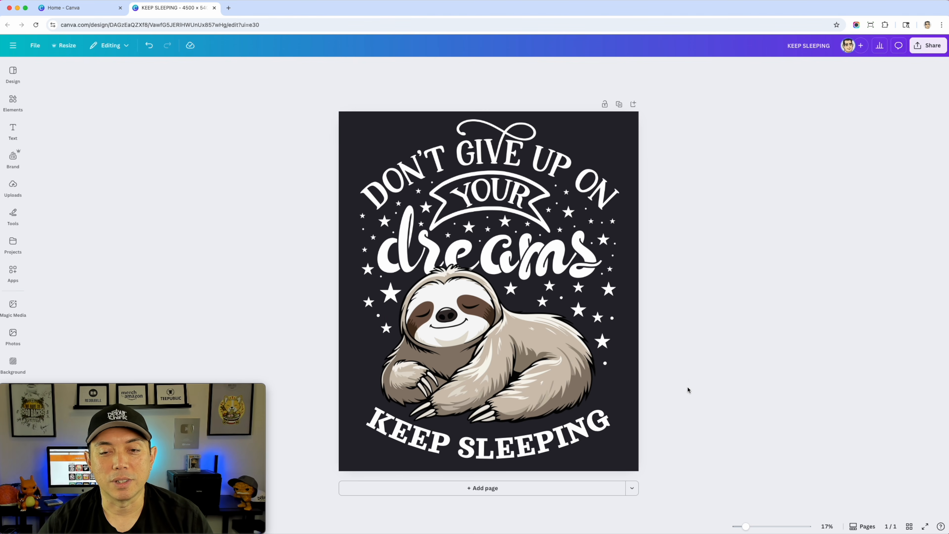
- Add a second page and place the "Love in a Mug" graphic in its middle
{"action": "left_click", "coordinate": [488, 488]}
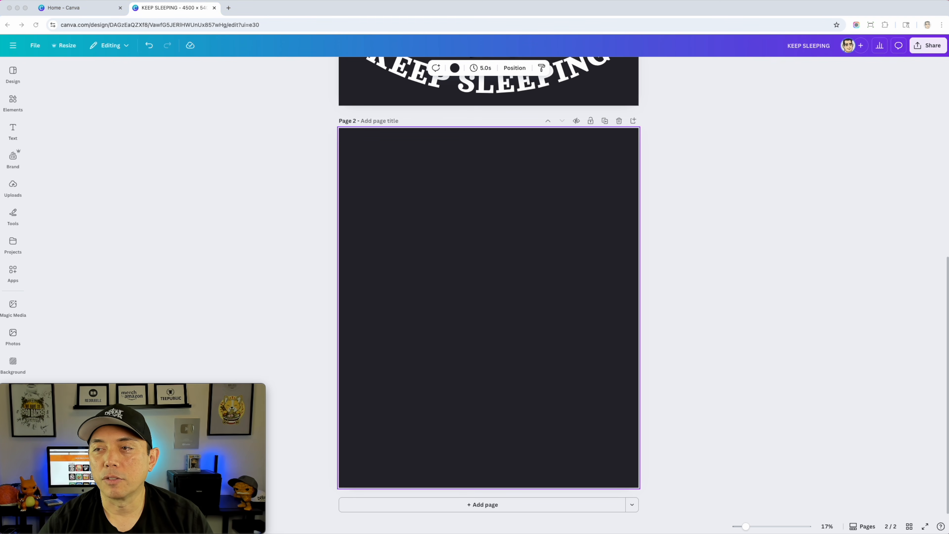
{"action": "left_click_drag", "start_coordinate": [471, 236], "coordinate": [496, 259]}
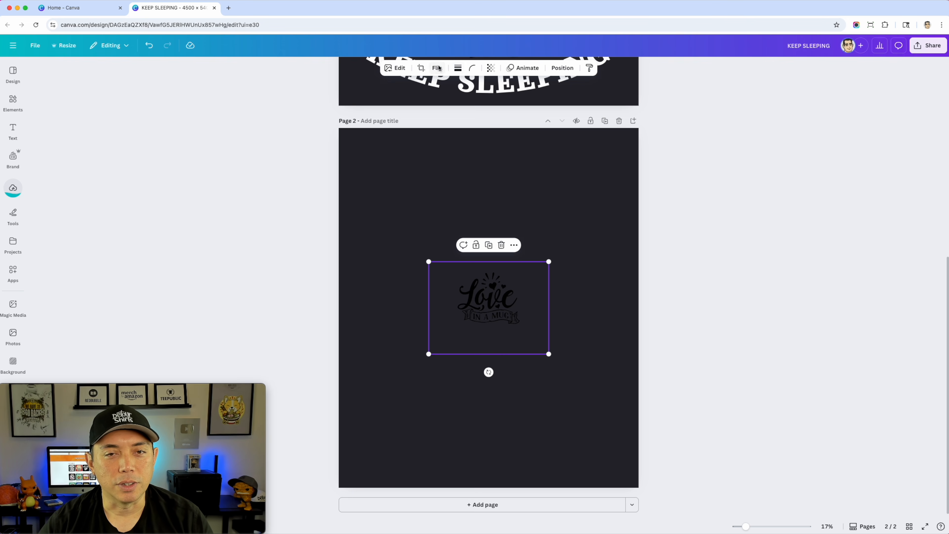
- Crop the empty margins off the "Love in a Mug" graphic, closely around the lettering
{"action": "left_click", "coordinate": [421, 68]}
{"action": "left_click_drag", "start_coordinate": [431, 263], "coordinate": [459, 273]}
{"action": "left_click_drag", "start_coordinate": [547, 356], "coordinate": [525, 325]}
{"action": "left_click", "coordinate": [469, 201]}
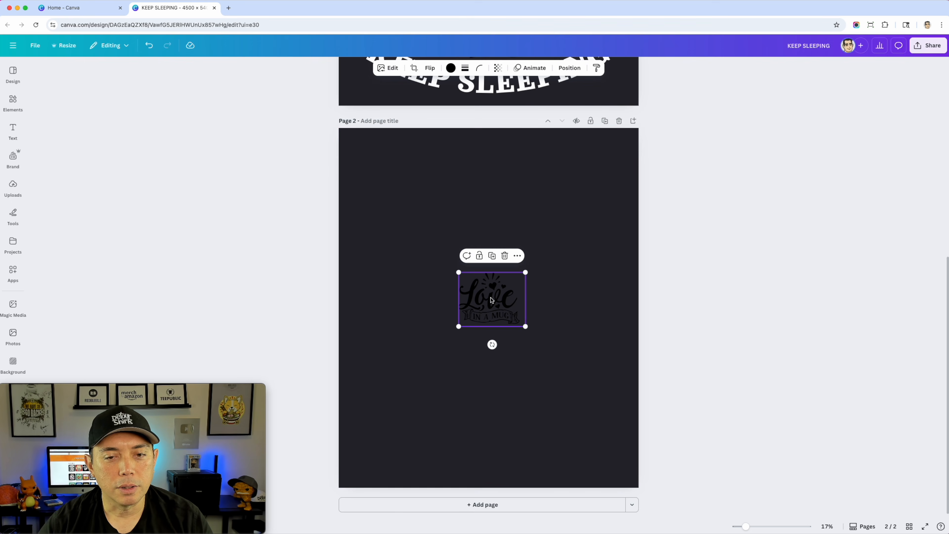
- Recolour the "Love in a Mug" graphic white and enlarge it across the upper part of the page
{"action": "left_click", "coordinate": [450, 68]}
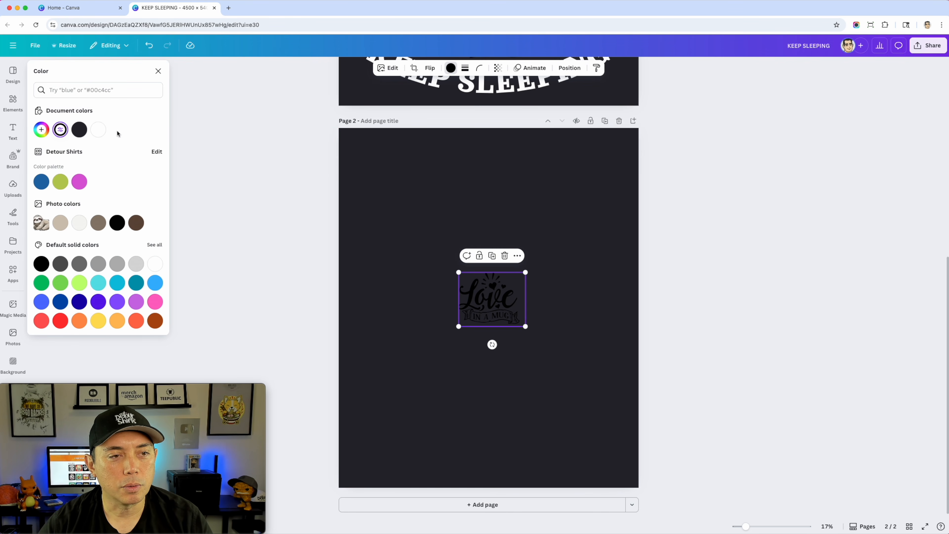
{"action": "left_click", "coordinate": [99, 129]}
{"action": "left_click_drag", "start_coordinate": [488, 292], "coordinate": [399, 189]}
{"action": "left_click_drag", "start_coordinate": [435, 224], "coordinate": [583, 343]}
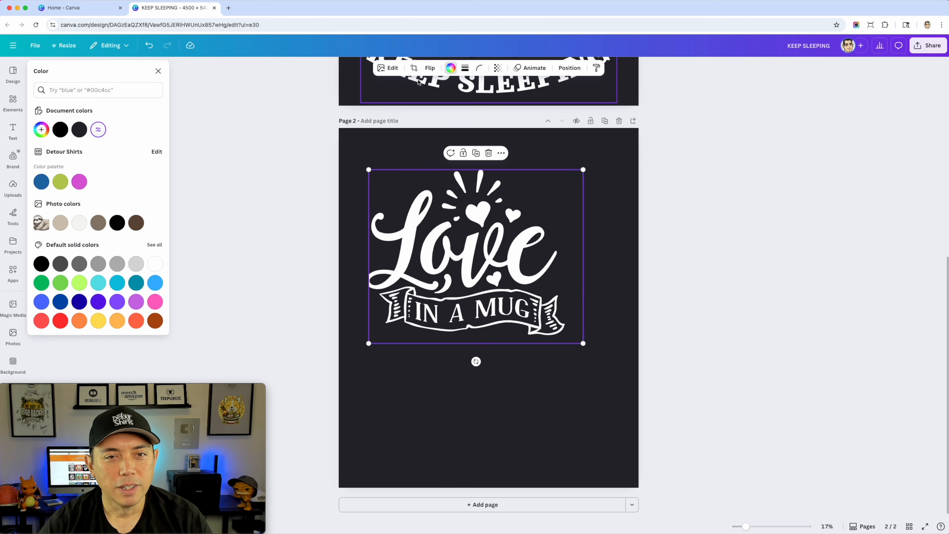
- Re-crop the graphic to include its clipped outer edge and trim the spare margin, and enlarge it in the page's upper half
{"action": "left_click", "coordinate": [414, 68]}
{"action": "left_click_drag", "start_coordinate": [370, 344], "coordinate": [362, 344]}
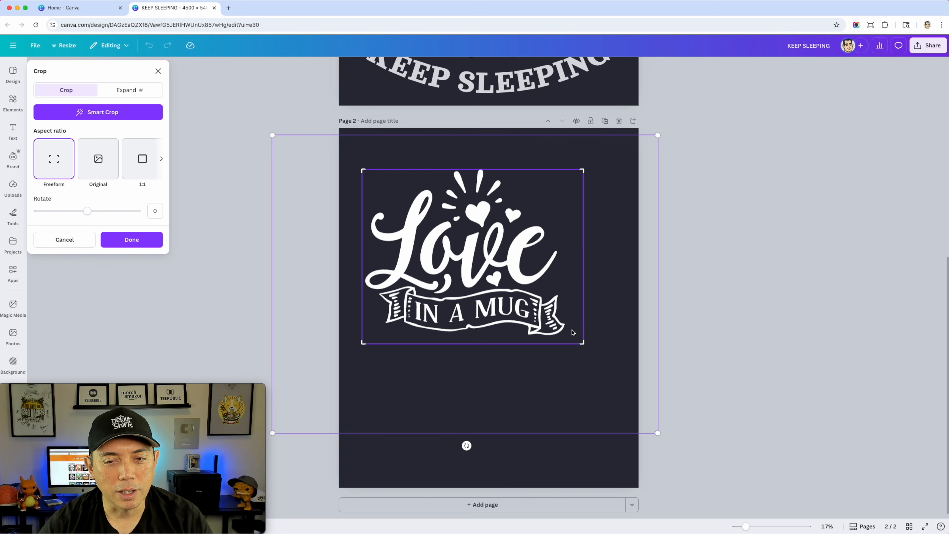
{"action": "left_click_drag", "start_coordinate": [585, 348], "coordinate": [568, 340]}
{"action": "left_click", "coordinate": [638, 240]}
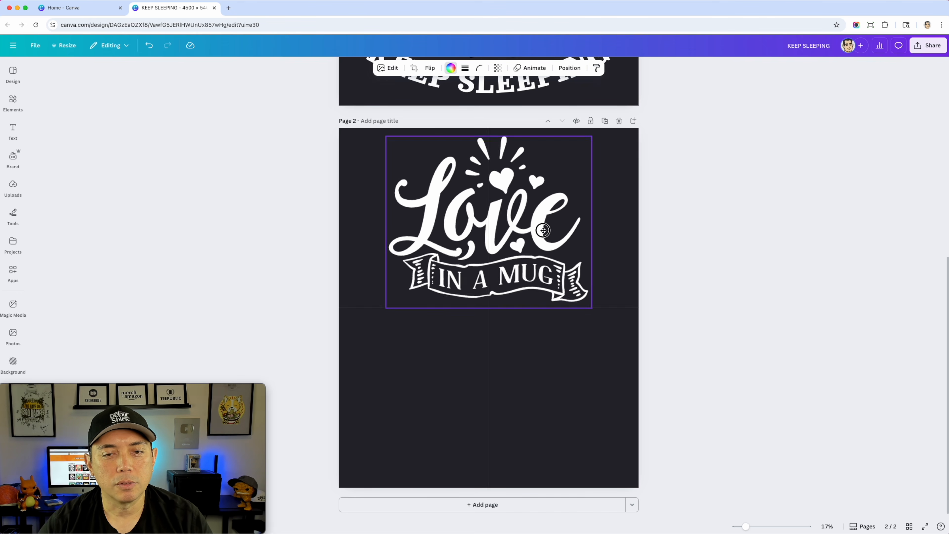
{"action": "left_click_drag", "start_coordinate": [579, 311], "coordinate": [617, 341]}
{"action": "left_click_drag", "start_coordinate": [536, 289], "coordinate": [523, 297]}
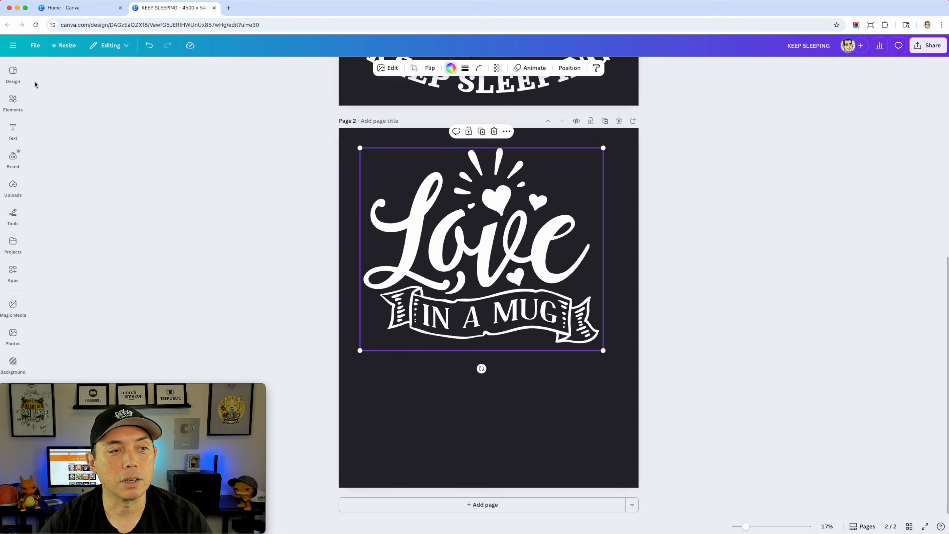
- Search the elements for "PUMPKIN SPICE LATTE", limited to graphics that are free
{"action": "left_click", "coordinate": [12, 101]}
{"action": "left_click", "coordinate": [71, 71]}
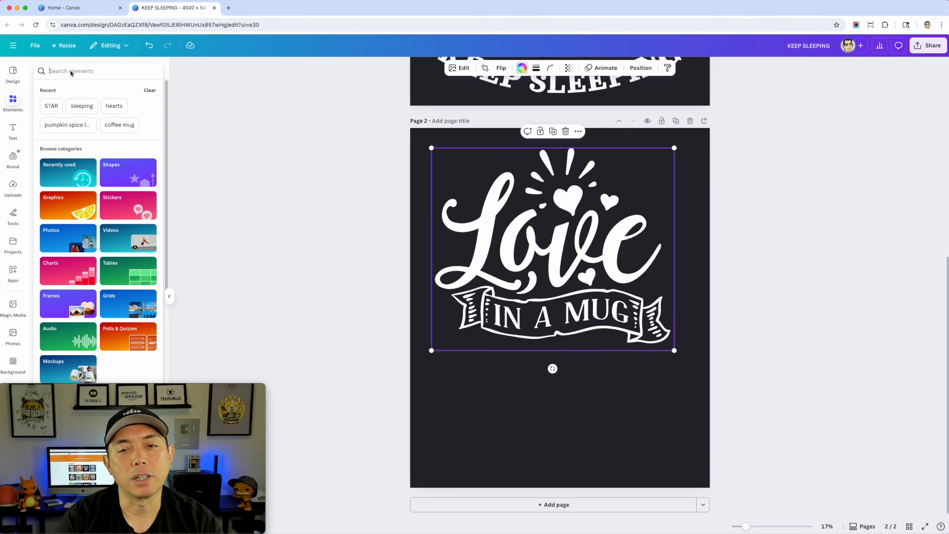
{"action": "type", "text": "PUMPKIN SPICE LATTER"}
{"action": "key", "text": "BackSpace"}
{"action": "key", "text": "Return"}
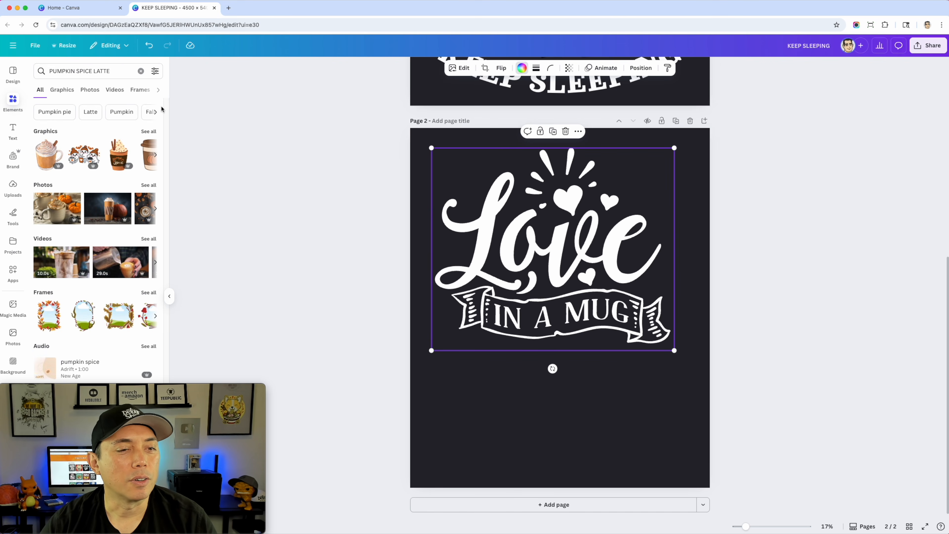
{"action": "left_click", "coordinate": [149, 132]}
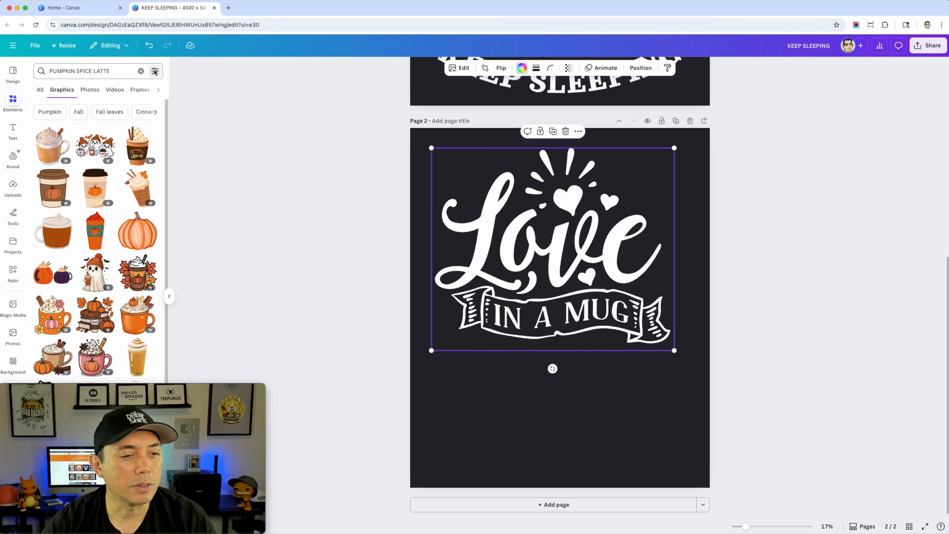
{"action": "left_click", "coordinate": [154, 72]}
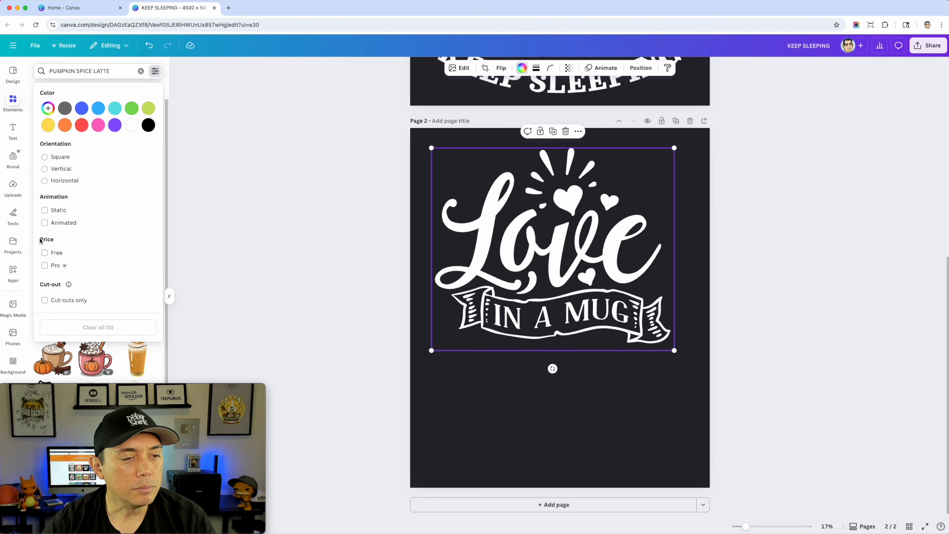
{"action": "left_click", "coordinate": [44, 252]}
{"action": "left_click", "coordinate": [184, 187]}
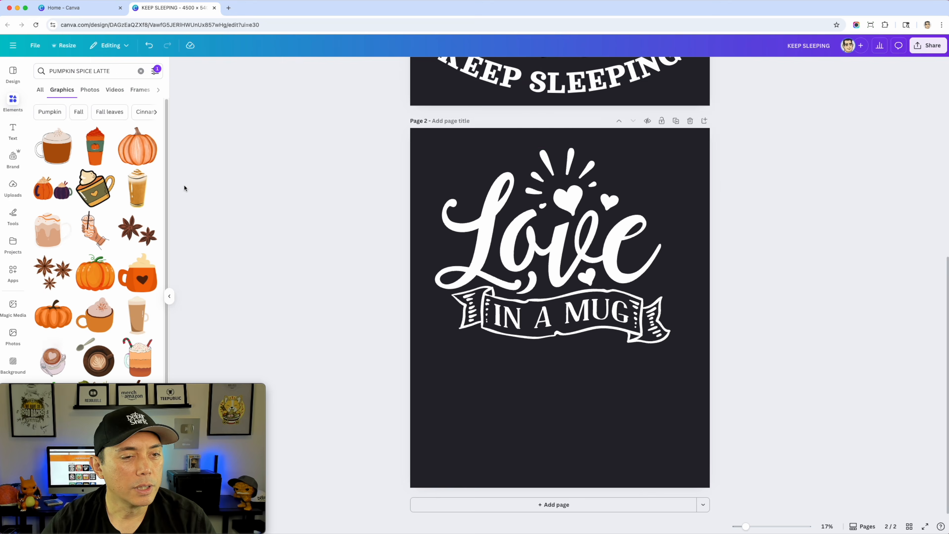
{"action": "scroll", "coordinate": [124, 262], "scroll_direction": "down", "scroll_amount": 1}
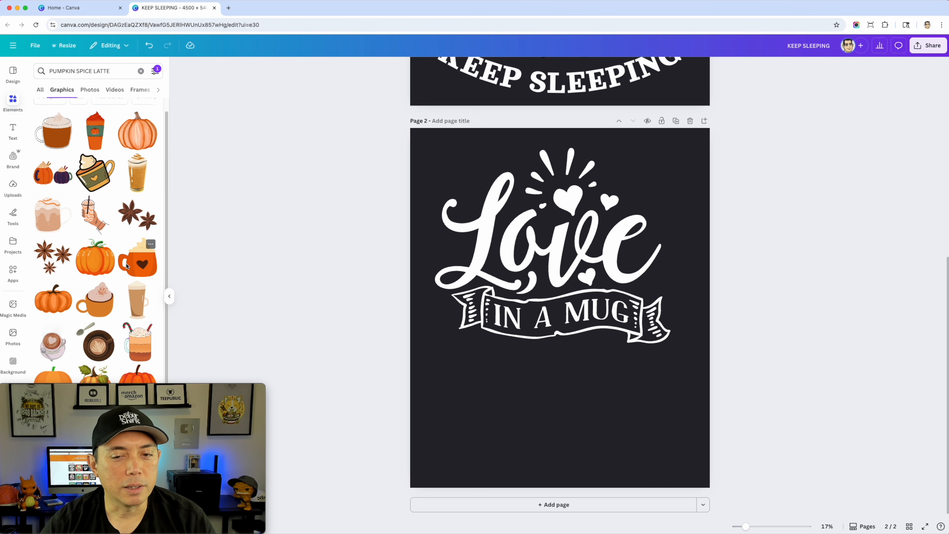
- Add the orange heart mug with whipped cream to page 2, scaled to fit centred just below the "In a Mug" banner
{"action": "left_click", "coordinate": [145, 268]}
{"action": "left_click_drag", "start_coordinate": [680, 189], "coordinate": [580, 297]}
{"action": "left_click_drag", "start_coordinate": [545, 336], "coordinate": [573, 374]}
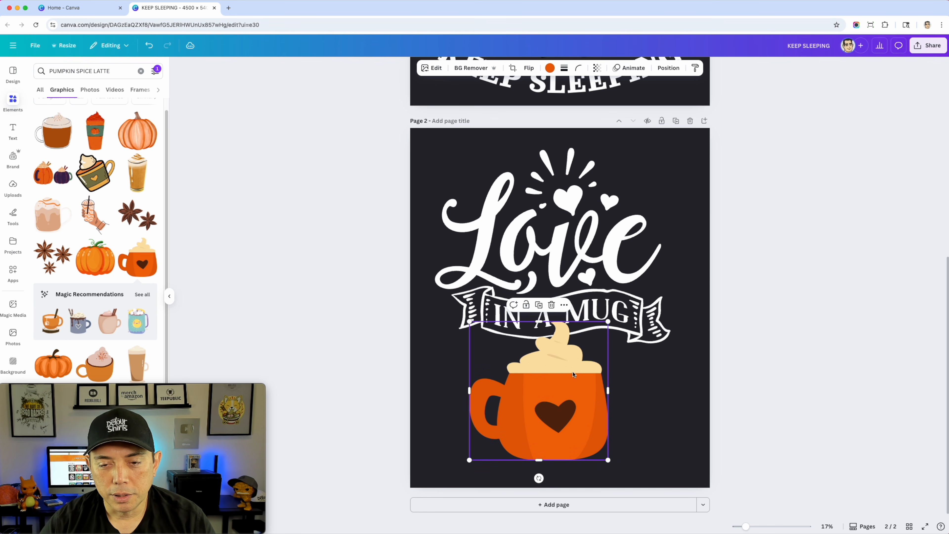
{"action": "left_click_drag", "start_coordinate": [608, 322], "coordinate": [601, 329]}
{"action": "mouse_move", "coordinate": [576, 374]}
{"action": "left_mouse_down"}
{"action": "mouse_move", "coordinate": [593, 371]}
{"action": "mouse_move", "coordinate": [586, 369]}
{"action": "left_mouse_up"}
{"action": "left_click", "coordinate": [737, 302]}
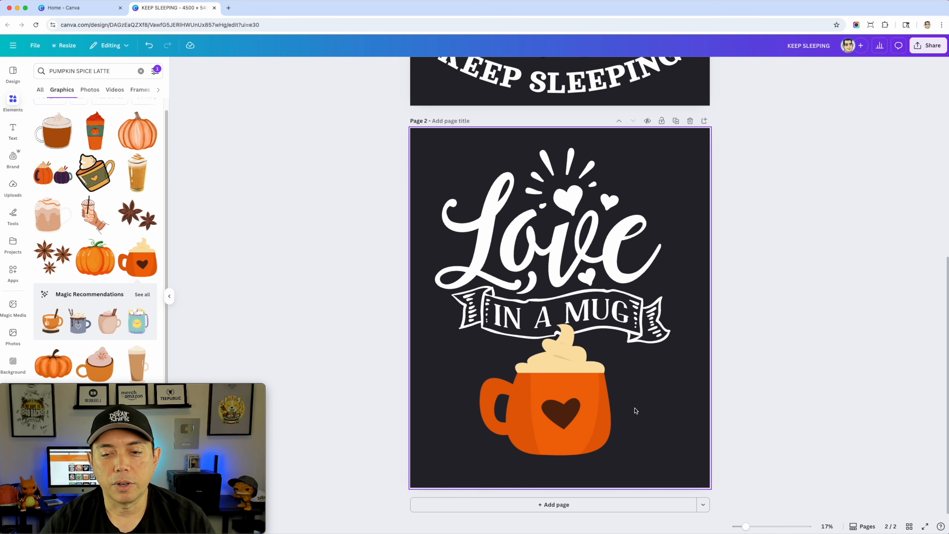
- Search the graphics for "HEART", add the solid red heart as a small shape beside the whipped cream, and recolour it white
{"action": "left_click", "coordinate": [87, 71]}
{"action": "triple_click", "coordinate": [87, 71]}
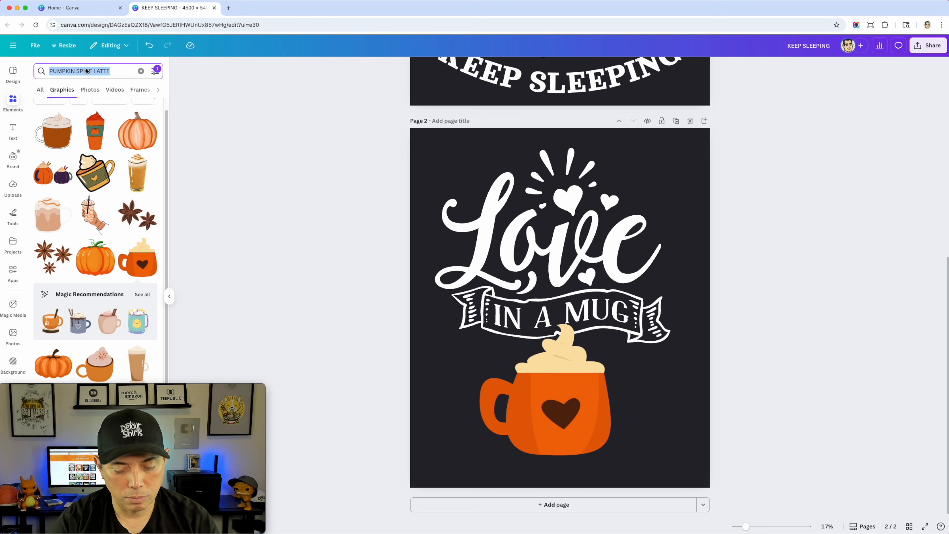
{"action": "type", "text": "HEART"}
{"action": "key", "text": "Return"}
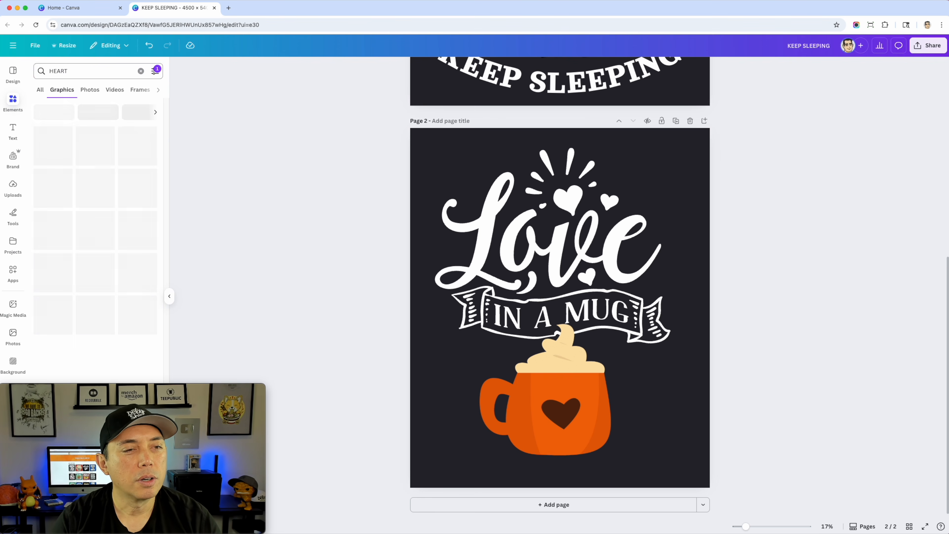
{"action": "left_click", "coordinate": [49, 152]}
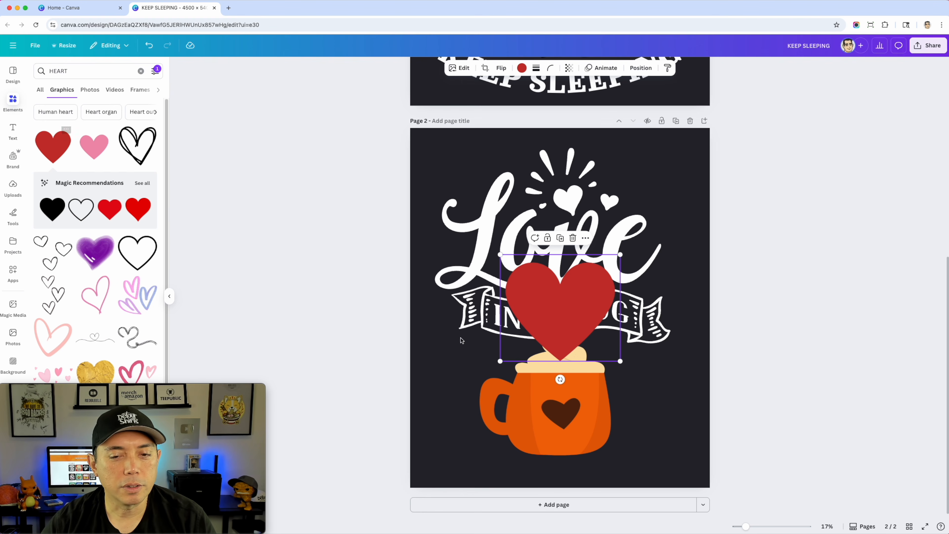
{"action": "left_click_drag", "start_coordinate": [620, 363], "coordinate": [496, 365]}
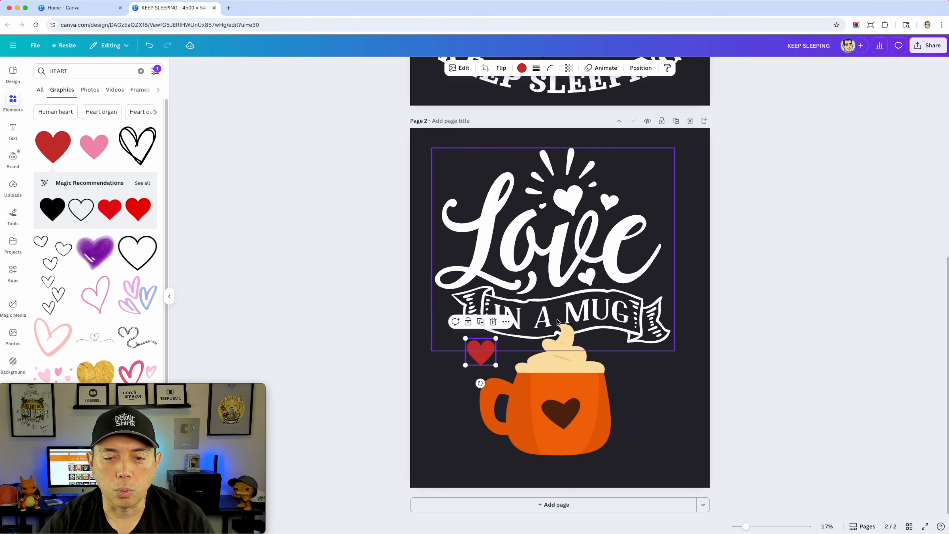
{"action": "left_click", "coordinate": [523, 67]}
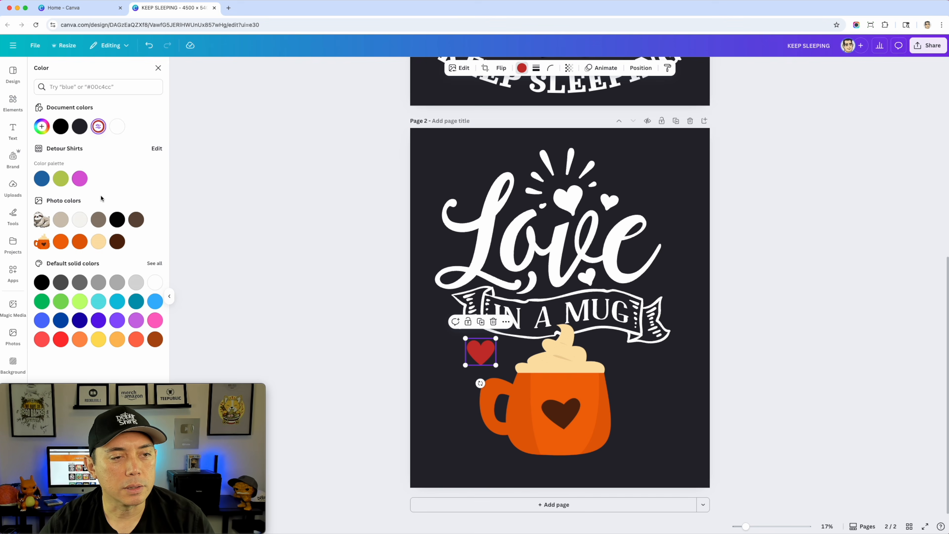
{"action": "left_click", "coordinate": [118, 127]}
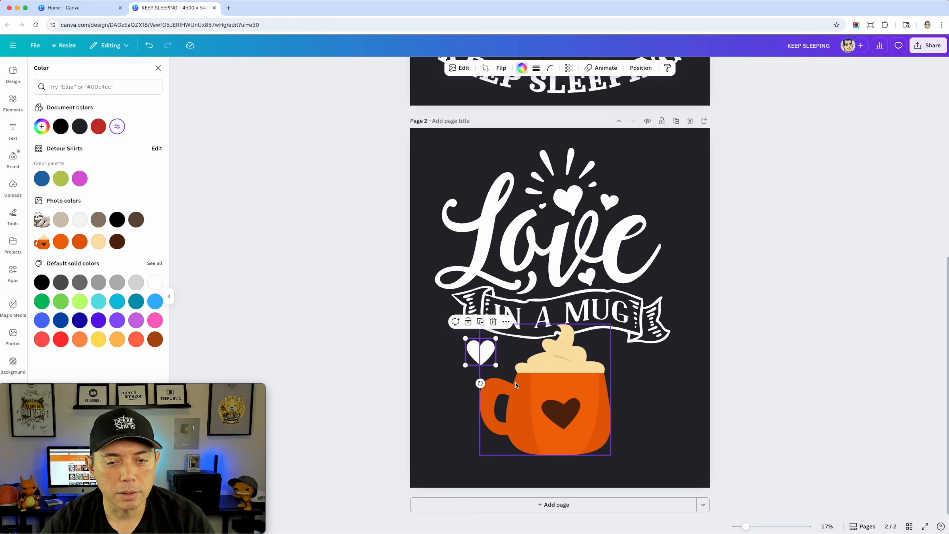
- Arrange tilted copies of the white heart around the mug, one smaller and one larger on each side
{"action": "left_click_drag", "start_coordinate": [480, 383], "coordinate": [619, 398]}
{"action": "left_click_drag", "start_coordinate": [631, 367], "coordinate": [622, 428]}
{"action": "left_click_drag", "start_coordinate": [641, 390], "coordinate": [466, 372]}
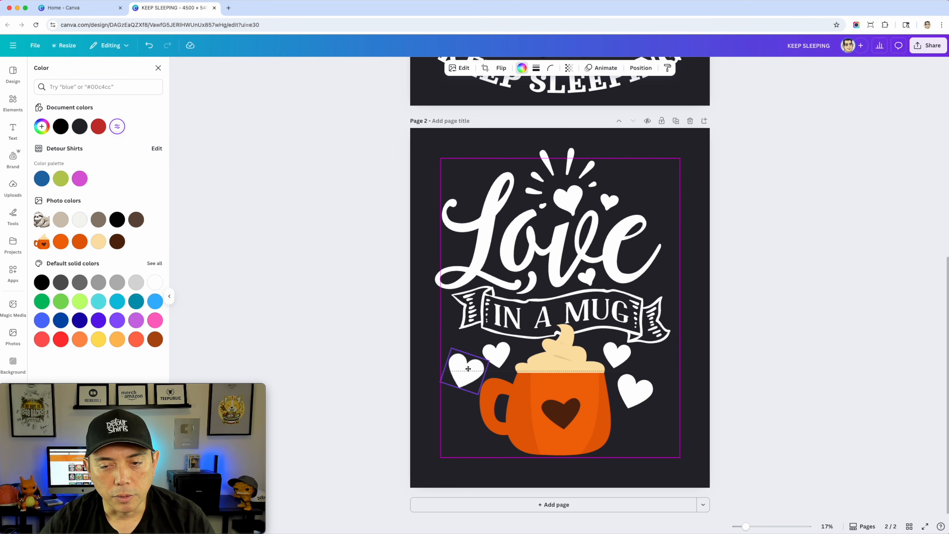
{"action": "left_click", "coordinate": [638, 398]}
{"action": "left_click_drag", "start_coordinate": [623, 426], "coordinate": [638, 389]}
{"action": "left_click", "coordinate": [640, 439]}
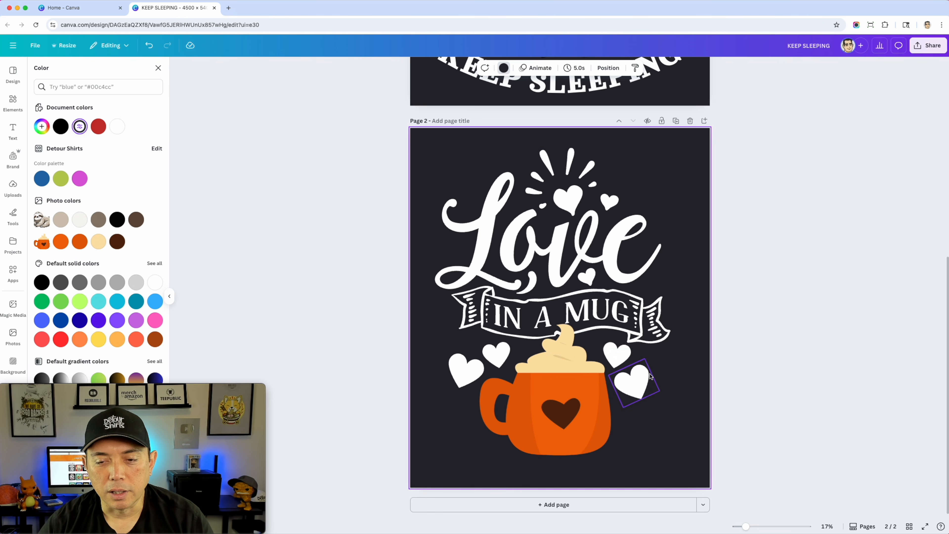
- Cover the small heart above the "e" of "Love" with a copy of the solid white heart, fitted to the lettering
{"action": "left_click_drag", "start_coordinate": [639, 388], "coordinate": [614, 205]}
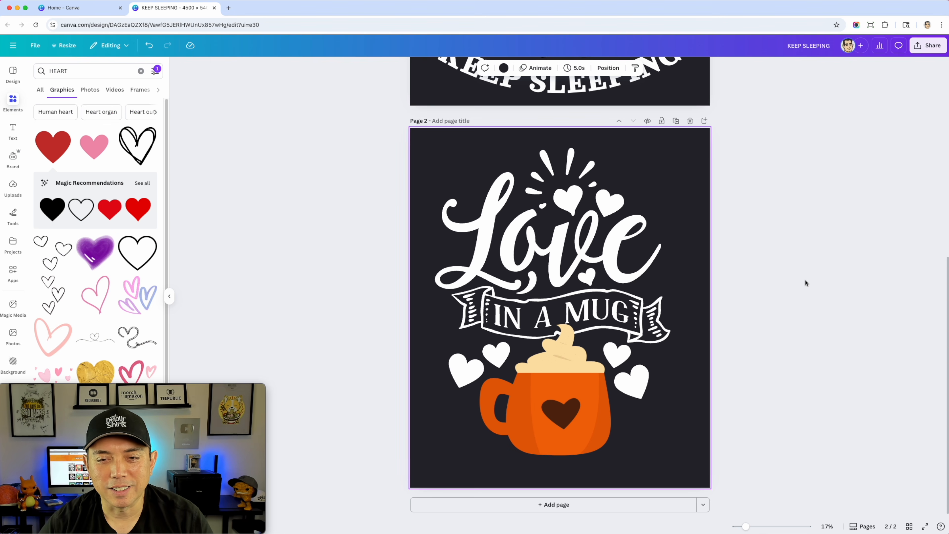
{"action": "left_click", "coordinate": [807, 322]}
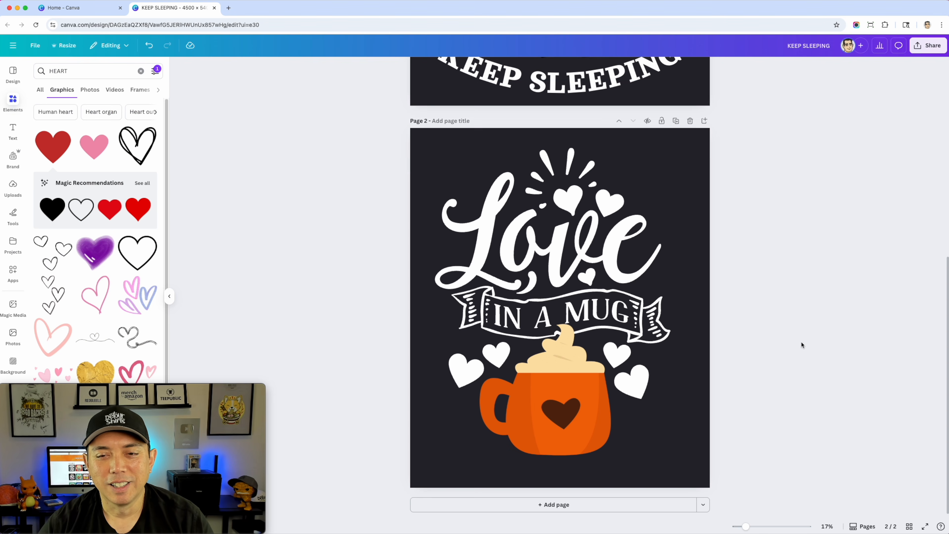
{"action": "left_click", "coordinate": [622, 209]}
{"action": "left_click_drag", "start_coordinate": [599, 187], "coordinate": [609, 202]}
{"action": "left_click", "coordinate": [781, 250]}
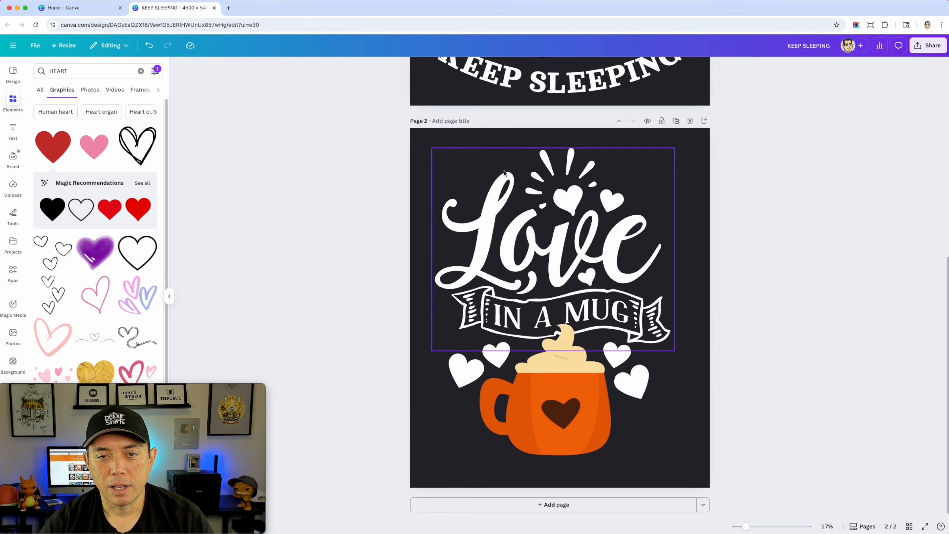
- Download pages 1-2 of the design as PNG files at 4,500 × 5,400 px
{"action": "scroll", "coordinate": [614, 232], "scroll_direction": "up", "scroll_amount": 10}
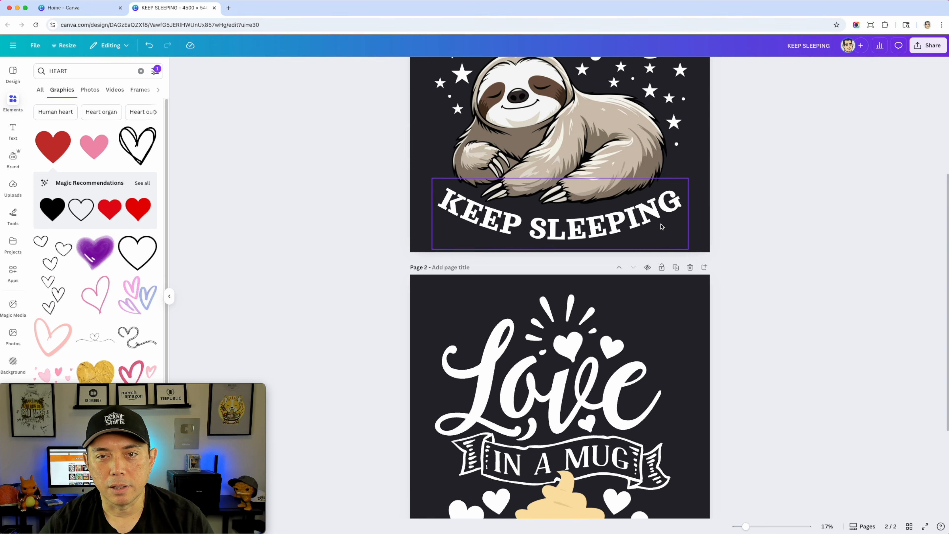
{"action": "scroll", "coordinate": [705, 266], "scroll_direction": "down", "scroll_amount": 8}
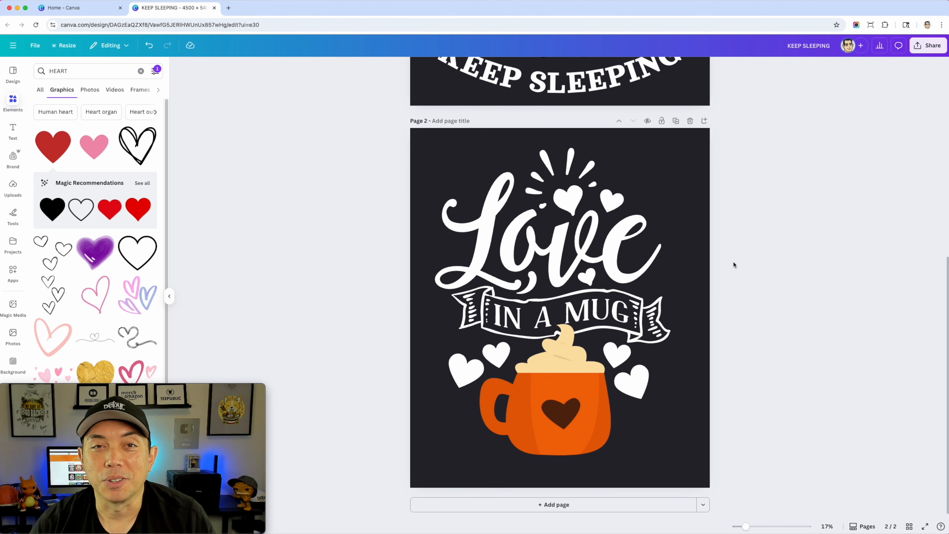
{"action": "scroll", "coordinate": [799, 272], "scroll_direction": "up", "scroll_amount": 2}
{"action": "scroll", "coordinate": [799, 272], "scroll_direction": "up", "scroll_amount": 10}
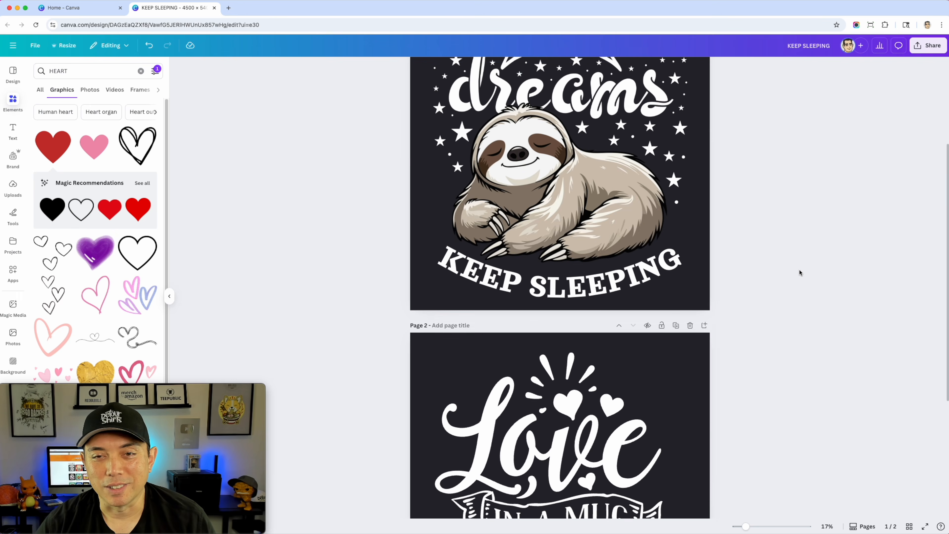
{"action": "scroll", "coordinate": [812, 254], "scroll_direction": "up", "scroll_amount": 2}
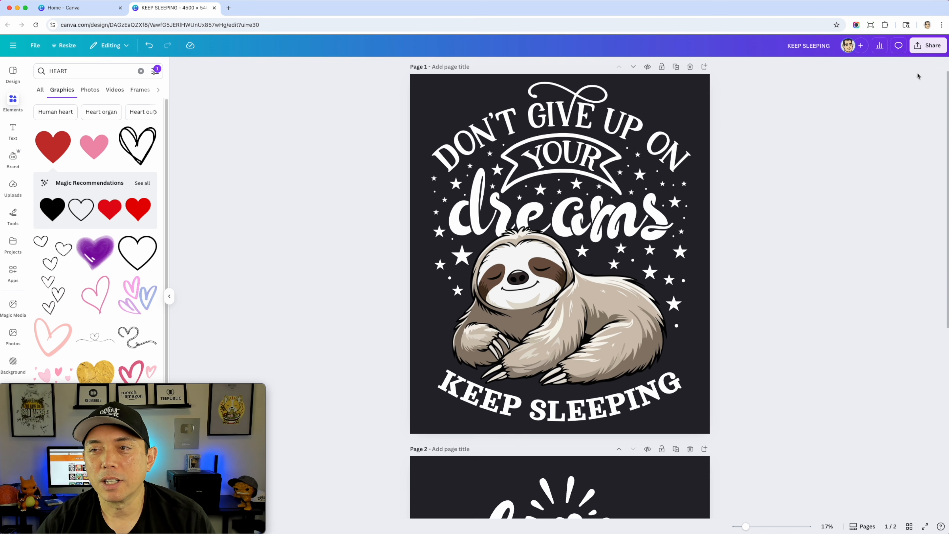
{"action": "left_click", "coordinate": [930, 45]}
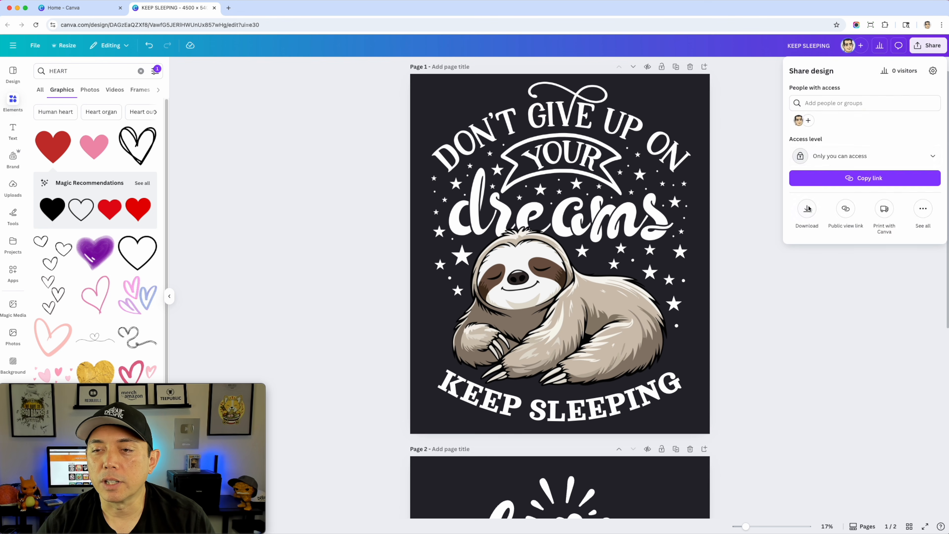
{"action": "left_click", "coordinate": [808, 209]}
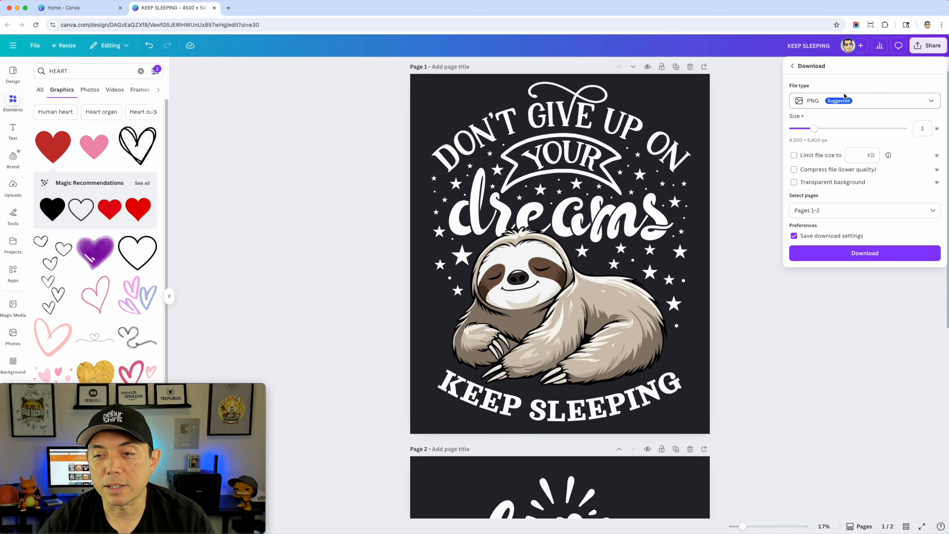
{"action": "left_click", "coordinate": [816, 255]}
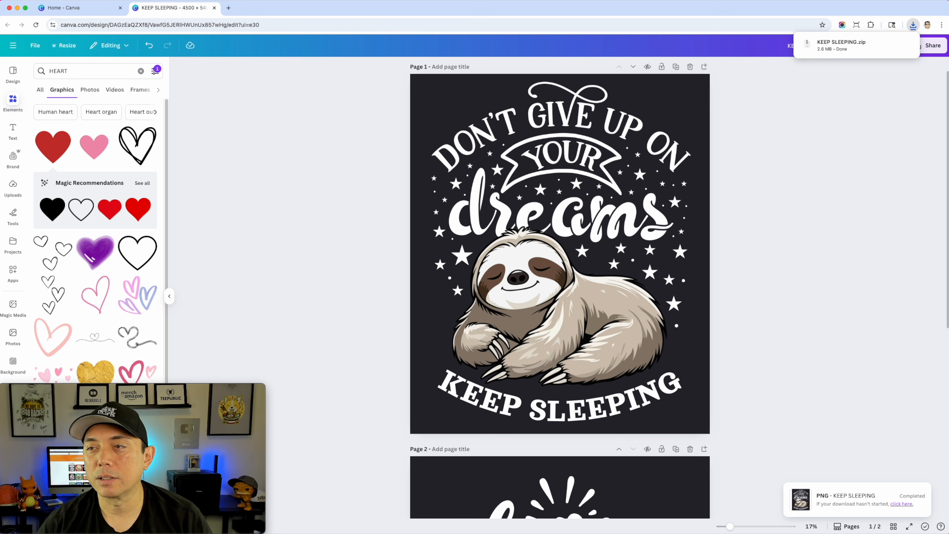
- Switch to Finder, extract KEEP SLEEPING.zip in the Downloads folder and open the extracted folder
{"action": "key", "text": "super+Tab"}
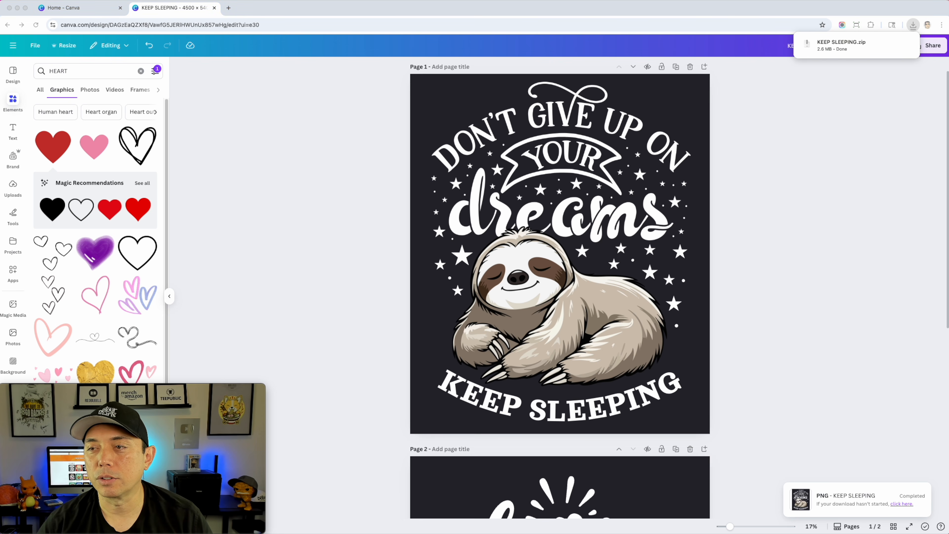
{"action": "left_click_drag", "start_coordinate": [948, 112], "coordinate": [602, 120]}
{"action": "double_click", "coordinate": [594, 154]}
{"action": "left_click", "coordinate": [606, 149]}
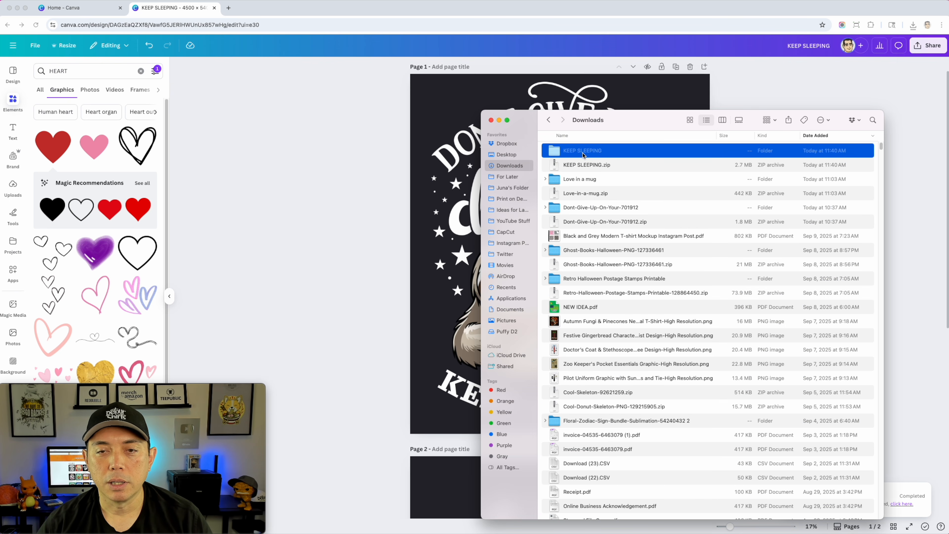
{"action": "double_click", "coordinate": [589, 150]}
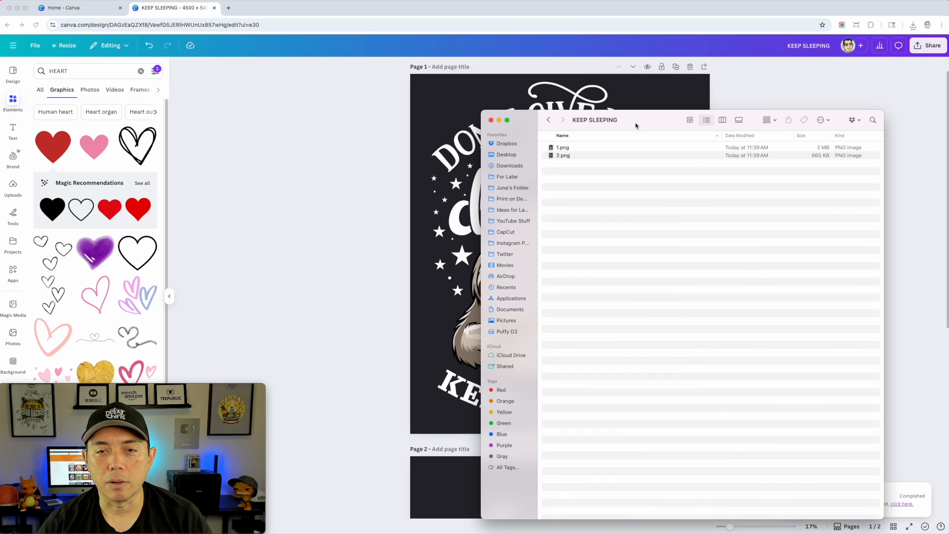
- Open 1.png from the KEEP SLEEPING folder in Photopea
{"action": "left_click", "coordinate": [560, 150]}
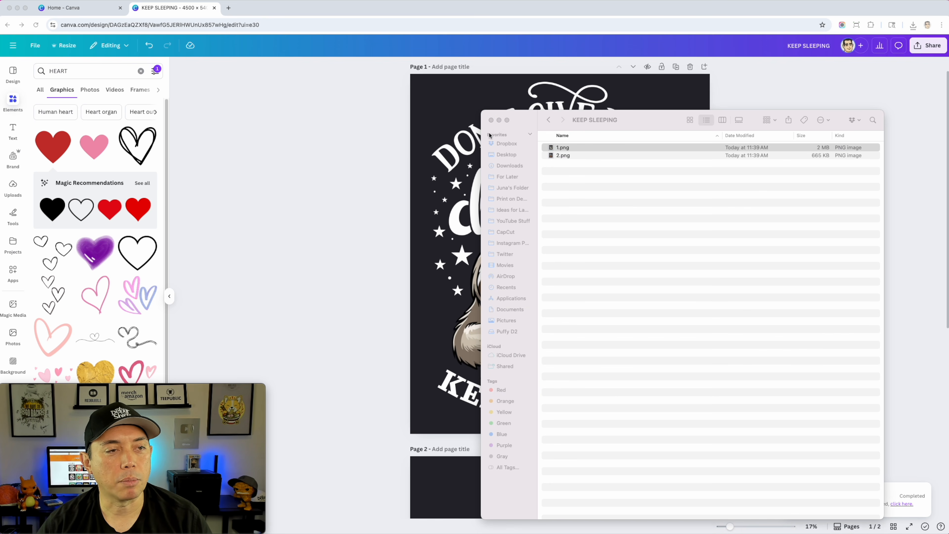
{"action": "left_click_drag", "start_coordinate": [96, 14], "coordinate": [464, 6]}
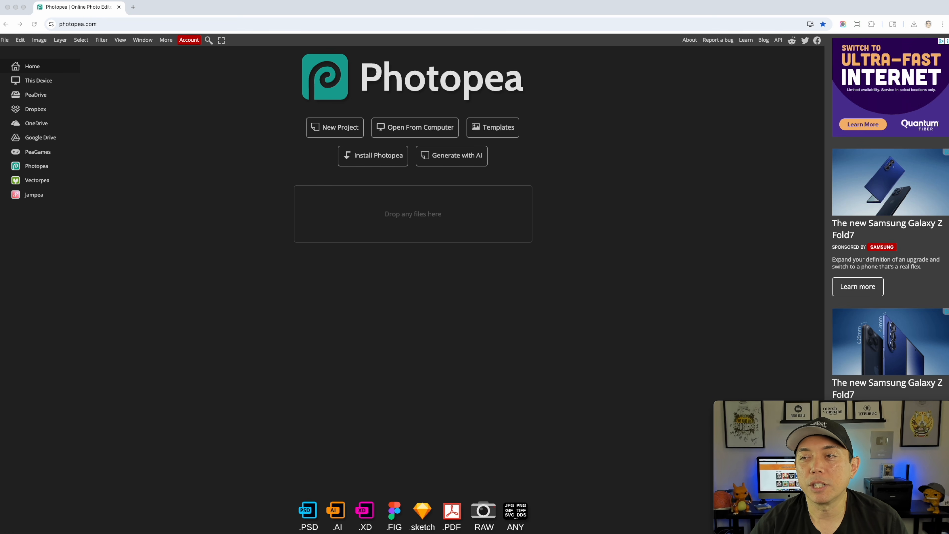
{"action": "left_click_drag", "start_coordinate": [761, 113], "coordinate": [409, 220]}
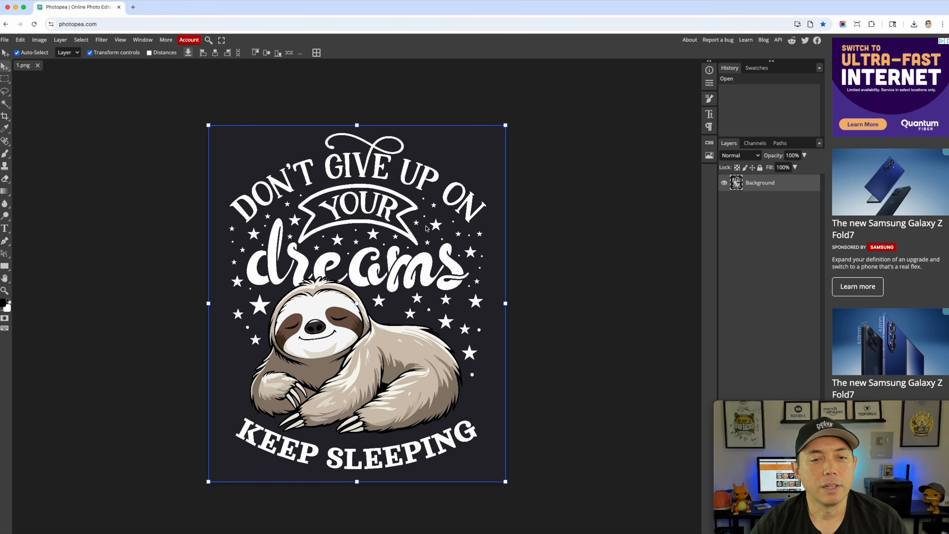
- Try to select the dark background around the sloth design with the Magic Wand
{"action": "left_click", "coordinate": [5, 105]}
{"action": "left_click", "coordinate": [234, 152]}
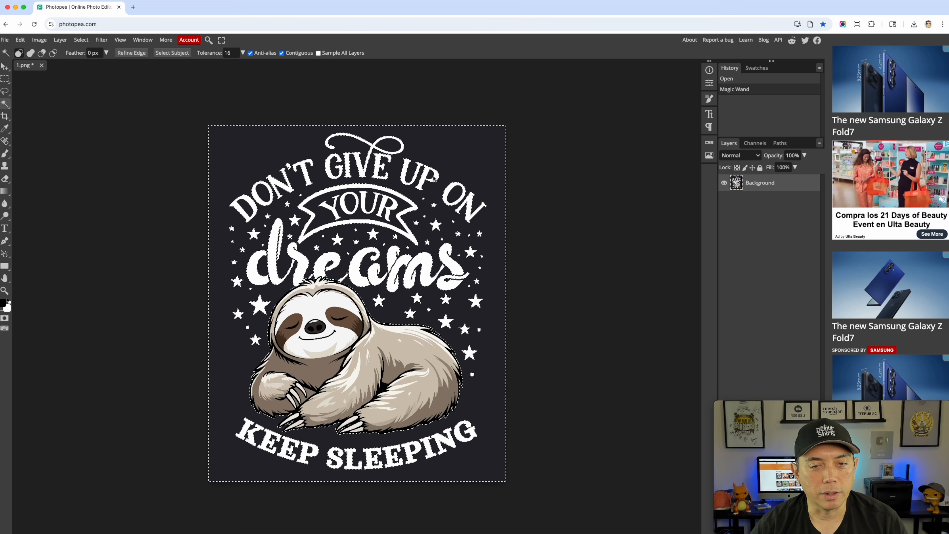
{"action": "left_click", "coordinate": [195, 123]}
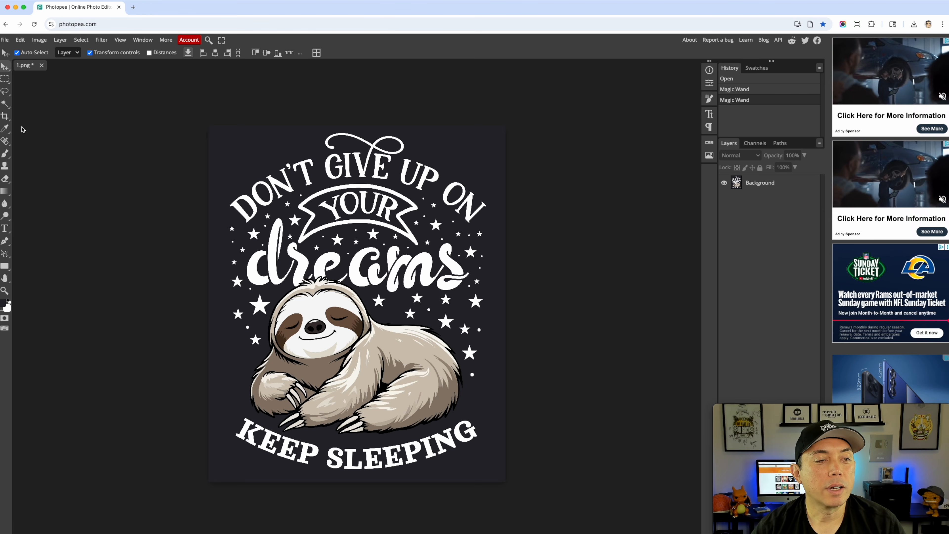
- Select the dark background around the sloth design using Color Range with Sampled Colors and a lowered fuzziness
{"action": "left_click", "coordinate": [6, 129]}
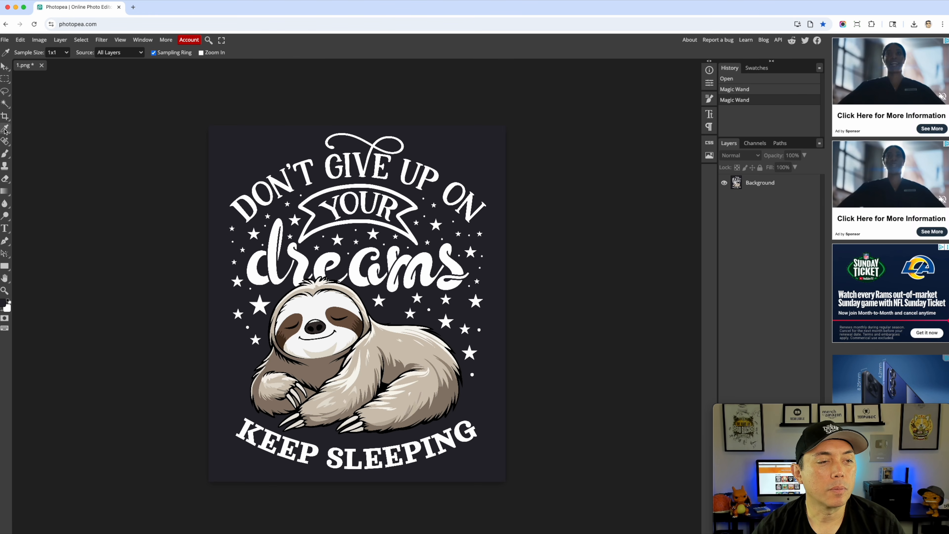
{"action": "key", "text": "v"}
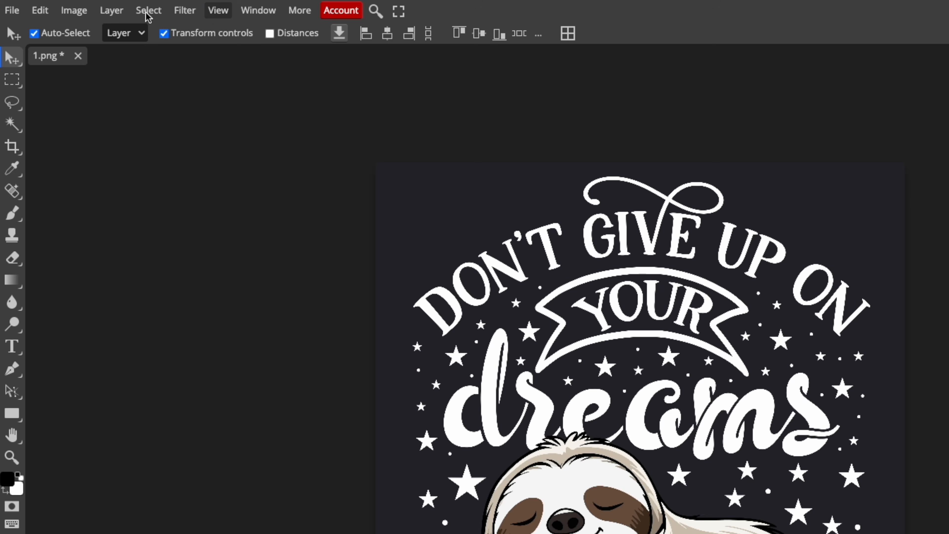
{"action": "left_click", "coordinate": [148, 13]}
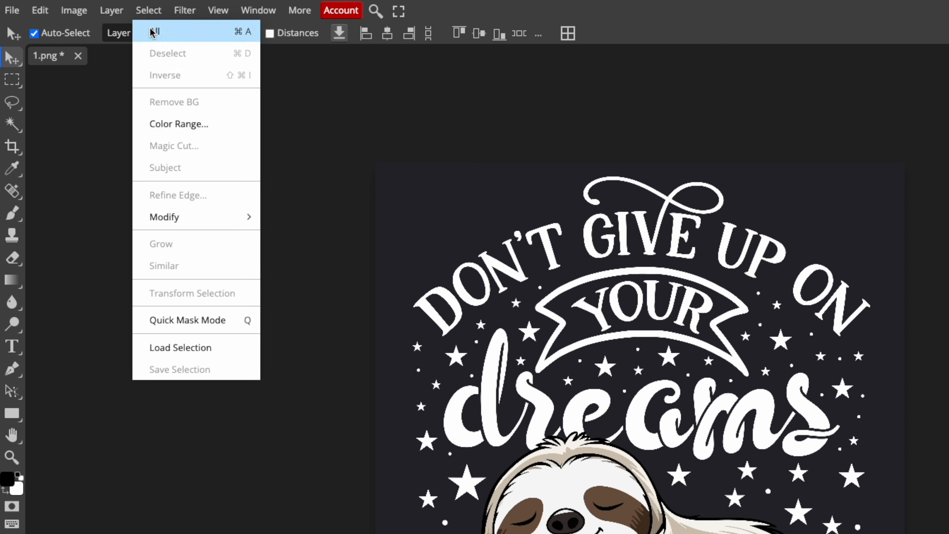
{"action": "left_click", "coordinate": [162, 123]}
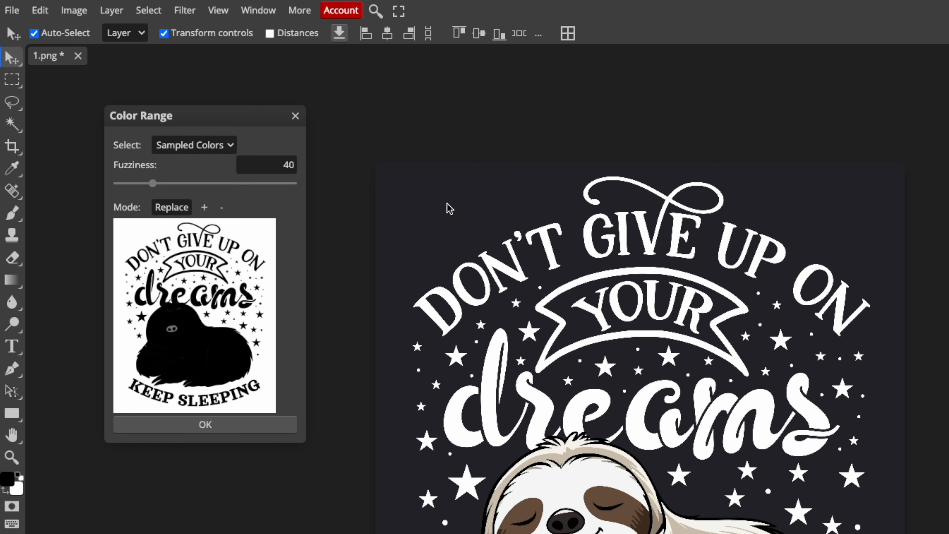
{"action": "left_click", "coordinate": [227, 146]}
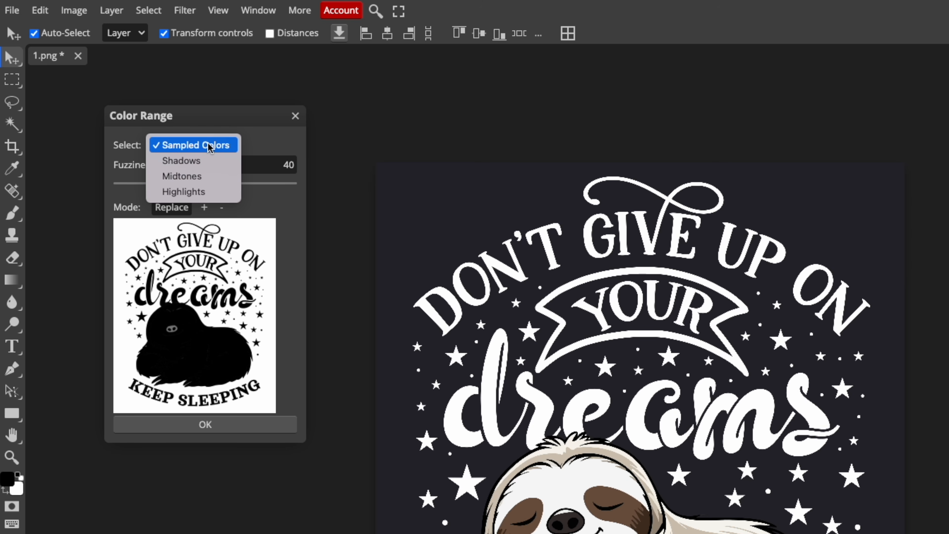
{"action": "left_click", "coordinate": [209, 146]}
{"action": "left_click_drag", "start_coordinate": [152, 183], "coordinate": [191, 183]}
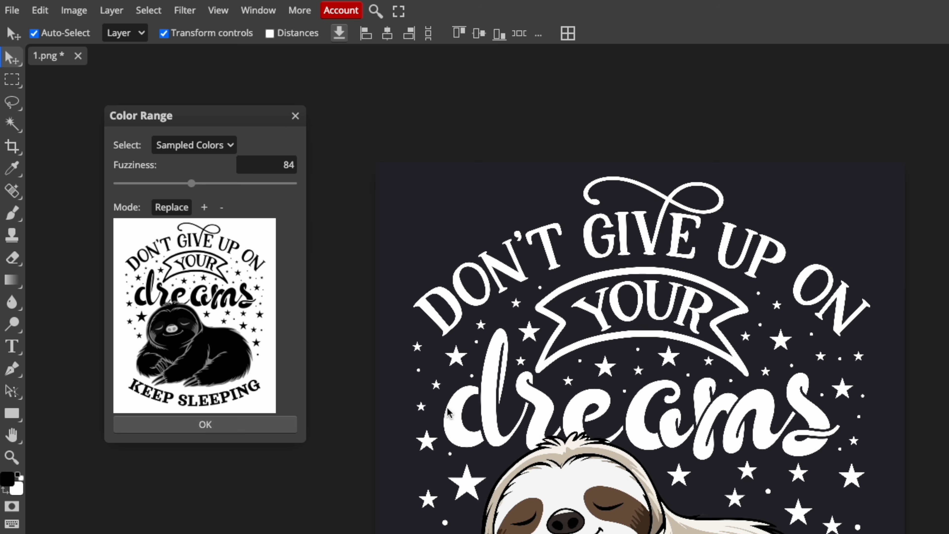
{"action": "left_click_drag", "start_coordinate": [192, 184], "coordinate": [126, 184]}
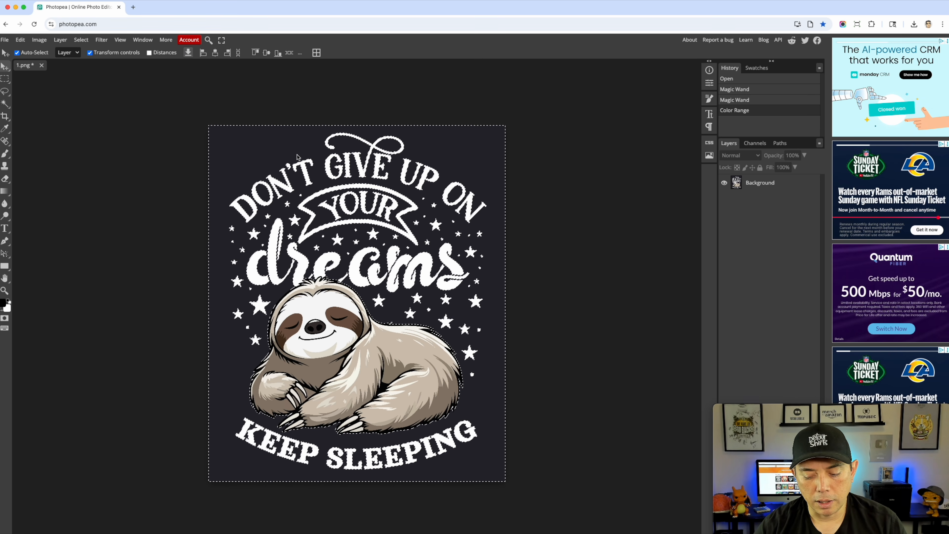
- Delete the selected dark background from the Background layer and clear the selection
{"action": "key", "text": "Delete"}
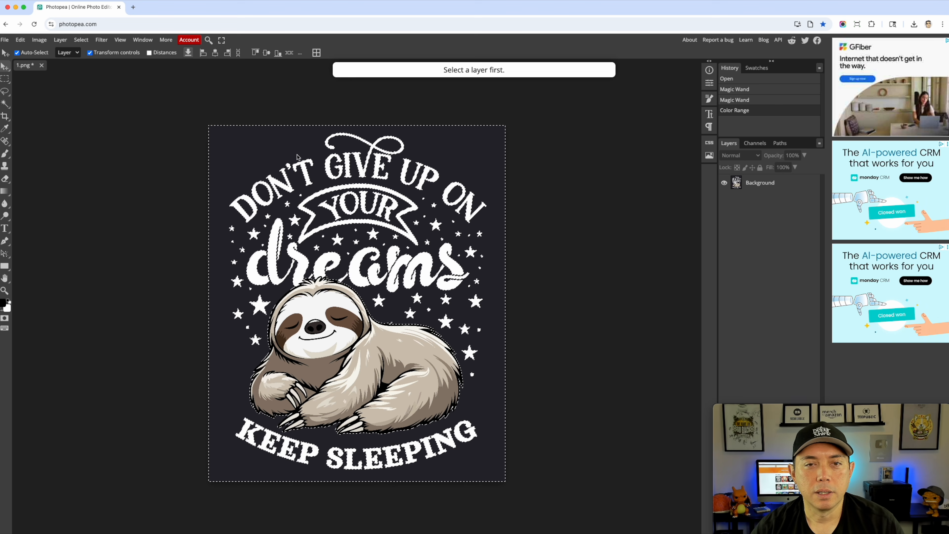
{"action": "left_click", "coordinate": [760, 185]}
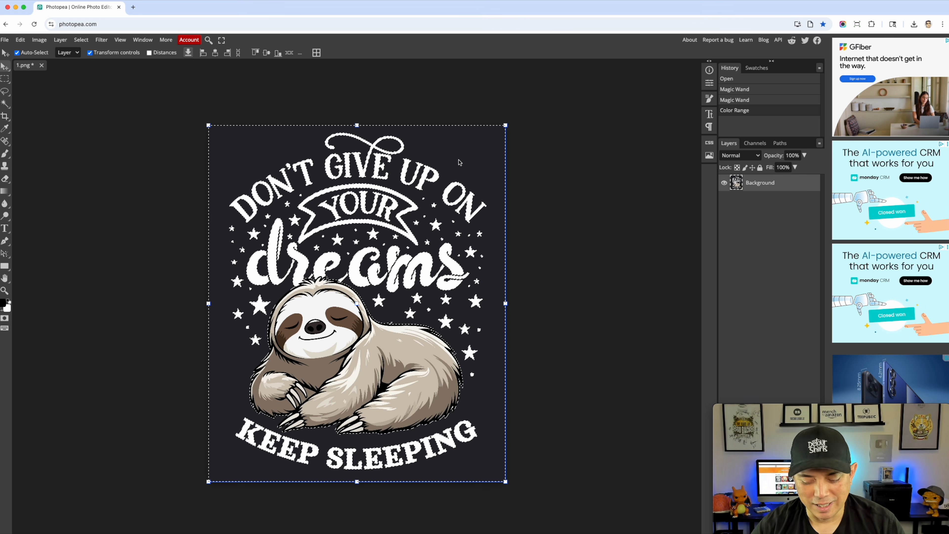
{"action": "key", "text": "Delete"}
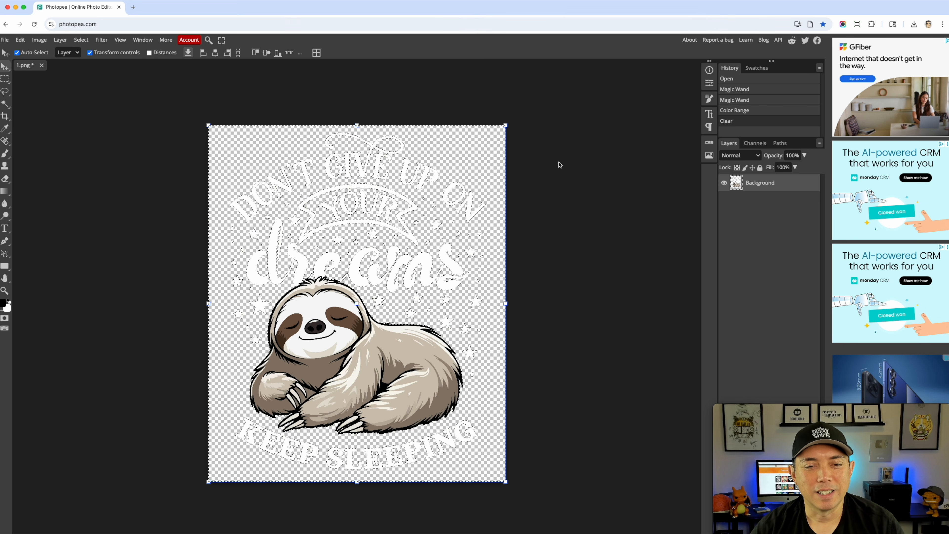
{"action": "key", "text": "super+d"}
{"action": "left_click", "coordinate": [586, 217]}
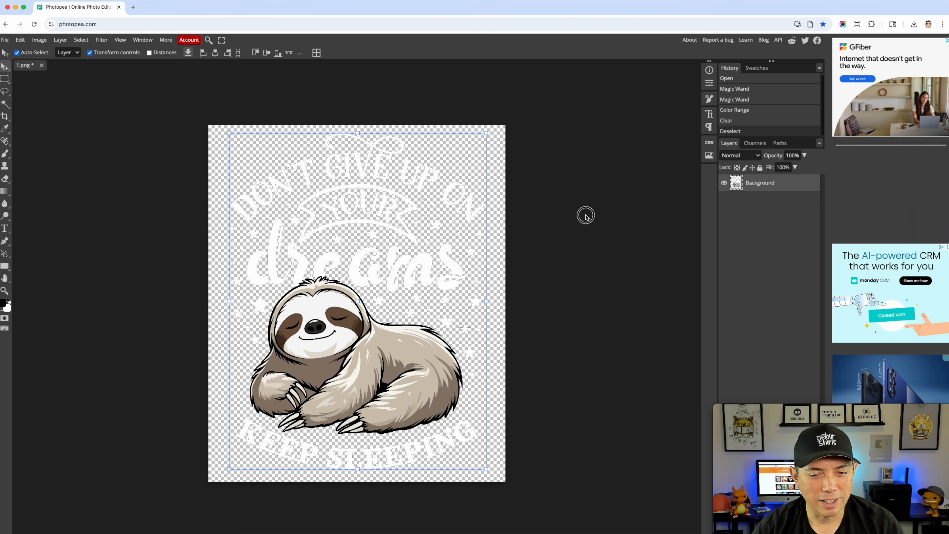
- Export the transparent sloth design as a 4500 × 5400 px PNG named Sleeping Sloth and dismiss the ad-removal offer
{"action": "left_click", "coordinate": [5, 39]}
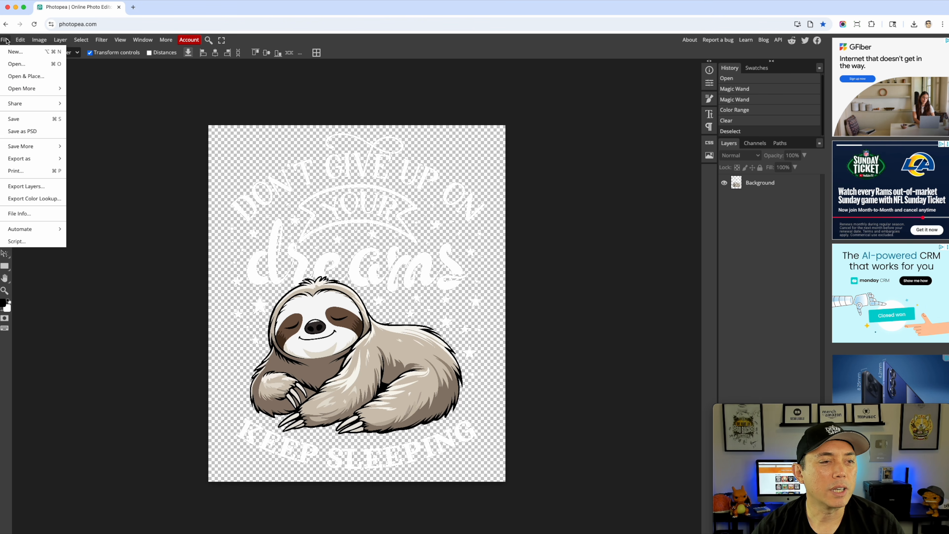
{"action": "mouse_move", "coordinate": [30, 159]}
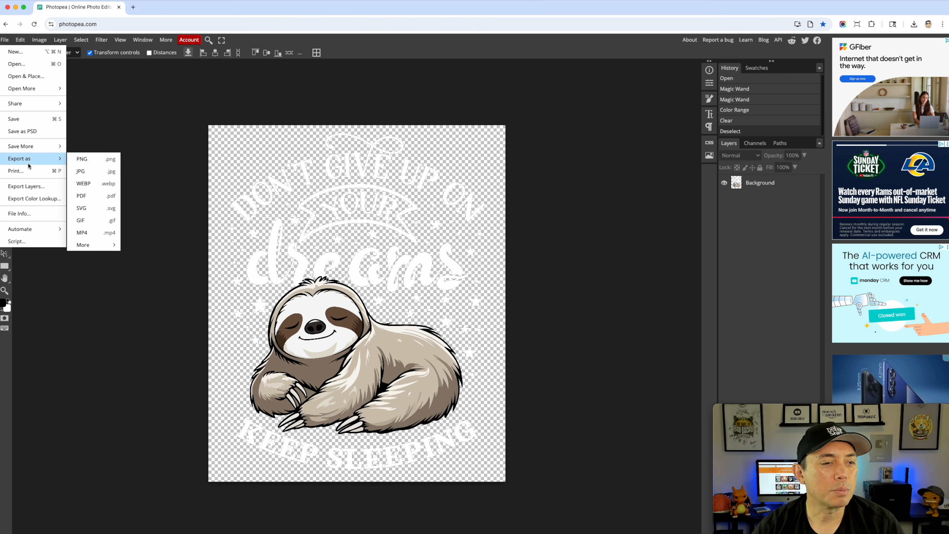
{"action": "left_click", "coordinate": [77, 159]}
{"action": "left_click", "coordinate": [276, 126]}
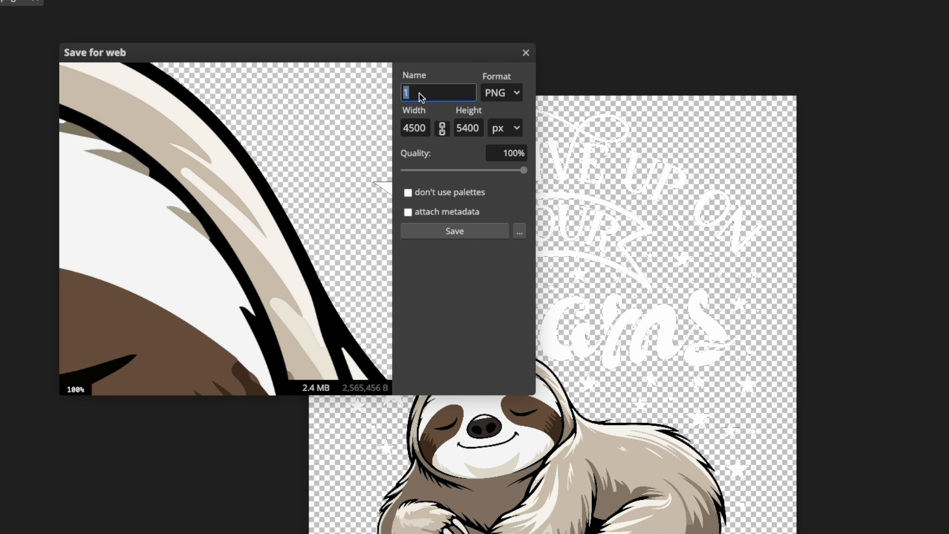
{"action": "type", "text": "SLEA"}
{"action": "left_click", "coordinate": [463, 232]}
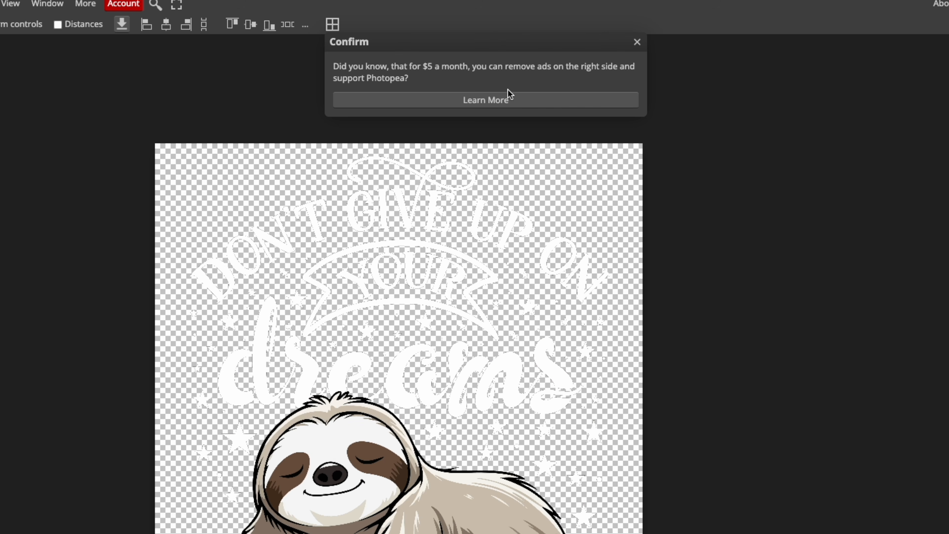
{"action": "left_click", "coordinate": [638, 43]}
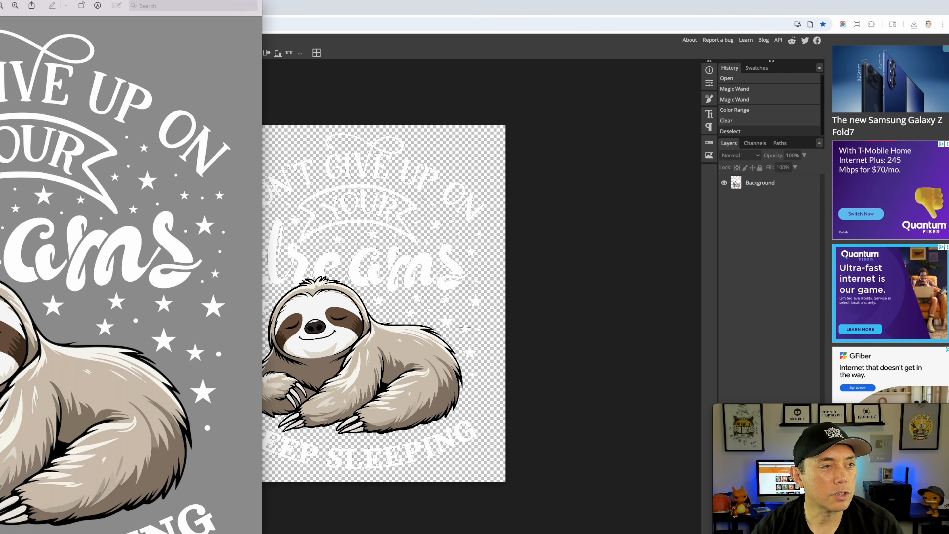
- Inspect the edges of the artwork and lettering in the exported Sleeping Sloth.png up close, and close the preview
{"action": "left_click_drag", "start_coordinate": [0, 2], "coordinate": [335, 25]}
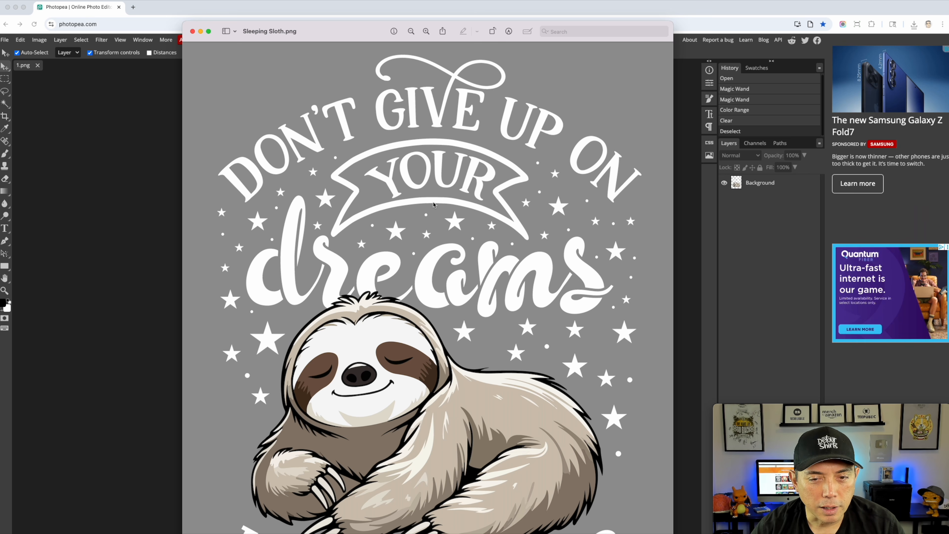
{"action": "scroll", "coordinate": [431, 41], "scroll_direction": "up", "scroll_amount": 8}
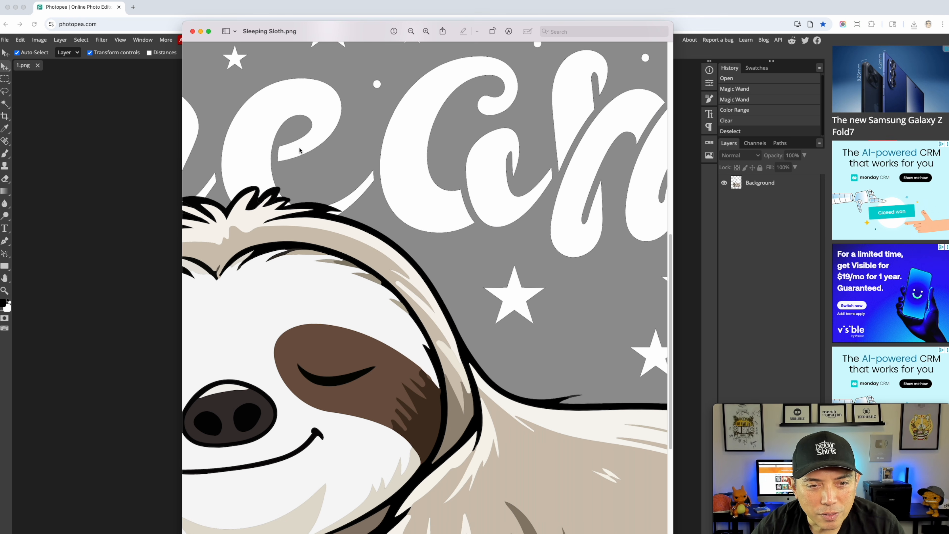
{"action": "scroll", "coordinate": [412, 230], "scroll_direction": "up", "scroll_amount": 15}
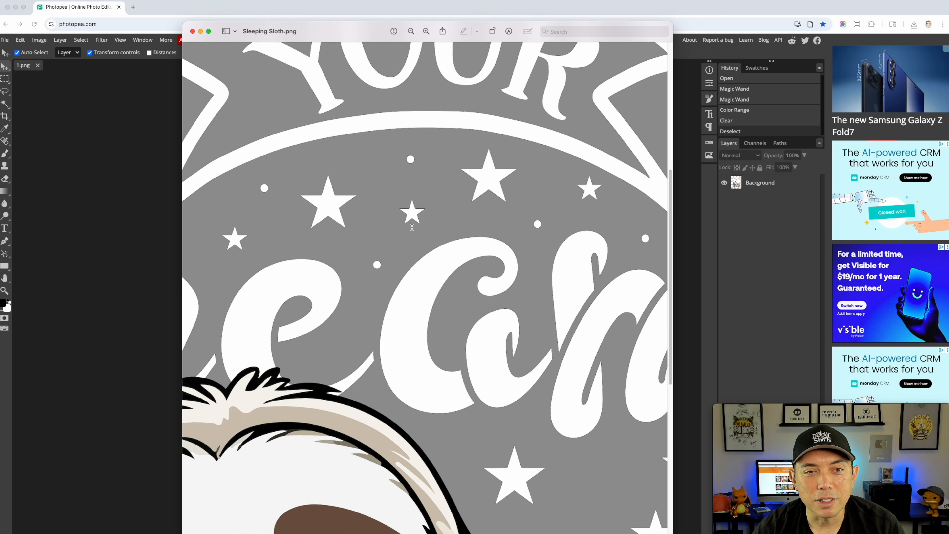
{"action": "scroll", "coordinate": [412, 227], "scroll_direction": "down", "scroll_amount": 20}
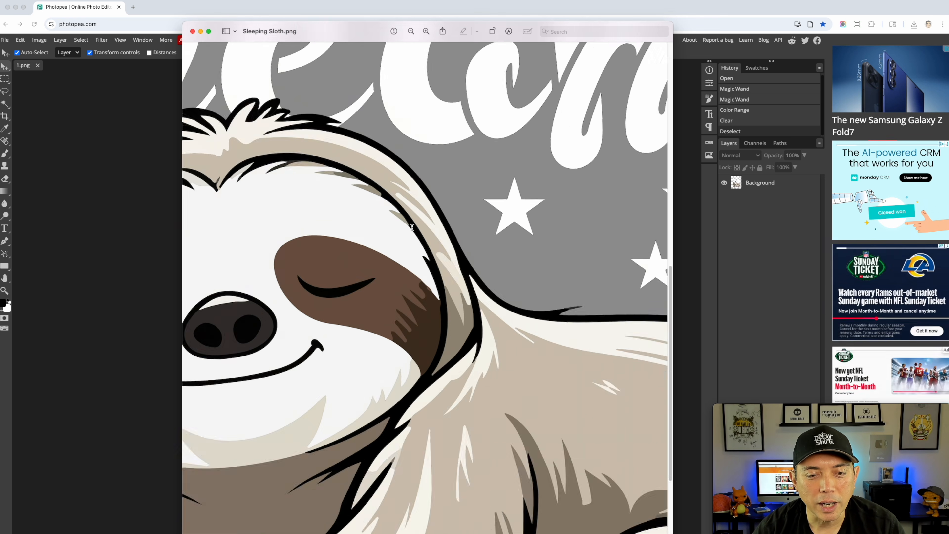
{"action": "scroll", "coordinate": [412, 227], "scroll_direction": "up", "scroll_amount": 20}
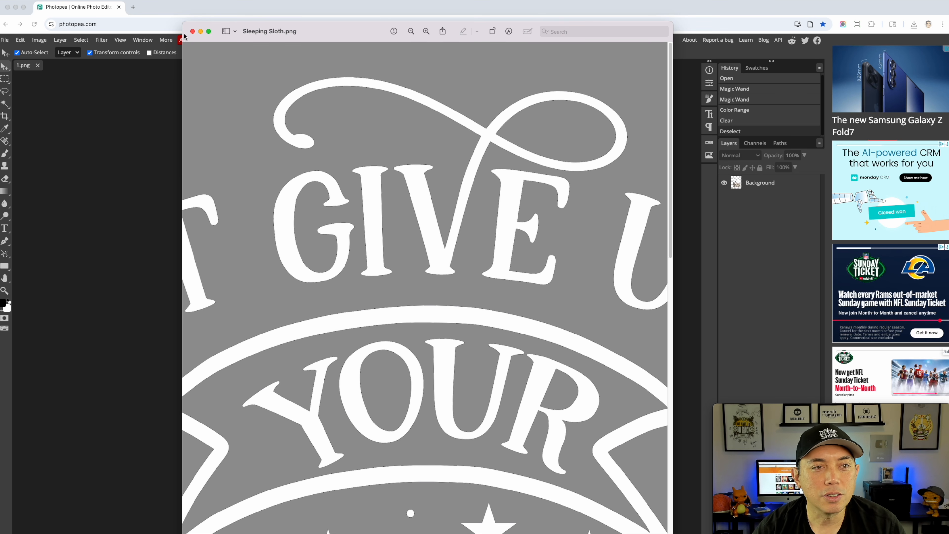
{"action": "left_click", "coordinate": [192, 31]}
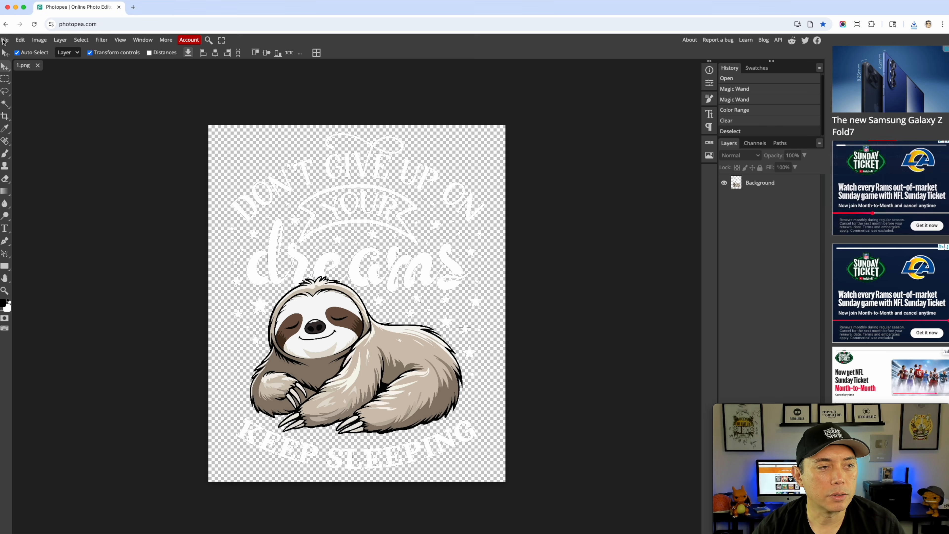
{"action": "left_click", "coordinate": [4, 41]}
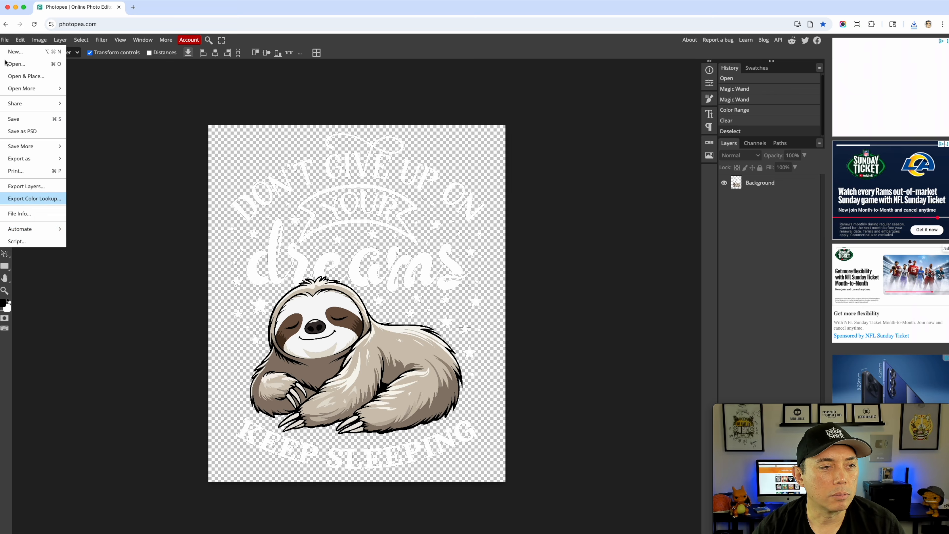
{"action": "left_click", "coordinate": [14, 52]}
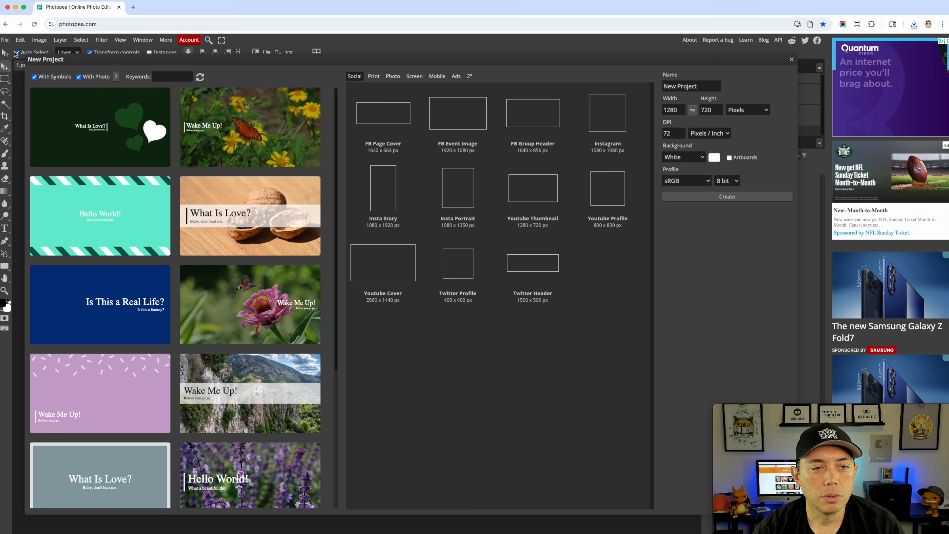
{"action": "left_click", "coordinate": [792, 59]}
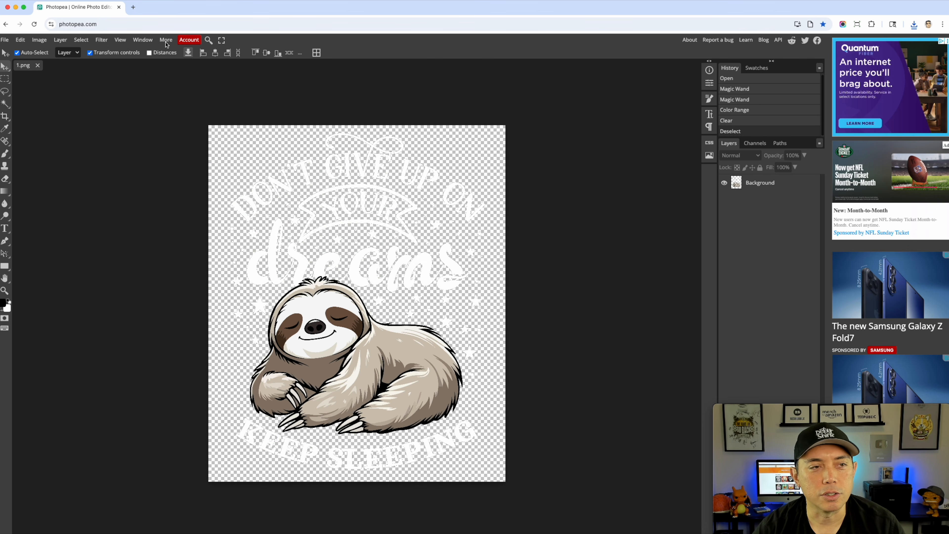
- Reload photopea.com to return to its start page and open 2.png
{"action": "left_click", "coordinate": [71, 24]}
{"action": "left_click", "coordinate": [35, 24]}
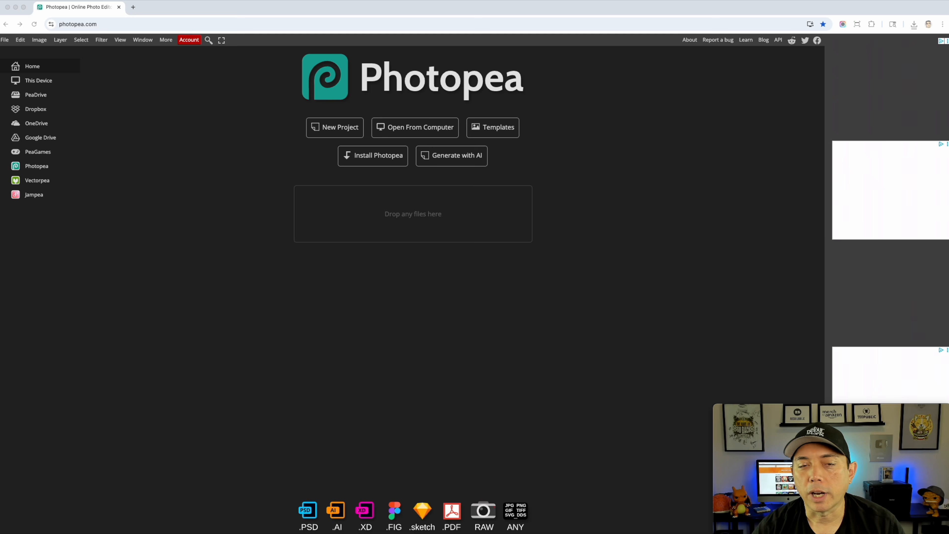
{"action": "left_click_drag", "start_coordinate": [373, 187], "coordinate": [409, 213]}
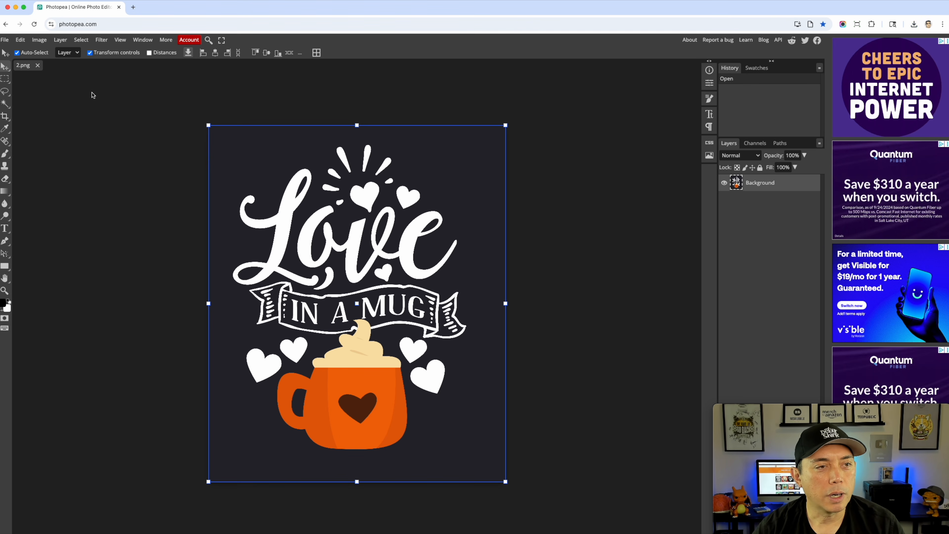
- Select the dark background of the Love in a Mug design with Color Range using Sampled Colors, delete it and deselect
{"action": "left_click", "coordinate": [85, 41]}
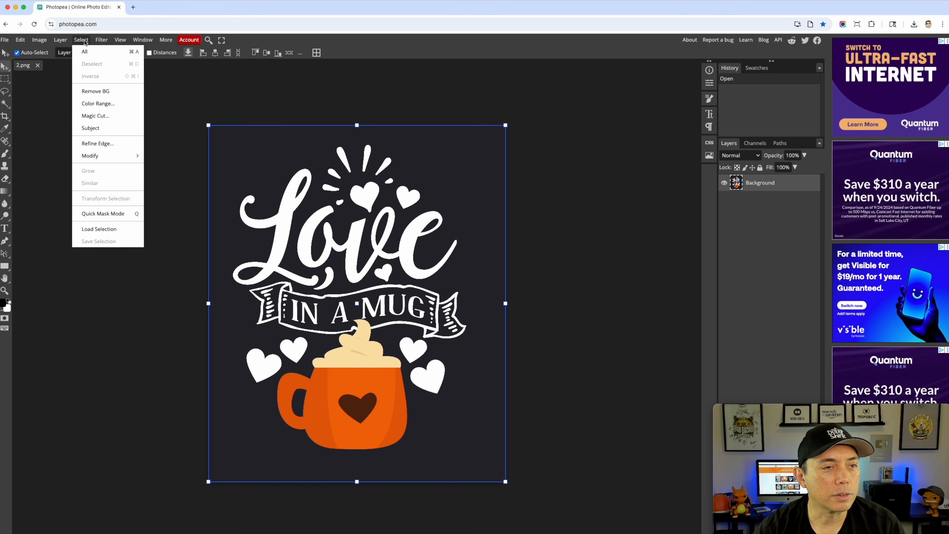
{"action": "left_click", "coordinate": [93, 108]}
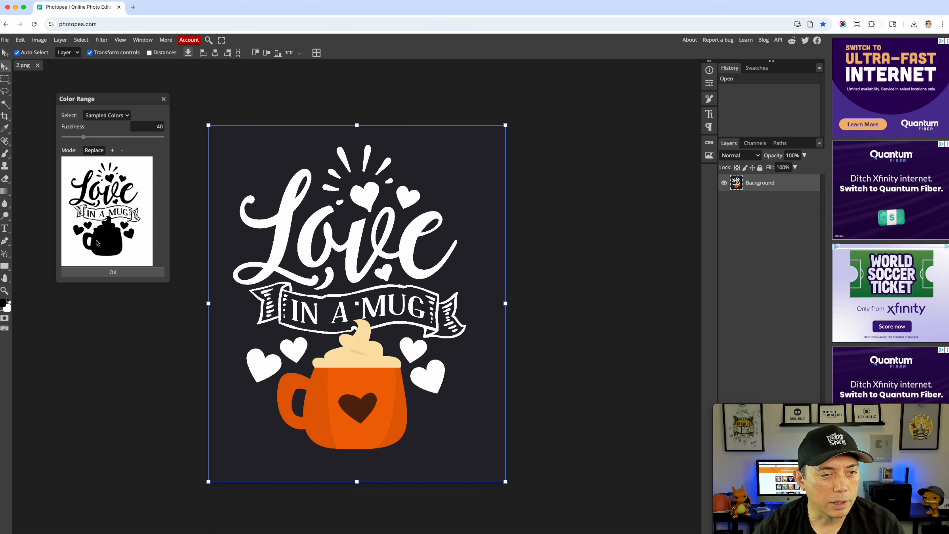
{"action": "left_click", "coordinate": [111, 276]}
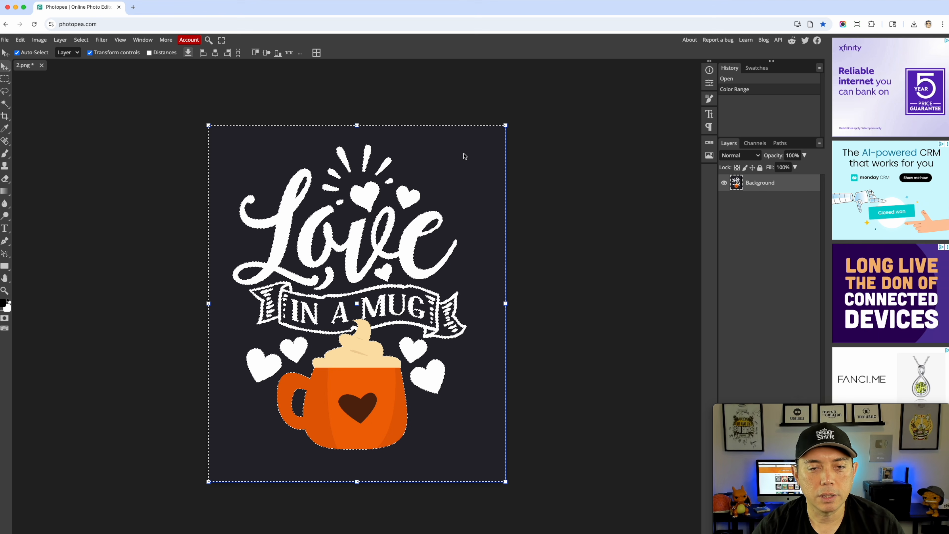
{"action": "key", "text": "Delete"}
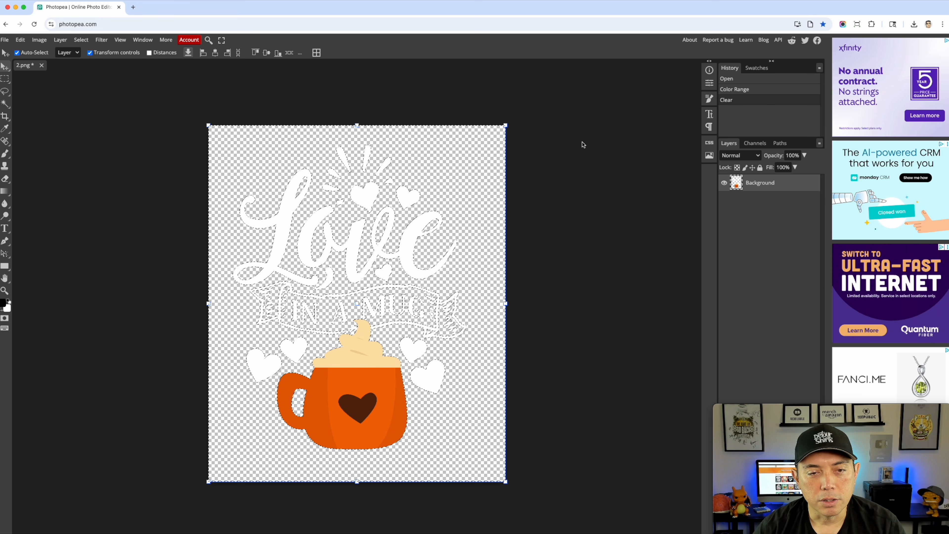
{"action": "key", "text": "ctrl+d"}
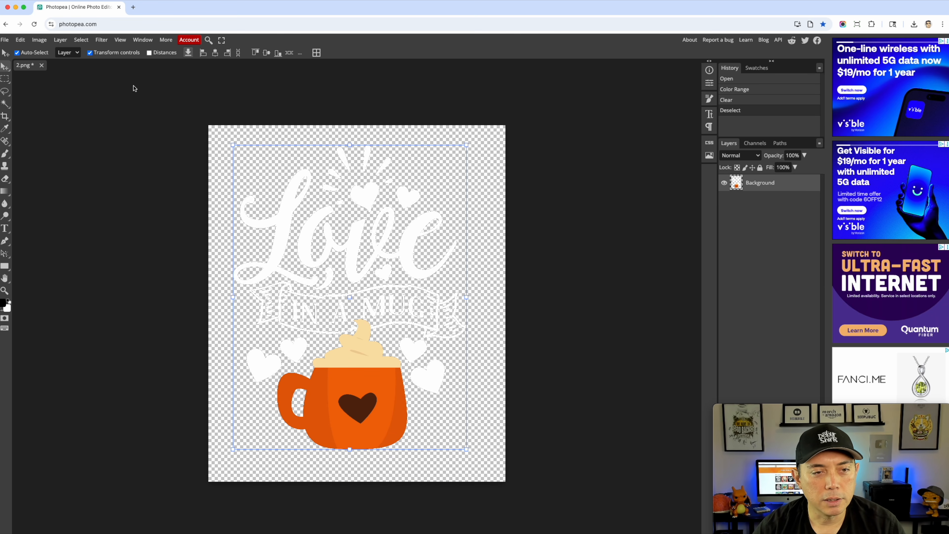
{"action": "left_click", "coordinate": [88, 129]}
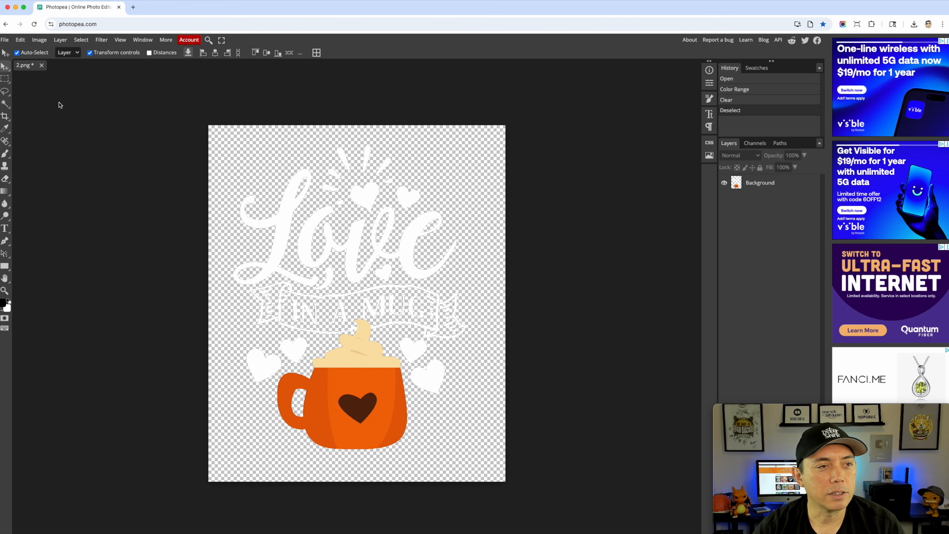
- Export the transparent mug design as a 4500 × 5400 px PNG named Love In A Mug
{"action": "left_click", "coordinate": [5, 40]}
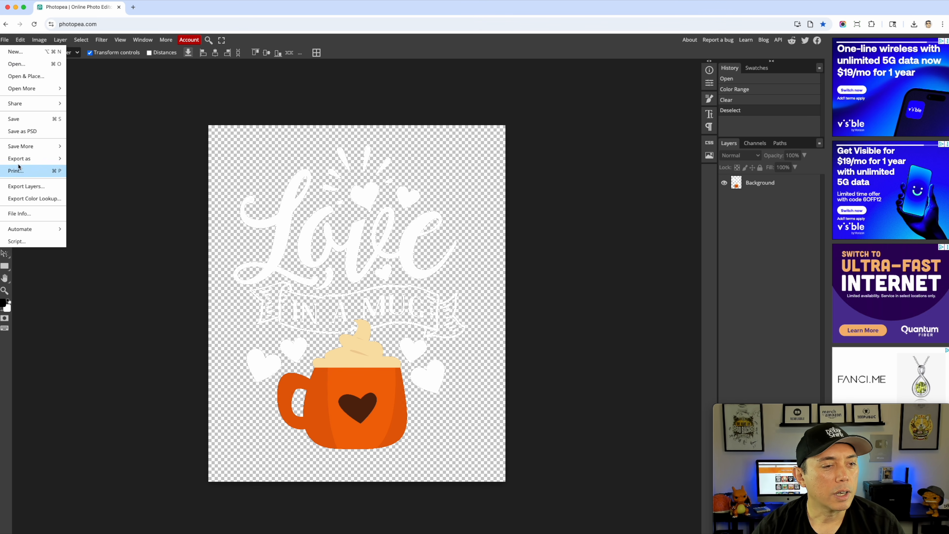
{"action": "mouse_move", "coordinate": [49, 159]}
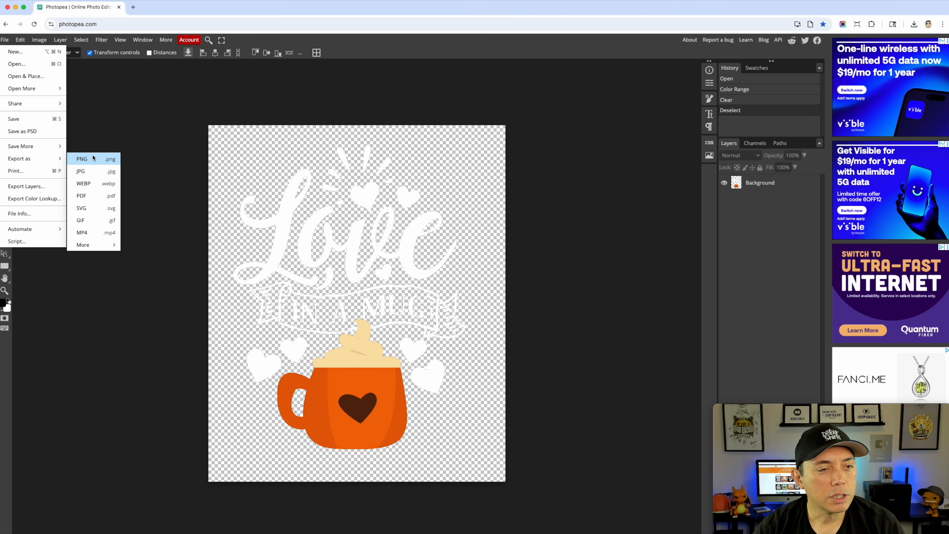
{"action": "left_click", "coordinate": [98, 158]}
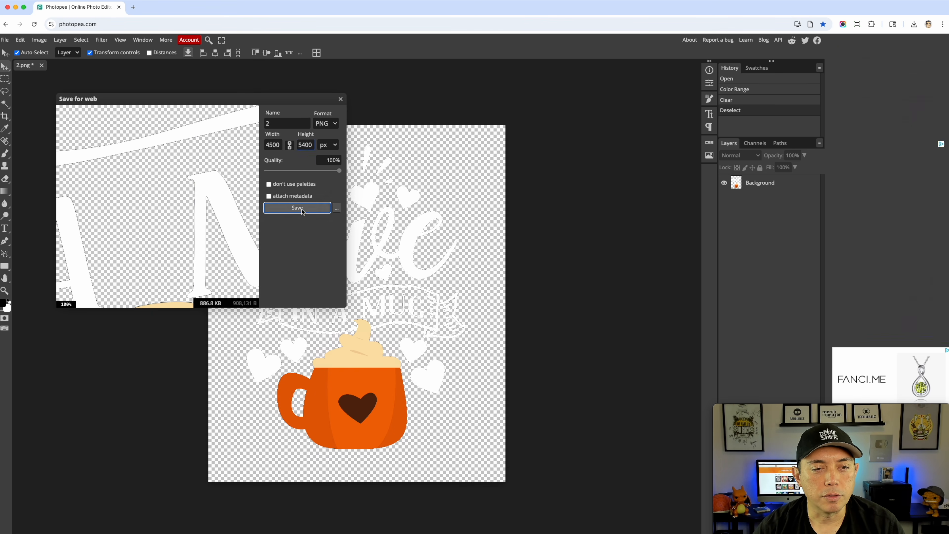
{"action": "double_click", "coordinate": [287, 123]}
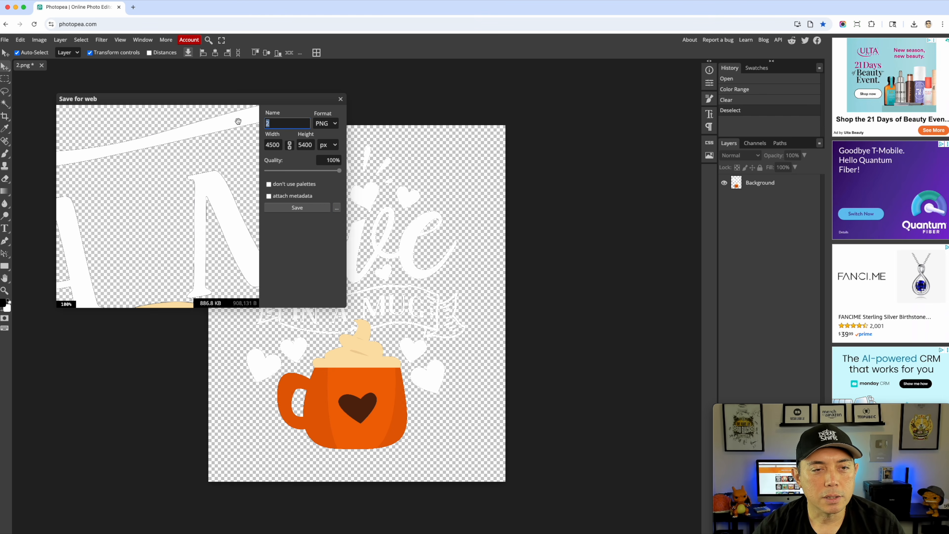
{"action": "type", "text": "PS"}
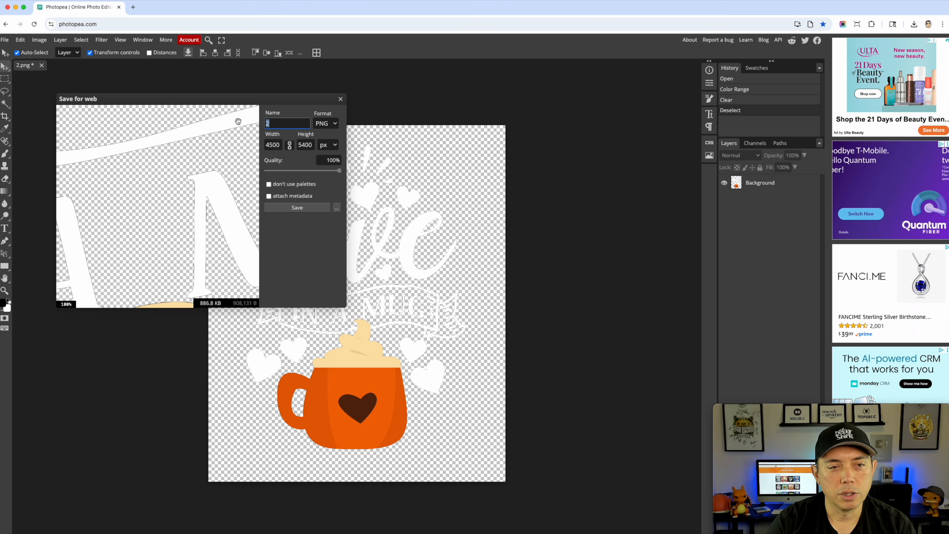
{"action": "type", "text": "L Mug"}
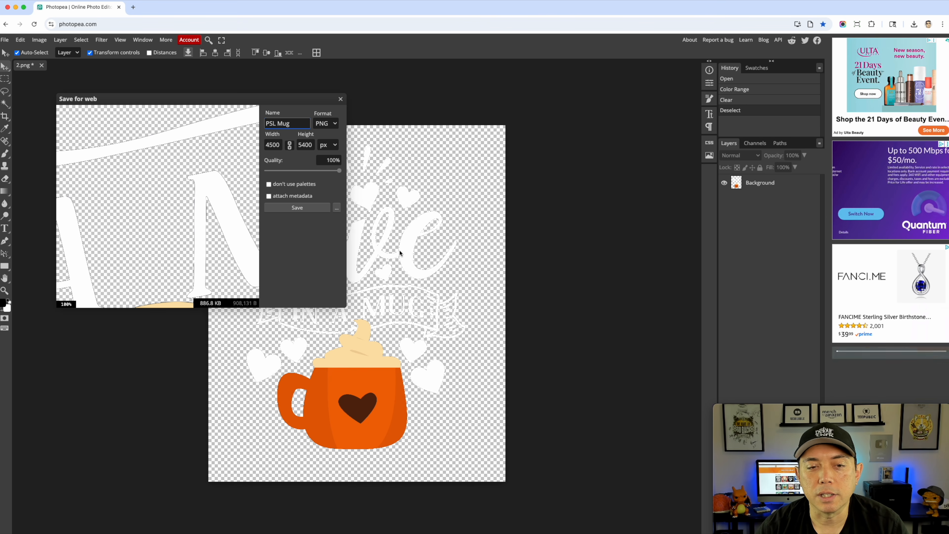
{"action": "key", "text": "super+a"}
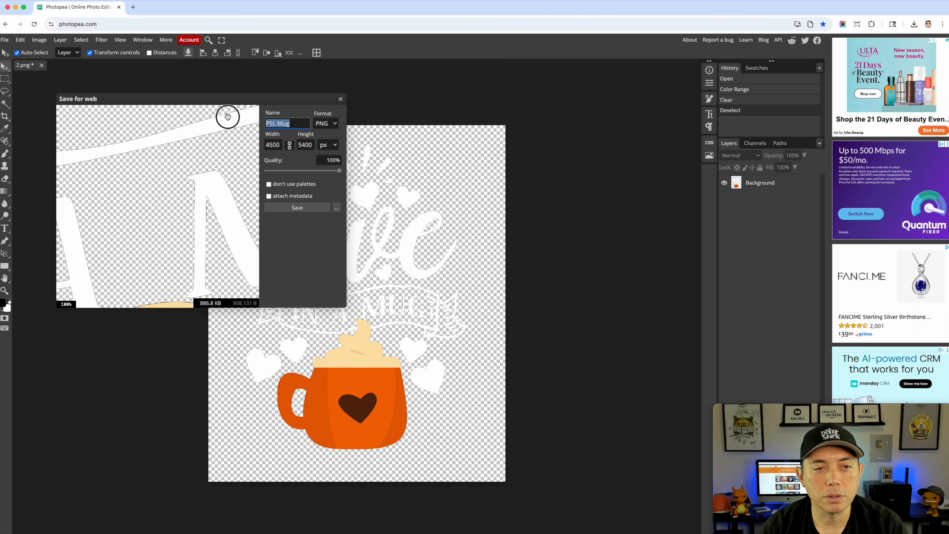
{"action": "type", "text": "Love In A "}
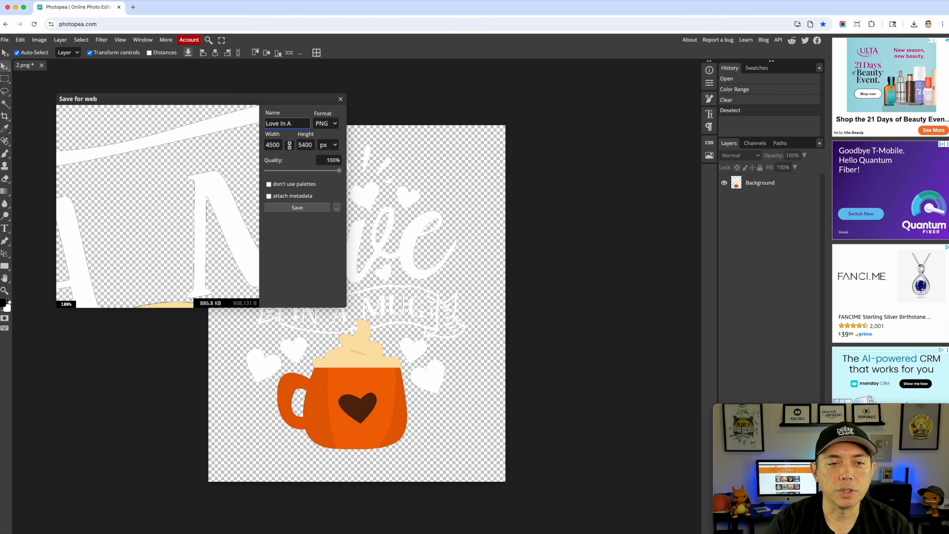
{"action": "type", "text": "Mug"}
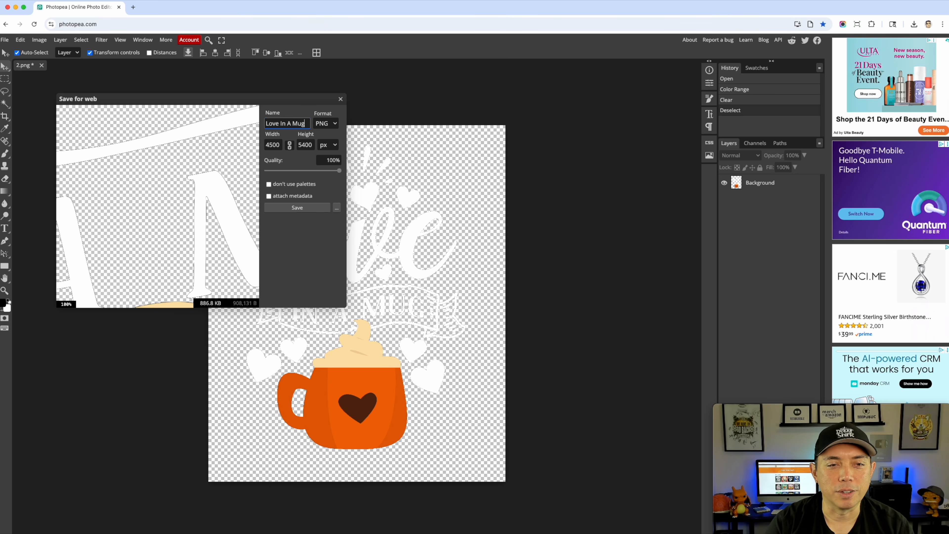
{"action": "left_click", "coordinate": [298, 207]}
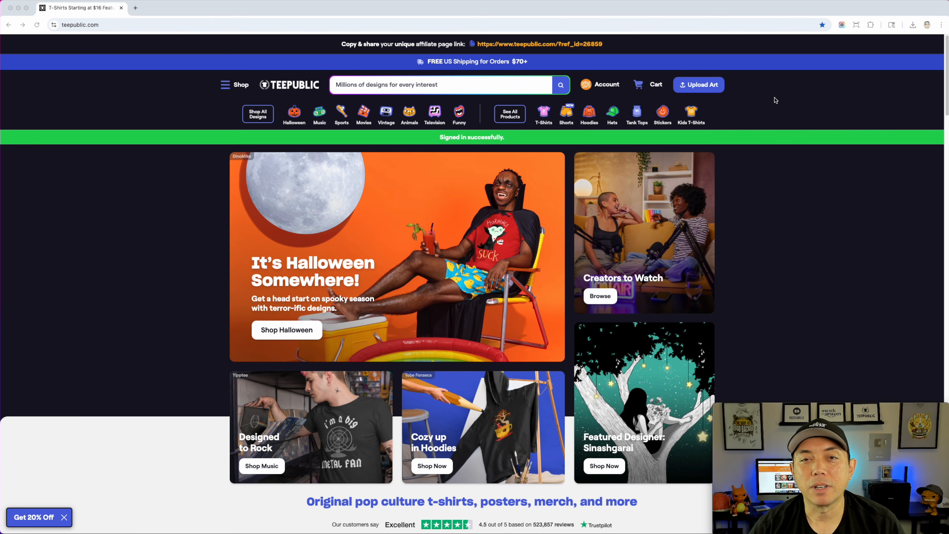
- Switch to TeePublic, start a single-file art upload and add the Sleeping Sloth PNG as the artwork
{"action": "left_click", "coordinate": [703, 90]}
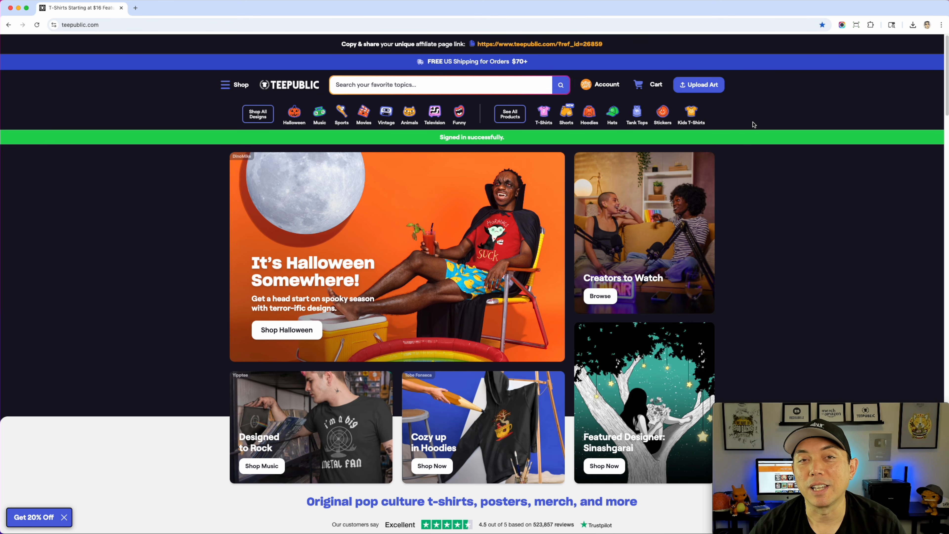
{"action": "left_click", "coordinate": [700, 88]}
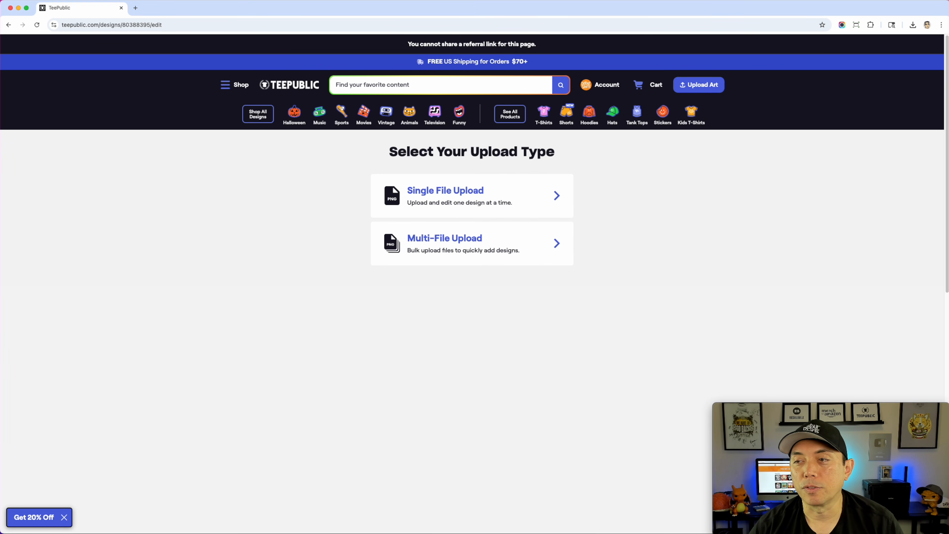
{"action": "left_click", "coordinate": [557, 196]}
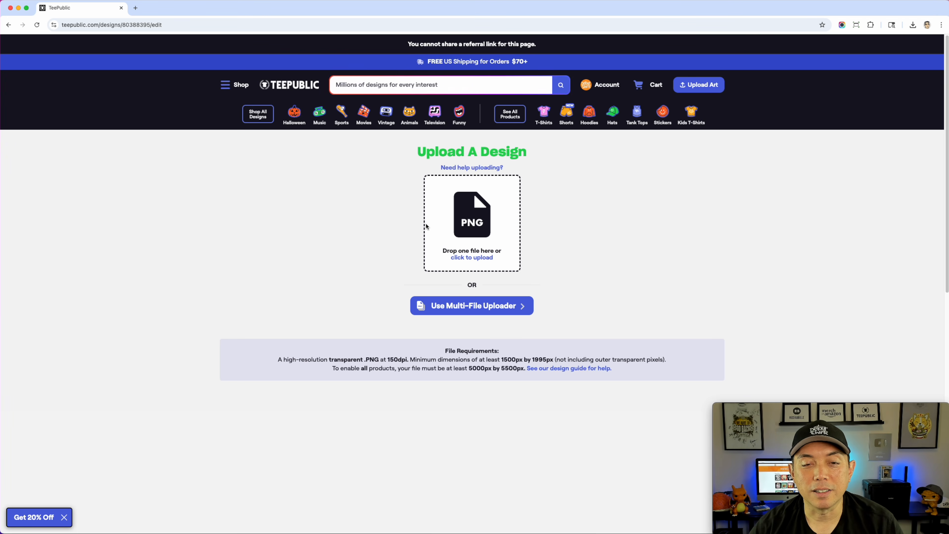
{"action": "left_click_drag", "start_coordinate": [776, 119], "coordinate": [471, 222]}
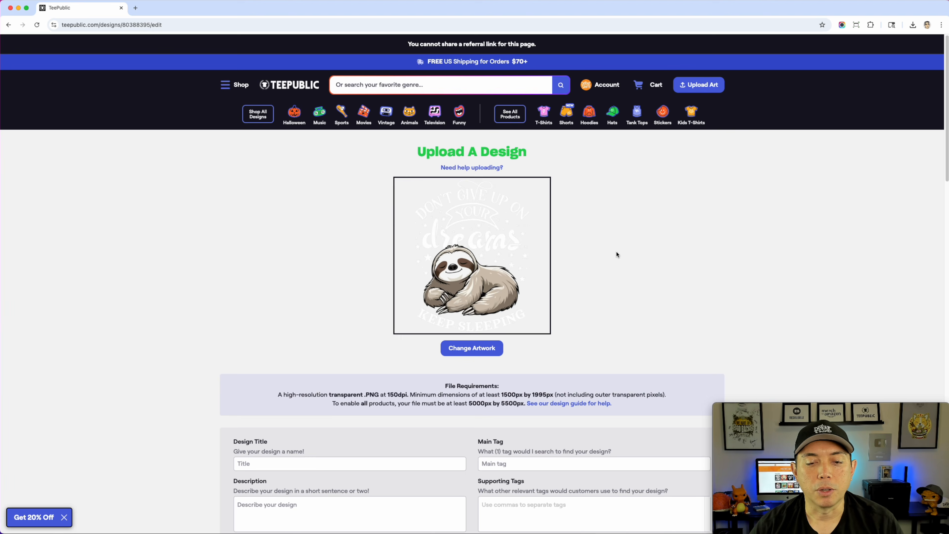
- Enter "Don't Give Up On Your Dreams Sloth" as the design title
{"action": "scroll", "coordinate": [629, 281], "scroll_direction": "down", "scroll_amount": 3}
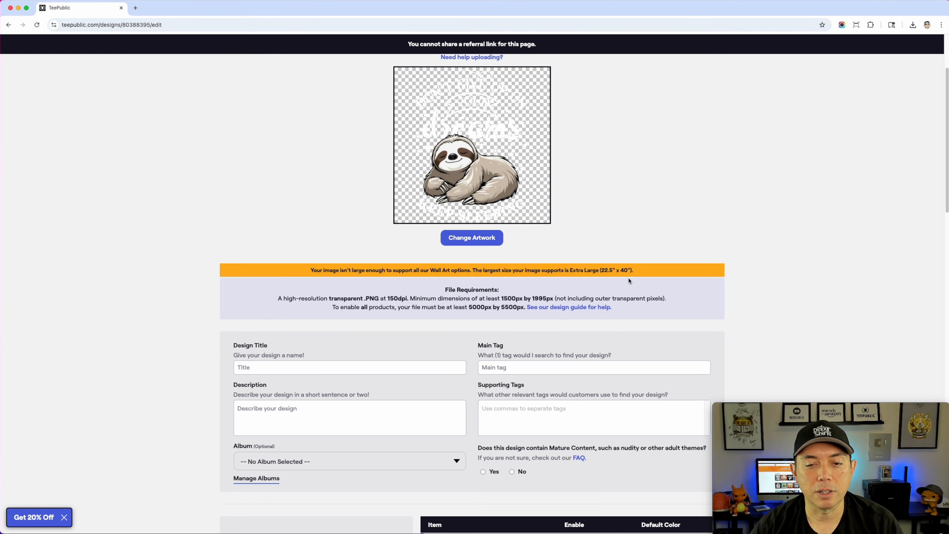
{"action": "scroll", "coordinate": [629, 280], "scroll_direction": "up", "scroll_amount": 3}
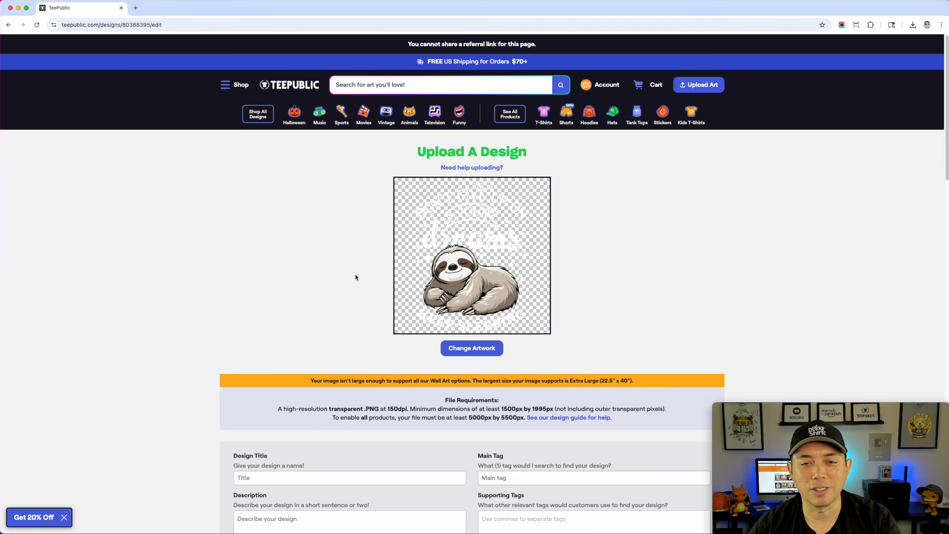
{"action": "scroll", "coordinate": [345, 365], "scroll_direction": "down", "scroll_amount": 4}
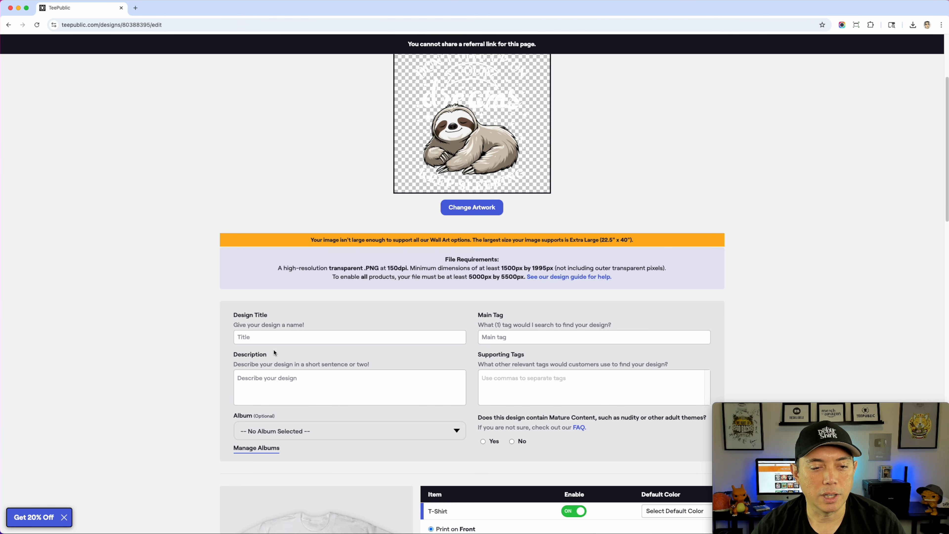
{"action": "scroll", "coordinate": [280, 342], "scroll_direction": "down", "scroll_amount": 1}
{"action": "scroll", "coordinate": [273, 329], "scroll_direction": "up", "scroll_amount": 1}
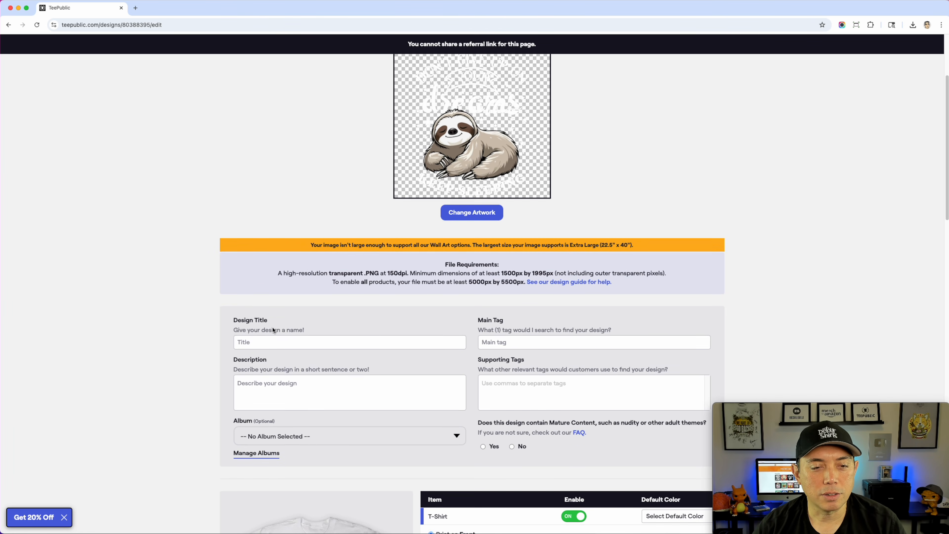
{"action": "scroll", "coordinate": [273, 329], "scroll_direction": "up", "scroll_amount": 1}
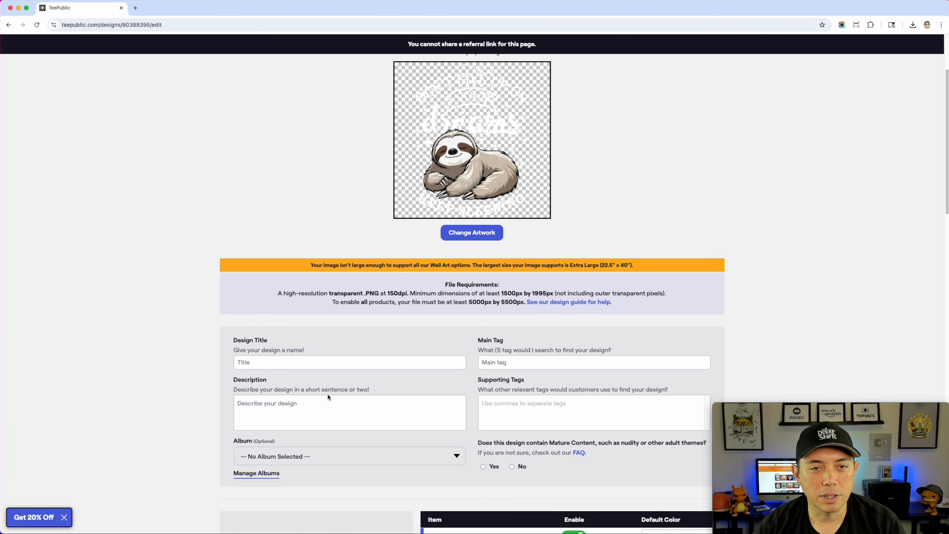
{"action": "left_click", "coordinate": [261, 364]}
{"action": "type", "text": "D"}
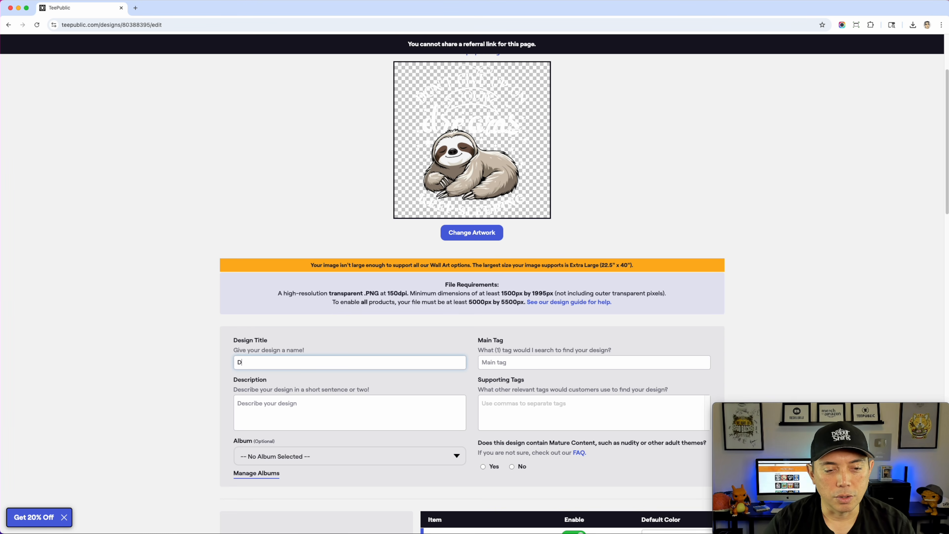
{"action": "type", "text": "on't Give Up On Your Dreams"}
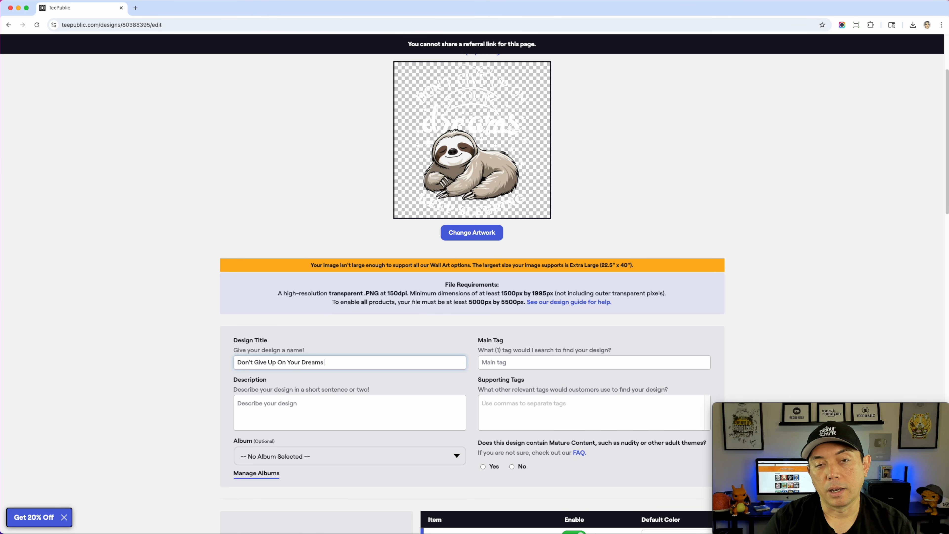
{"action": "type", "text": " Sloth"}
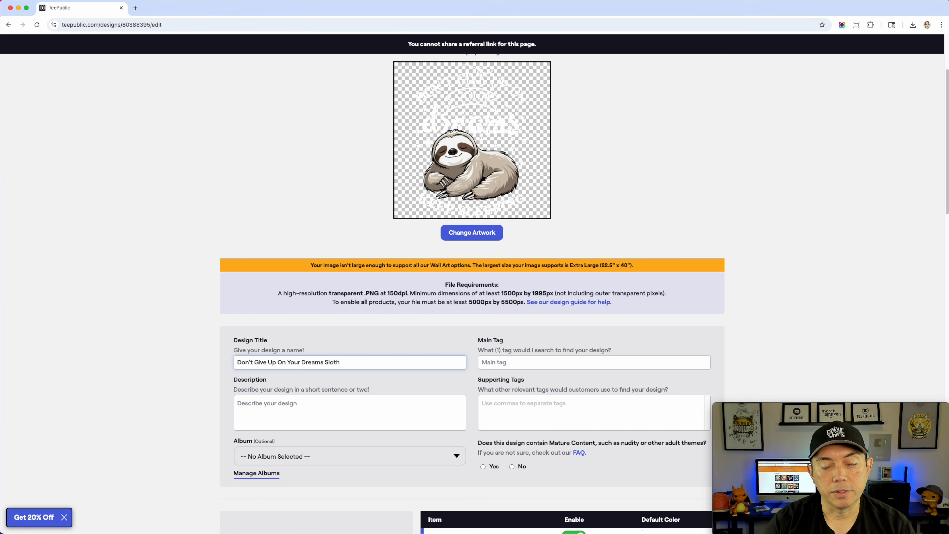
- Enter the description "A cute sleeping sloth that says don't give up on your dreams keep sleeping."
{"action": "left_click", "coordinate": [273, 407]}
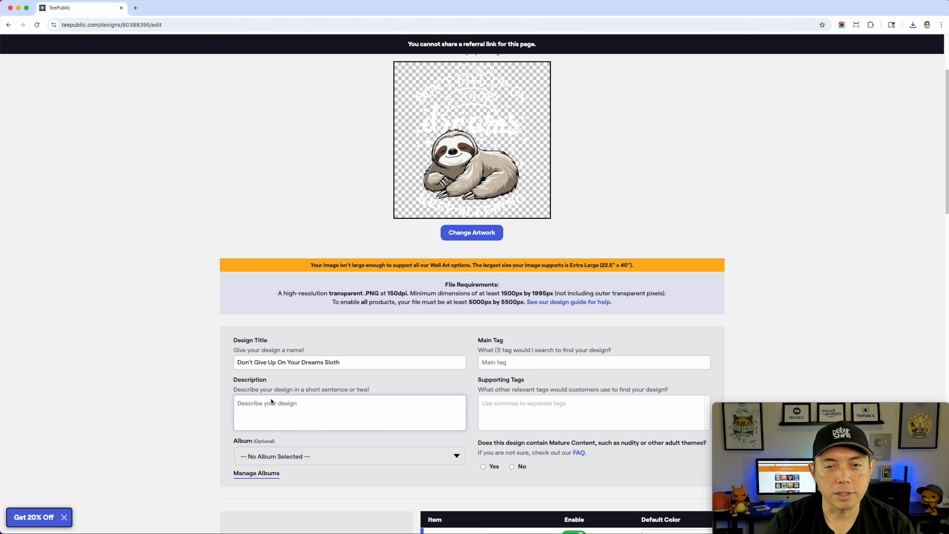
{"action": "type", "text": "A cute sleeping sloth that says don't give up on your dreams. Keep sleeping."}
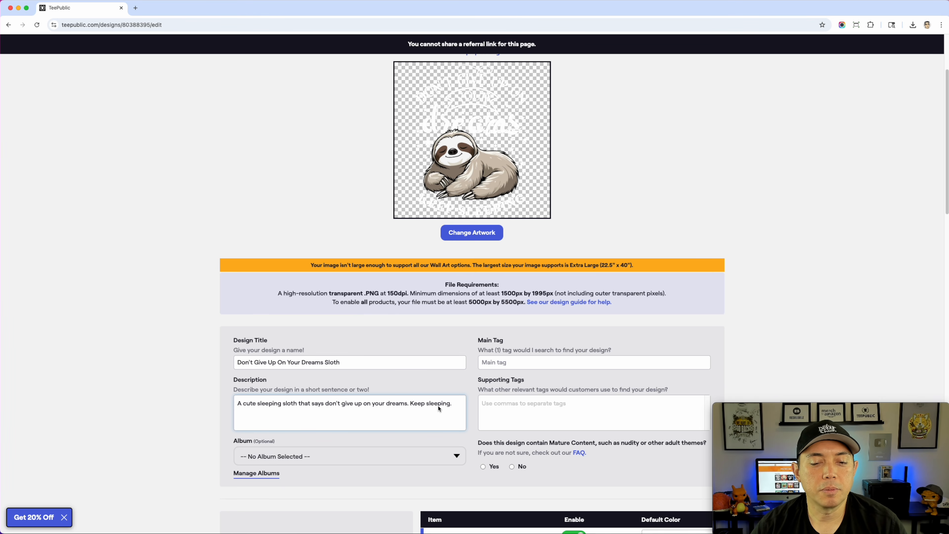
{"action": "left_click", "coordinate": [412, 404]}
{"action": "key", "text": "BackSpace"}
{"action": "key", "text": "BackSpace"}
{"action": "key", "text": "BackSpace"}
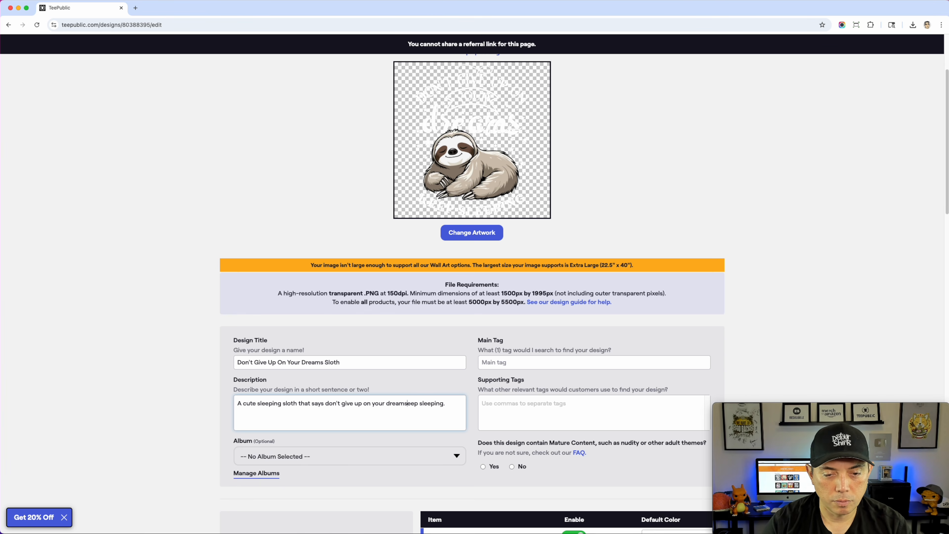
{"action": "type", "text": "k"}
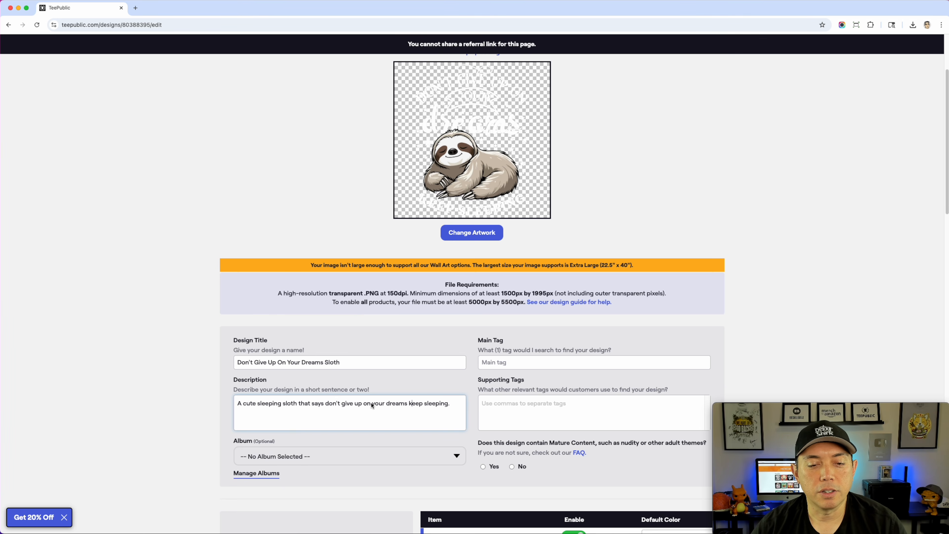
- Set the design's main tag to "keep sleeping"
{"action": "left_click", "coordinate": [509, 363]}
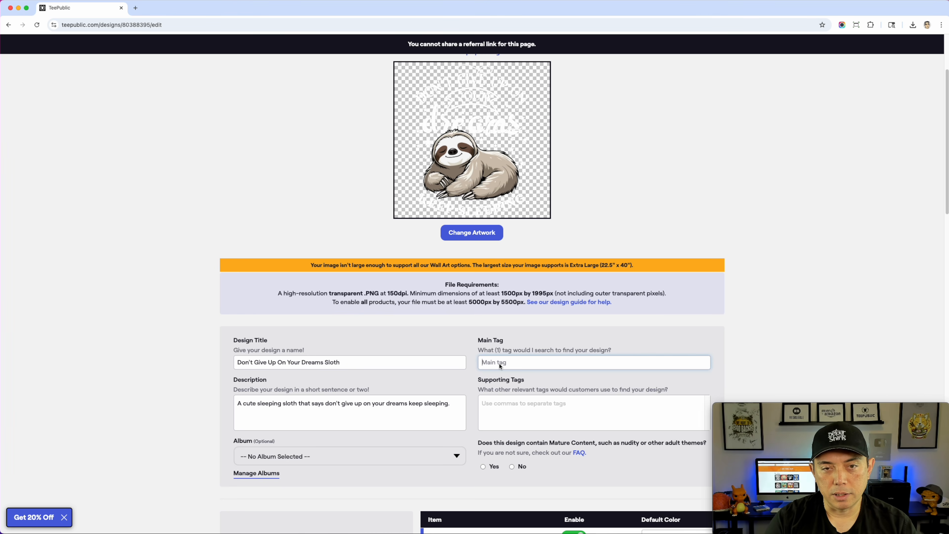
{"action": "type", "text": "Don't "}
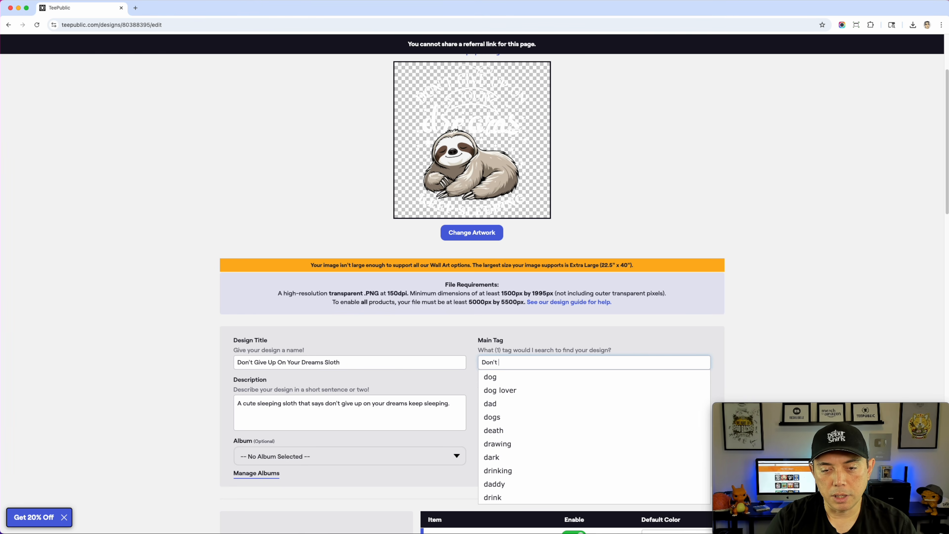
{"action": "type", "text": "give up"}
{"action": "key", "text": "BackSpace"}
{"action": "key", "text": "BackSpace"}
{"action": "key", "text": "super+a"}
{"action": "type", "text": "keep sleep"}
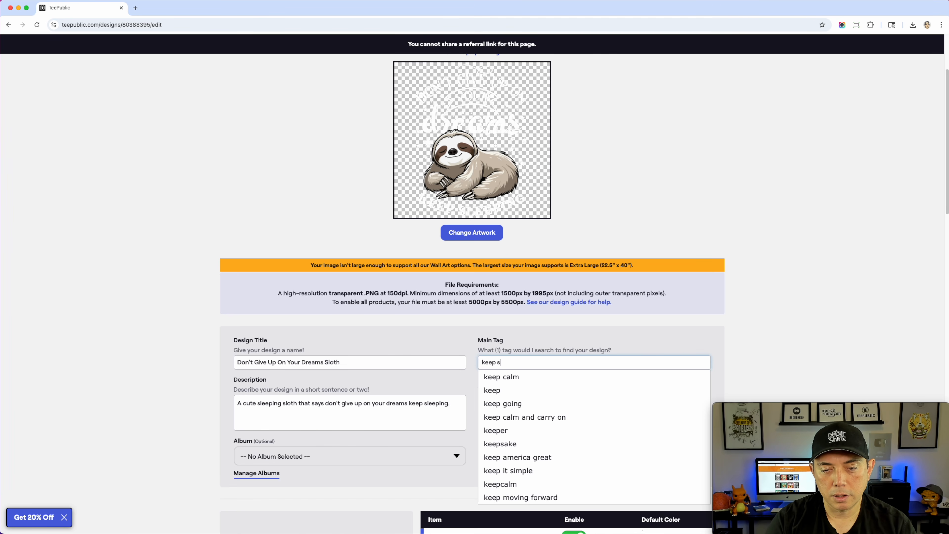
{"action": "key", "text": "Down"}
{"action": "key", "text": "Return"}
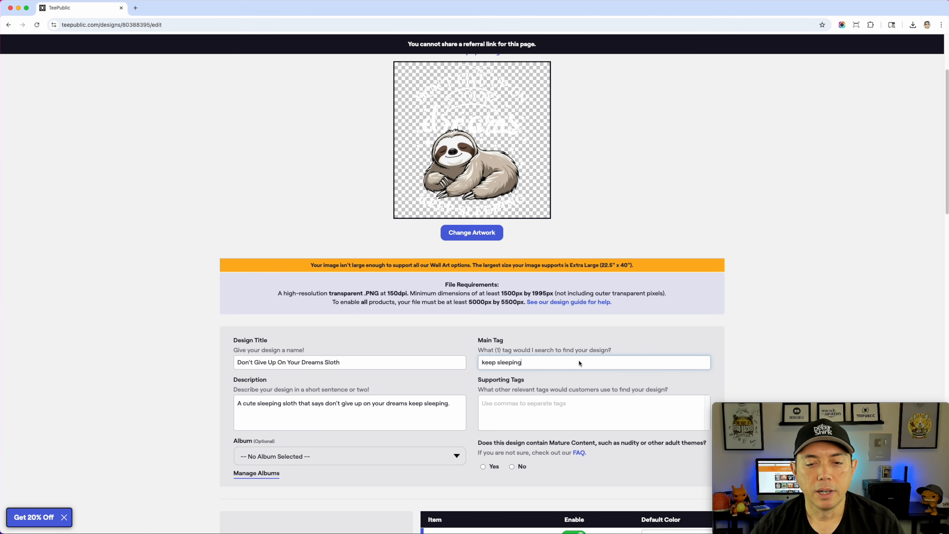
- Add "funny", "humor" and "dreams" from the suggestions as the design's supporting tags
{"action": "scroll", "coordinate": [570, 372], "scroll_direction": "down", "scroll_amount": 1}
{"action": "scroll", "coordinate": [524, 368], "scroll_direction": "down", "scroll_amount": 2}
{"action": "left_click", "coordinate": [513, 358]}
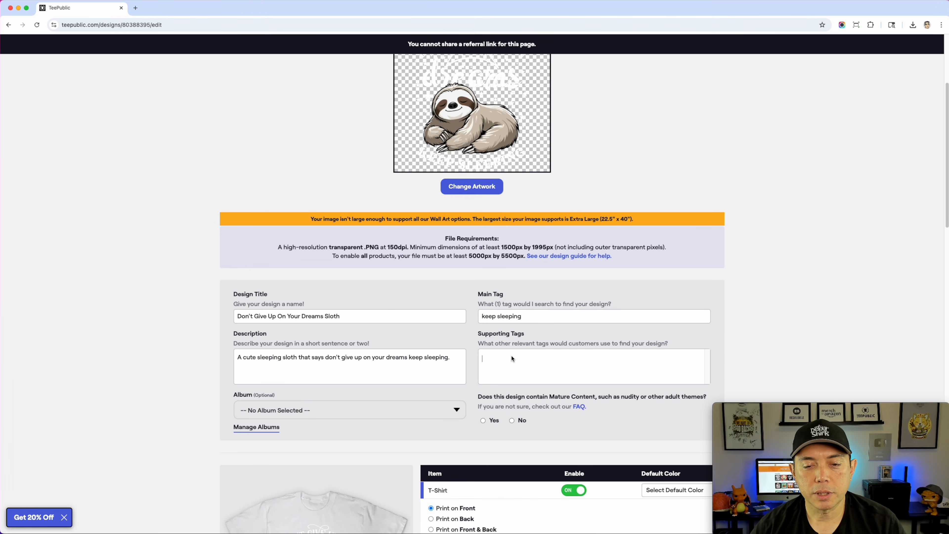
{"action": "scroll", "coordinate": [524, 363], "scroll_direction": "down", "scroll_amount": 2}
{"action": "scroll", "coordinate": [527, 365], "scroll_direction": "down", "scroll_amount": 3}
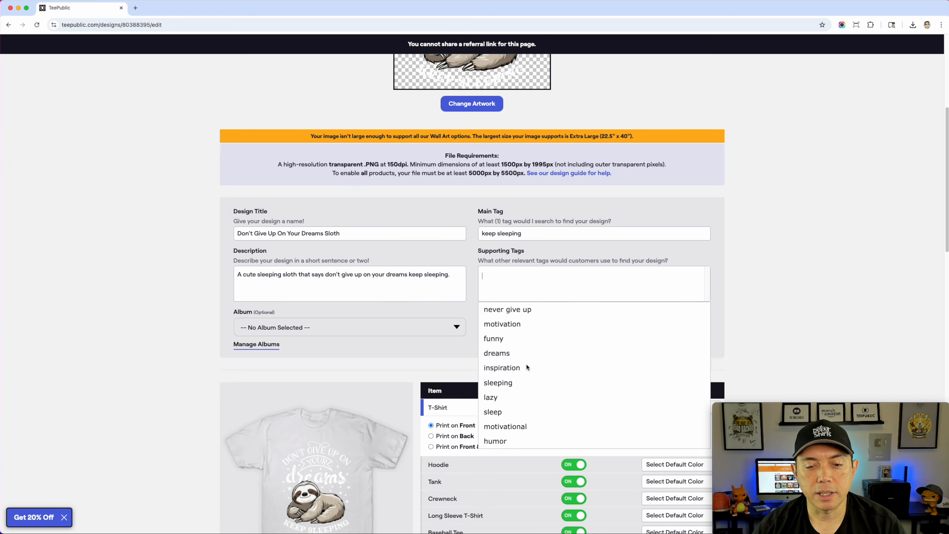
{"action": "left_click", "coordinate": [497, 339]}
{"action": "left_click", "coordinate": [520, 286]}
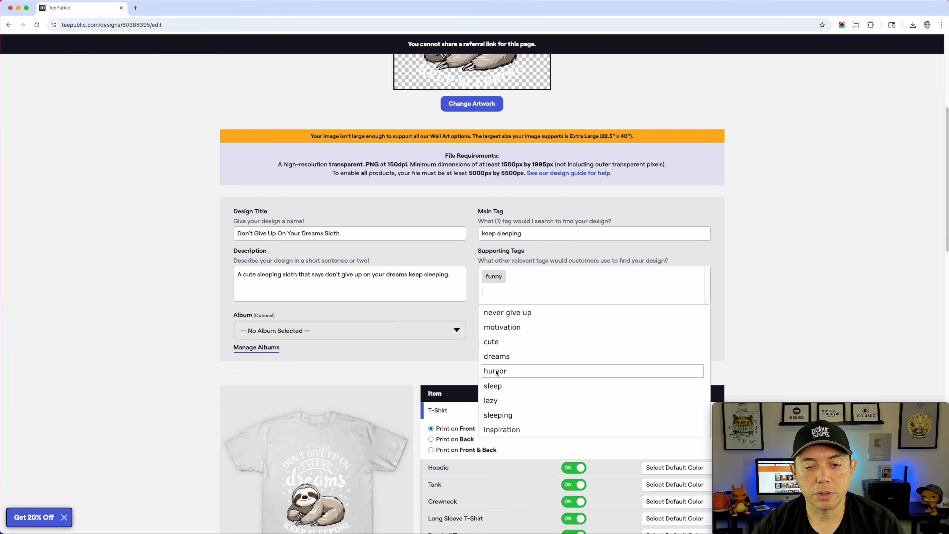
{"action": "left_click", "coordinate": [496, 371]}
{"action": "left_click", "coordinate": [509, 296]}
{"action": "left_click", "coordinate": [497, 354]}
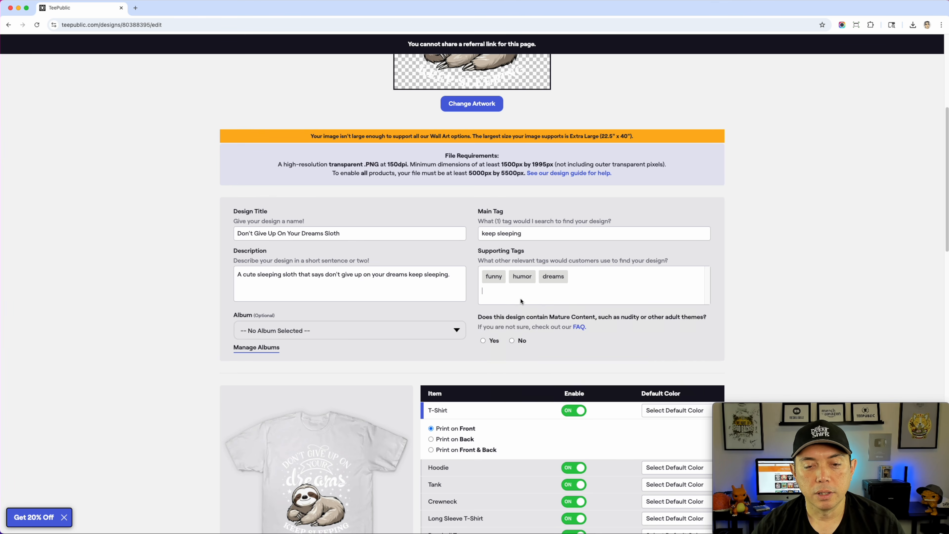
- Add the supporting tags sloth, sloth lover, never give up, motivation, dream and lazy, and declare that the design contains no mature content
{"action": "left_click", "coordinate": [505, 298]}
{"action": "type", "text": "sloth"}
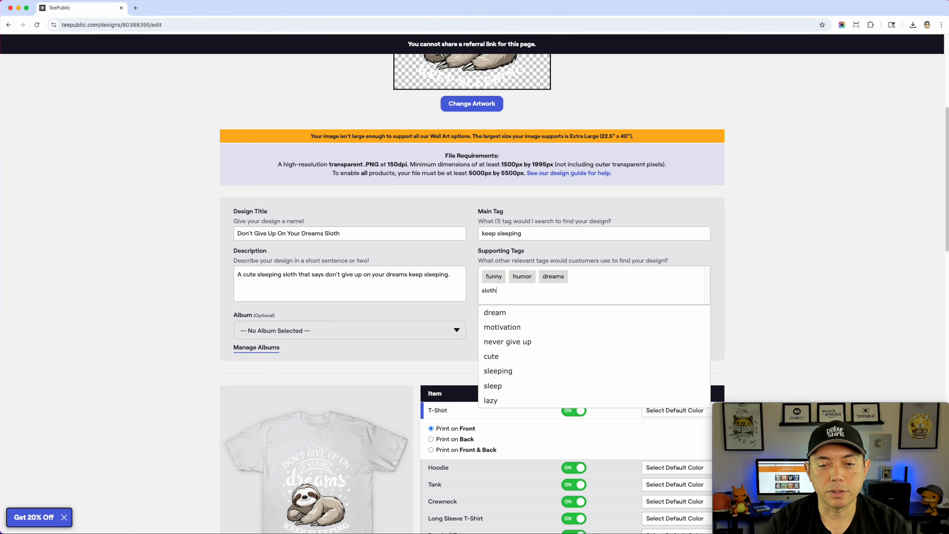
{"action": "key", "text": "Return"}
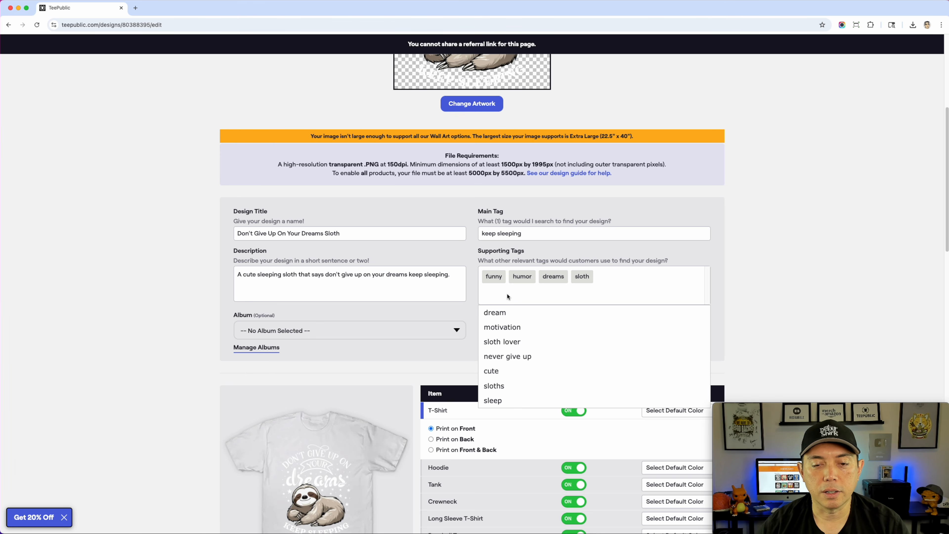
{"action": "left_click", "coordinate": [501, 342]}
{"action": "left_click", "coordinate": [560, 299]}
{"action": "left_click", "coordinate": [524, 342]}
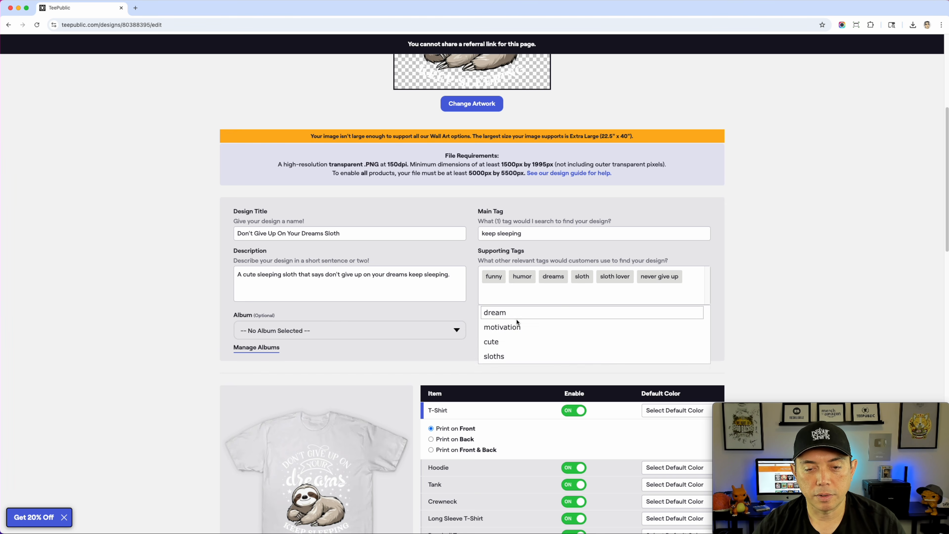
{"action": "left_click", "coordinate": [516, 327]}
{"action": "left_click", "coordinate": [504, 328]}
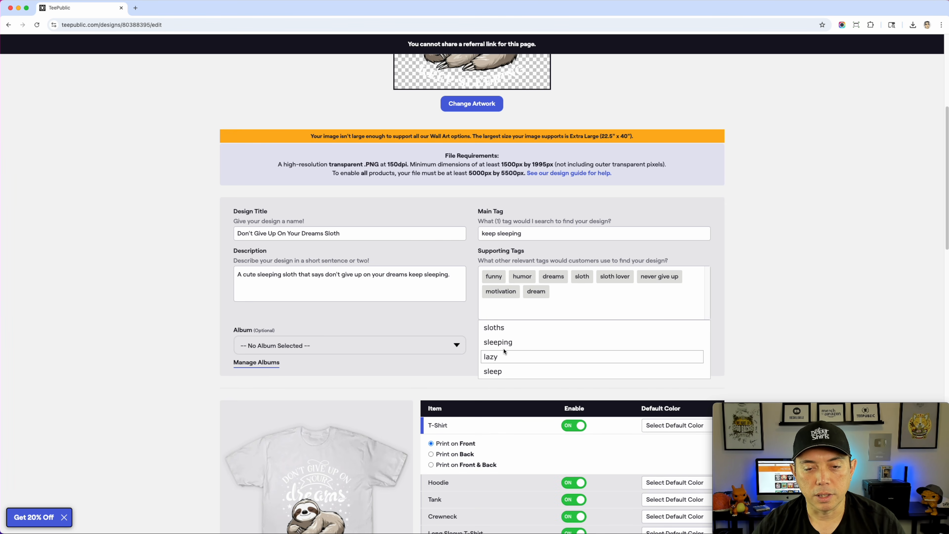
{"action": "left_click", "coordinate": [495, 357]}
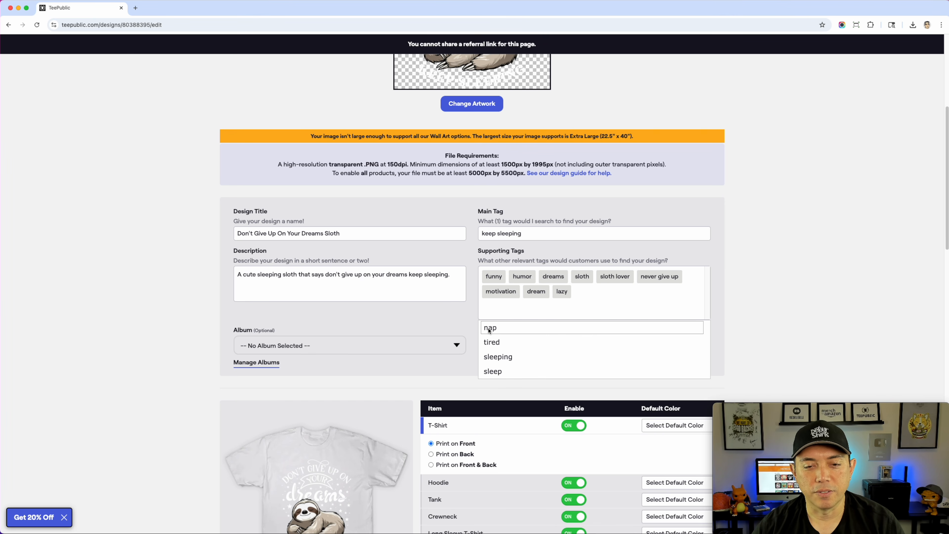
{"action": "left_click", "coordinate": [718, 283]}
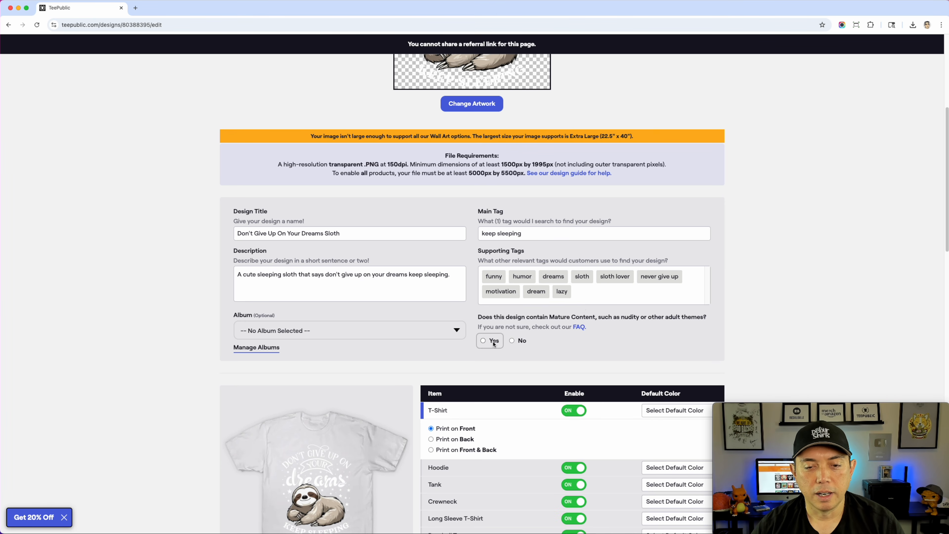
{"action": "left_click", "coordinate": [512, 341]}
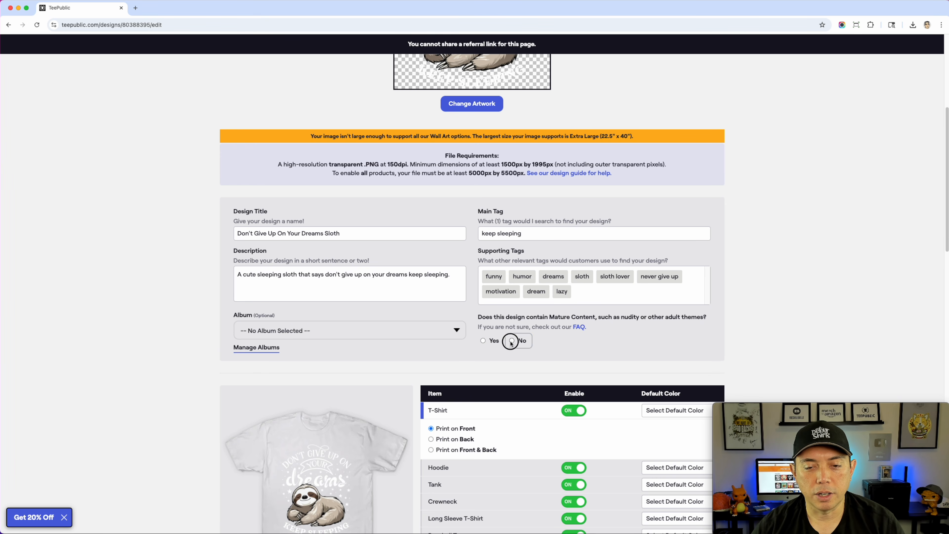
- Set the default color of the T-shirt to Asphalt
{"action": "scroll", "coordinate": [723, 293], "scroll_direction": "down", "scroll_amount": 5}
{"action": "scroll", "coordinate": [754, 310], "scroll_direction": "down", "scroll_amount": 1}
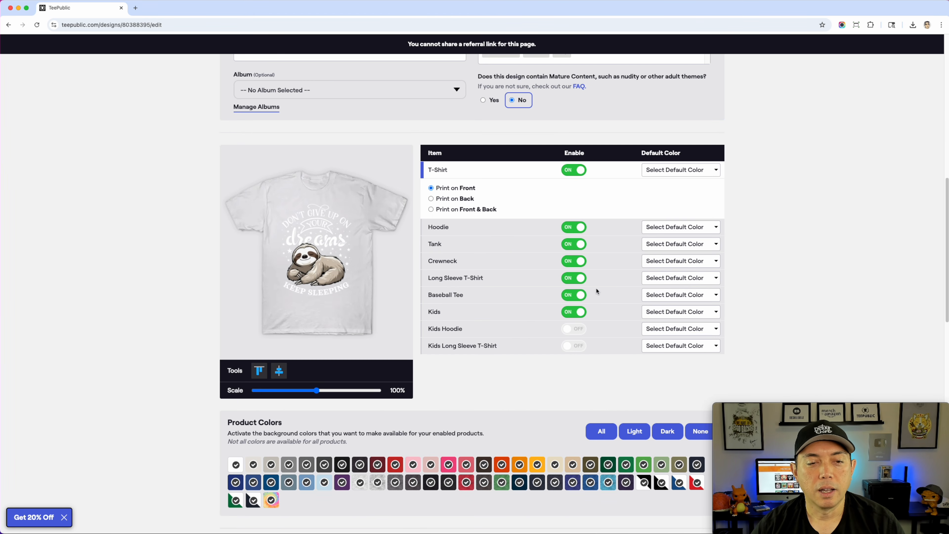
{"action": "left_click", "coordinate": [716, 171]}
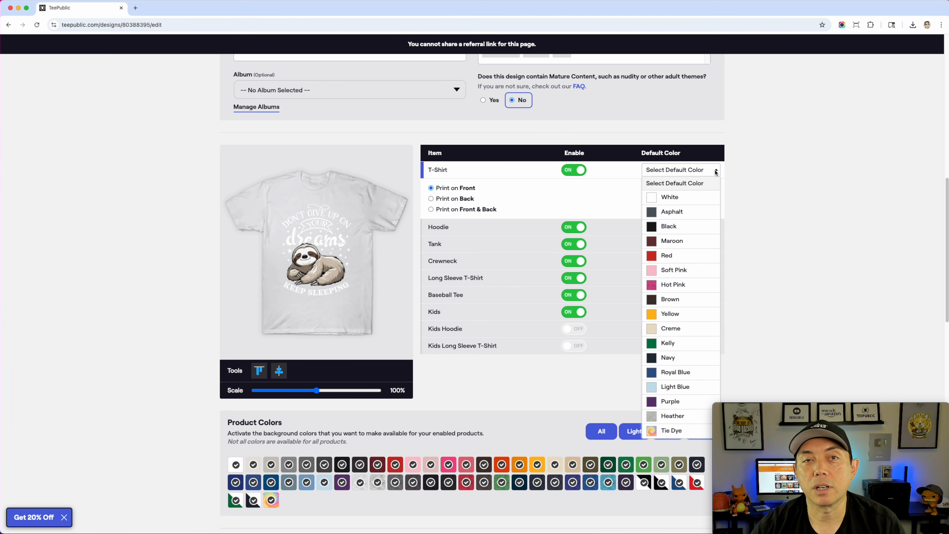
{"action": "left_click", "coordinate": [668, 212]}
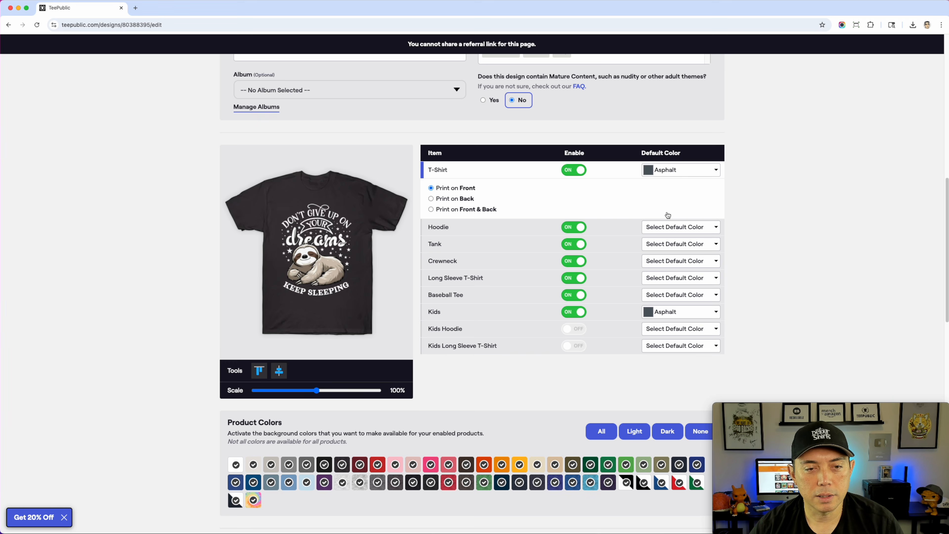
- Change the T-shirt's default color to Black
{"action": "left_click", "coordinate": [689, 174]}
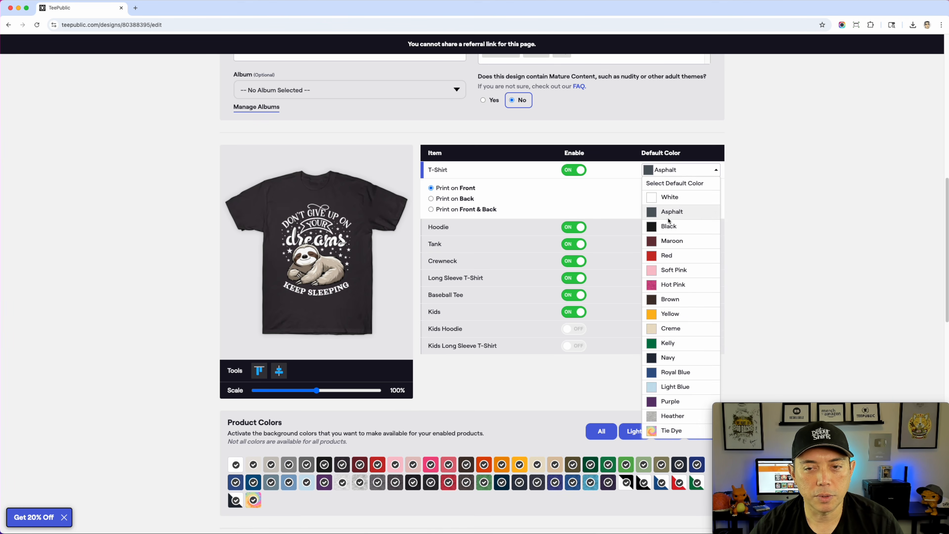
{"action": "left_click", "coordinate": [669, 222]}
{"action": "left_click", "coordinate": [677, 171]}
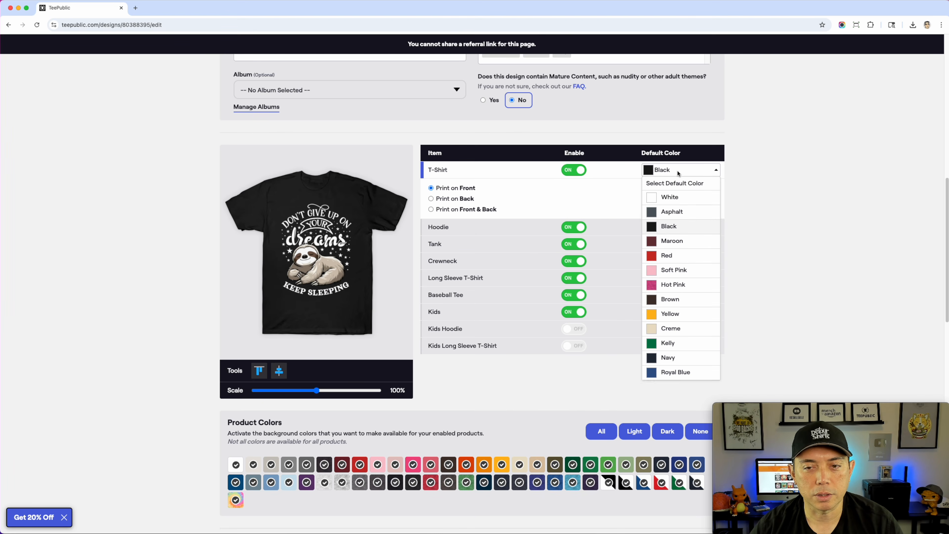
{"action": "left_click", "coordinate": [772, 250]}
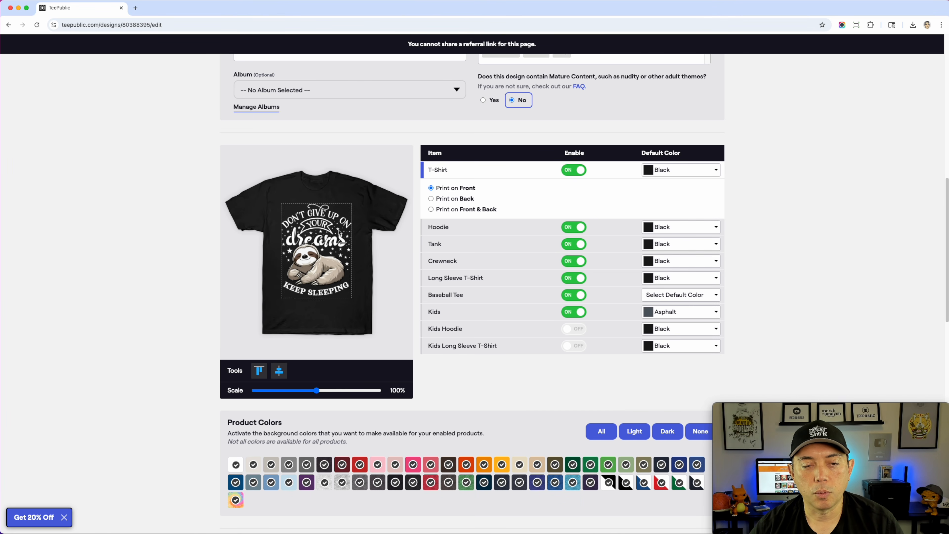
- Set the Baseball Tee's default color to Black/White
{"action": "scroll", "coordinate": [690, 238], "scroll_direction": "down", "scroll_amount": 1}
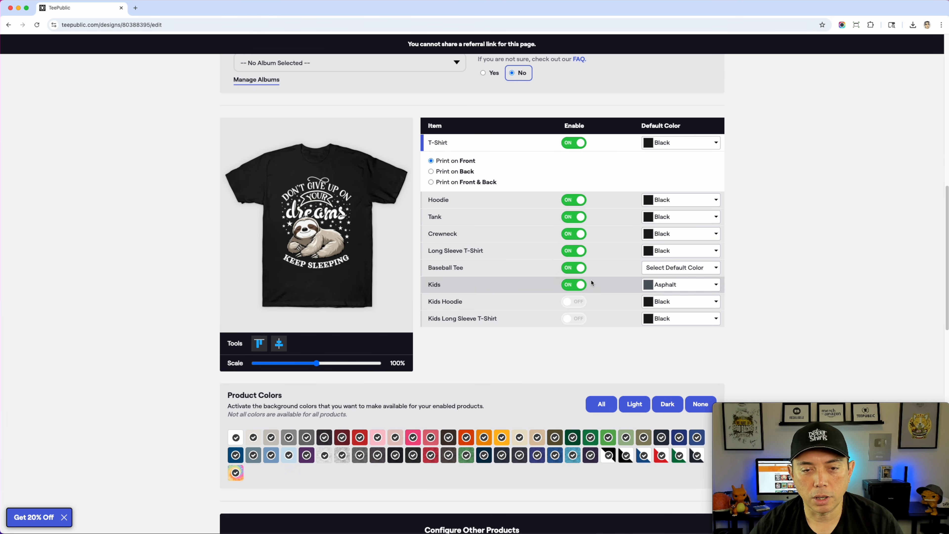
{"action": "left_click", "coordinate": [683, 268]}
{"action": "left_click", "coordinate": [675, 295]}
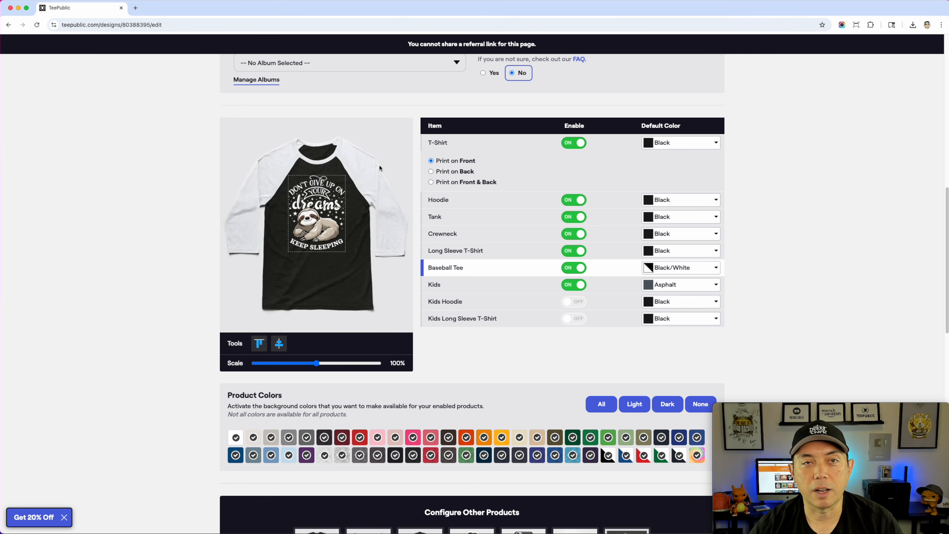
- Limit the product colors to the dark set, plus the hot pink, faded red and muted medium blue swatches
{"action": "scroll", "coordinate": [776, 332], "scroll_direction": "down", "scroll_amount": 3}
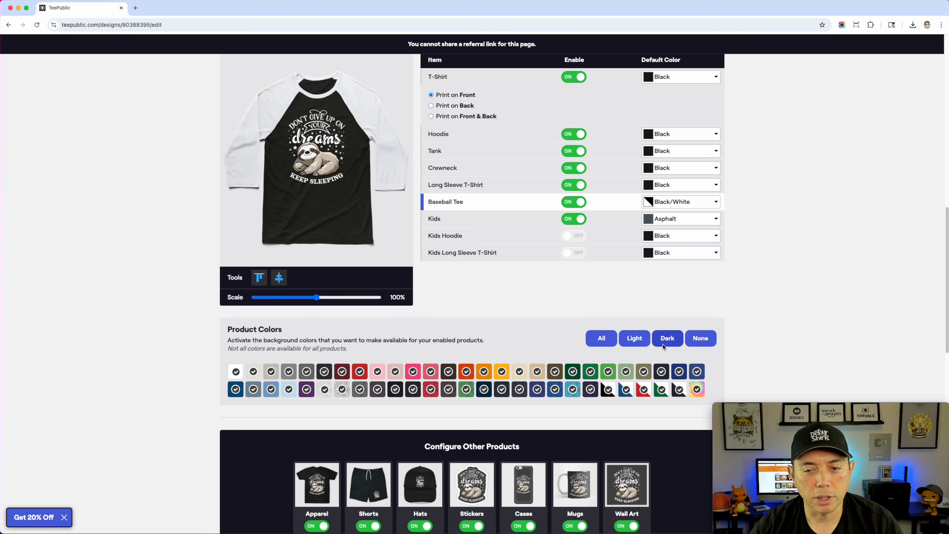
{"action": "left_click", "coordinate": [667, 338]}
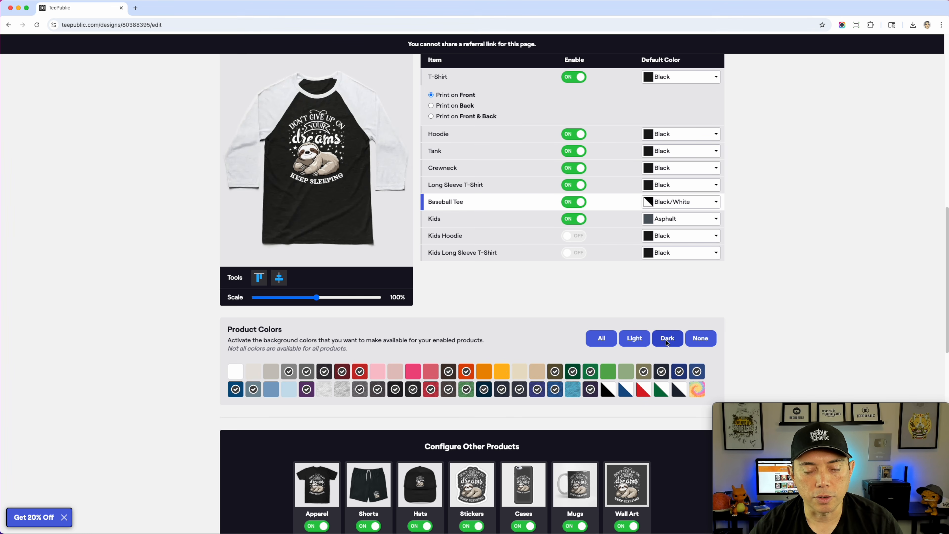
{"action": "left_click", "coordinate": [411, 373]}
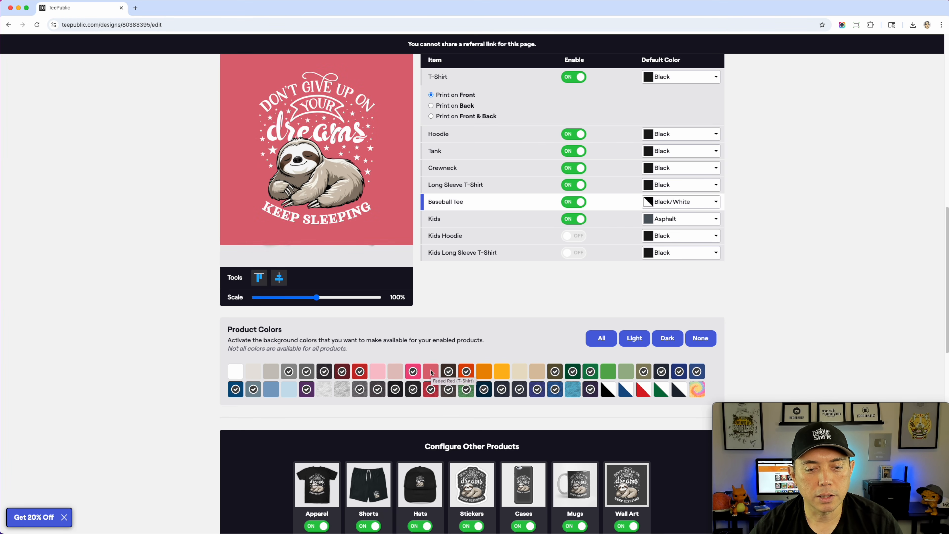
{"action": "left_click", "coordinate": [432, 372]}
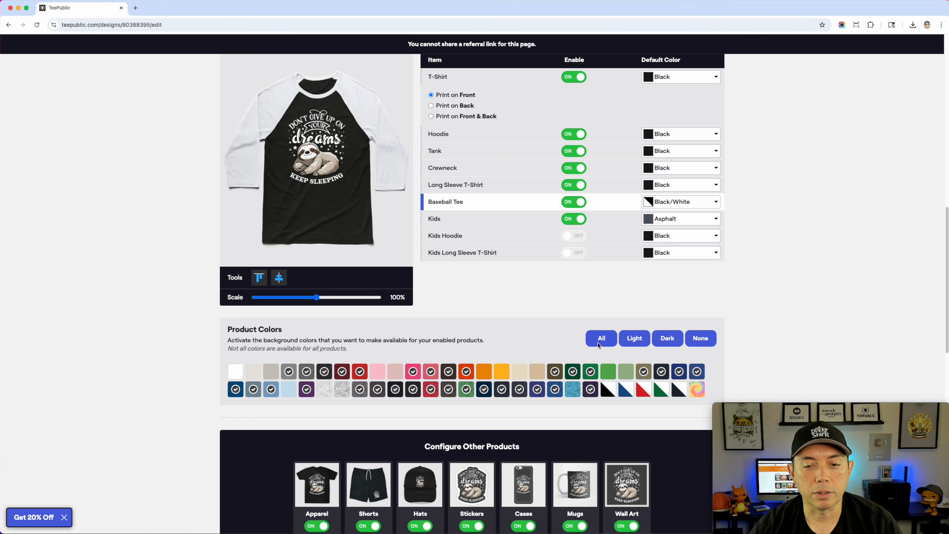
- Open the Pillows product for editing and set its design scale to 74%
{"action": "scroll", "coordinate": [598, 345], "scroll_direction": "down", "scroll_amount": 6}
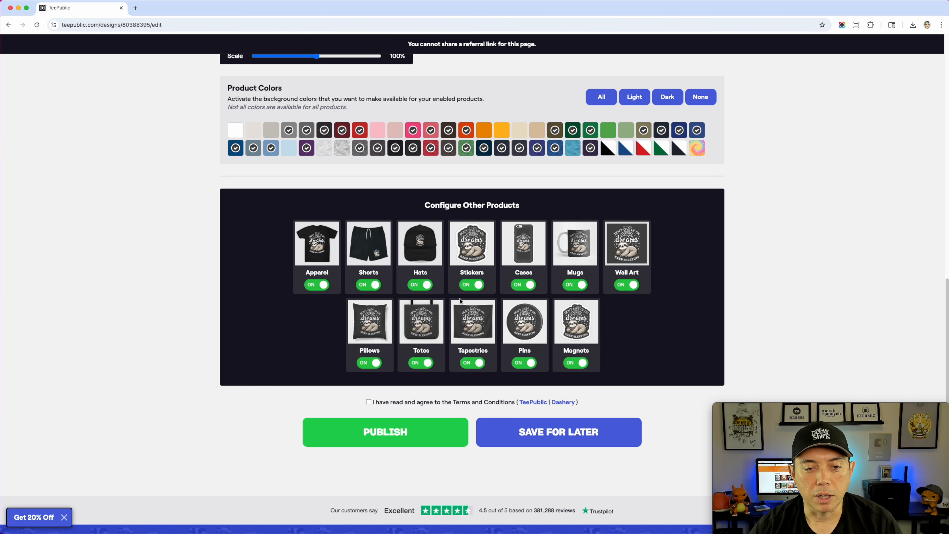
{"action": "left_click", "coordinate": [370, 321]}
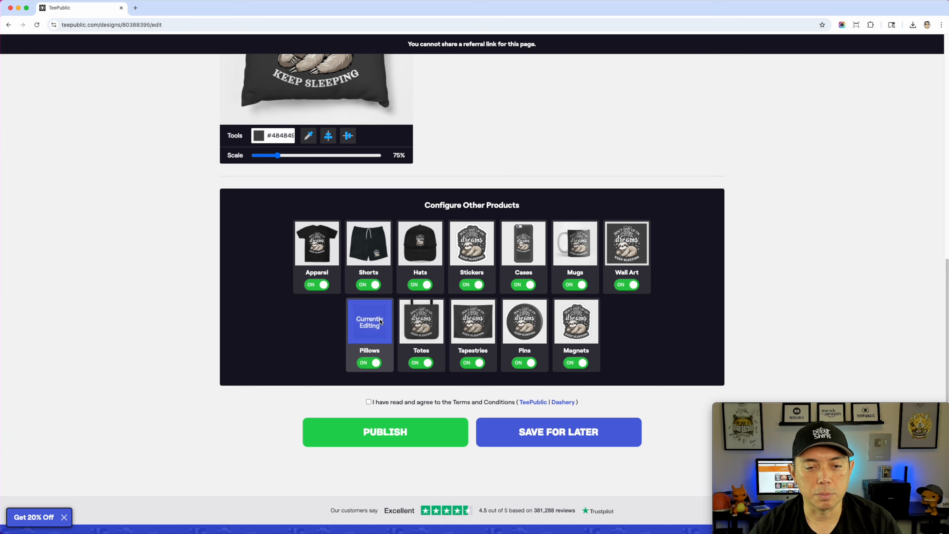
{"action": "scroll", "coordinate": [396, 227], "scroll_direction": "up", "scroll_amount": 4}
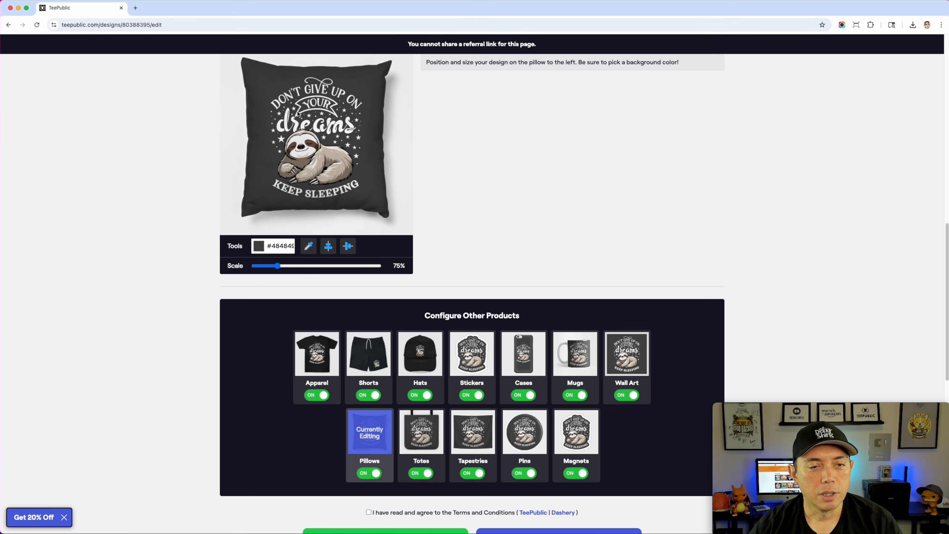
{"action": "left_click_drag", "start_coordinate": [277, 266], "coordinate": [275, 266]}
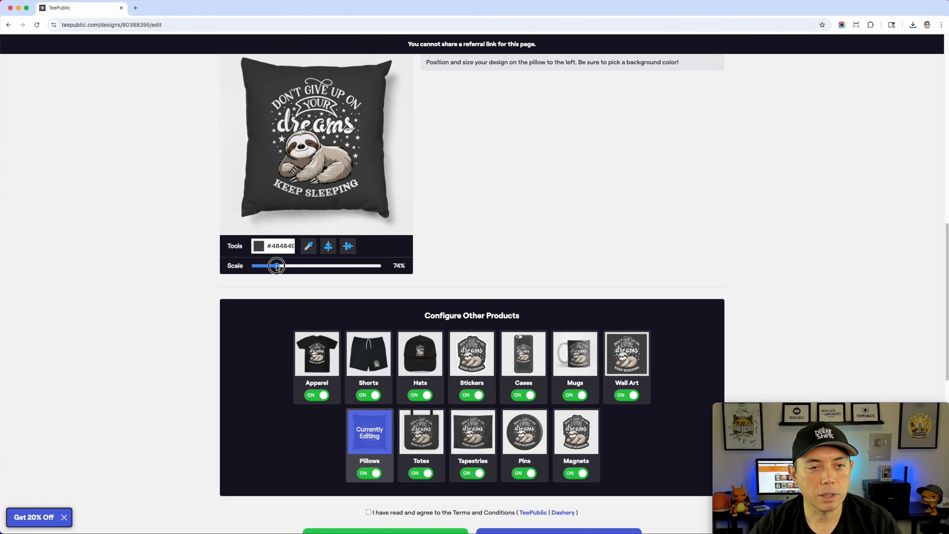
- Return to the Apparel settings and preview the design on the T-shirt
{"action": "left_click", "coordinate": [321, 351]}
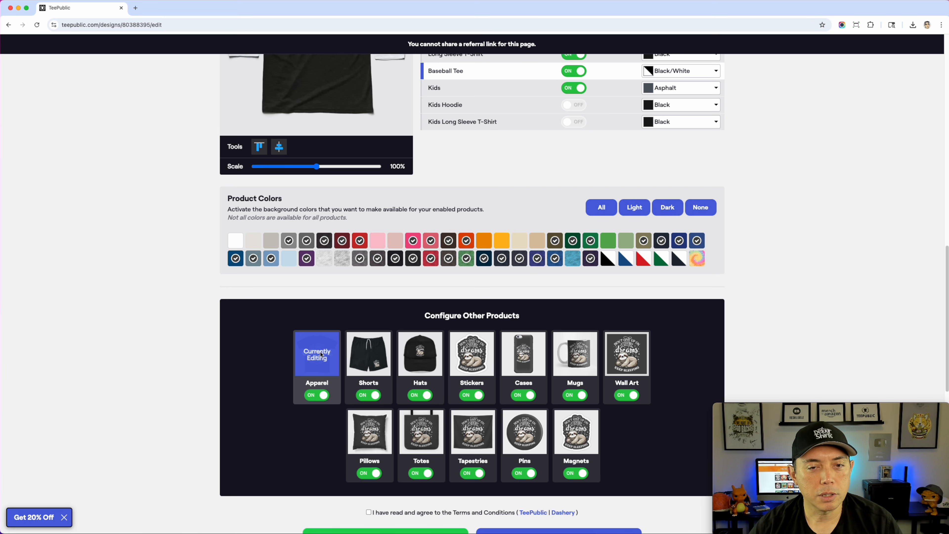
{"action": "scroll", "coordinate": [477, 300], "scroll_direction": "up", "scroll_amount": 4}
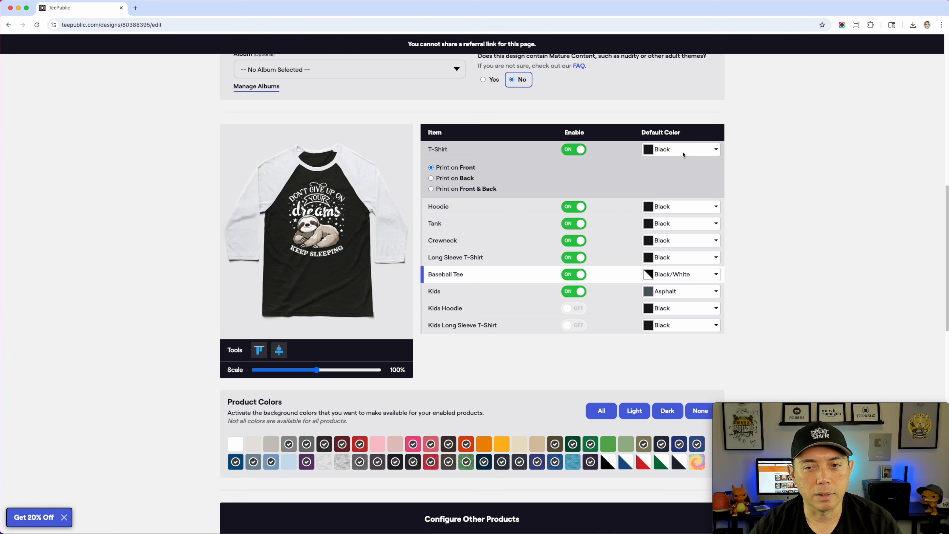
{"action": "left_click", "coordinate": [606, 167]}
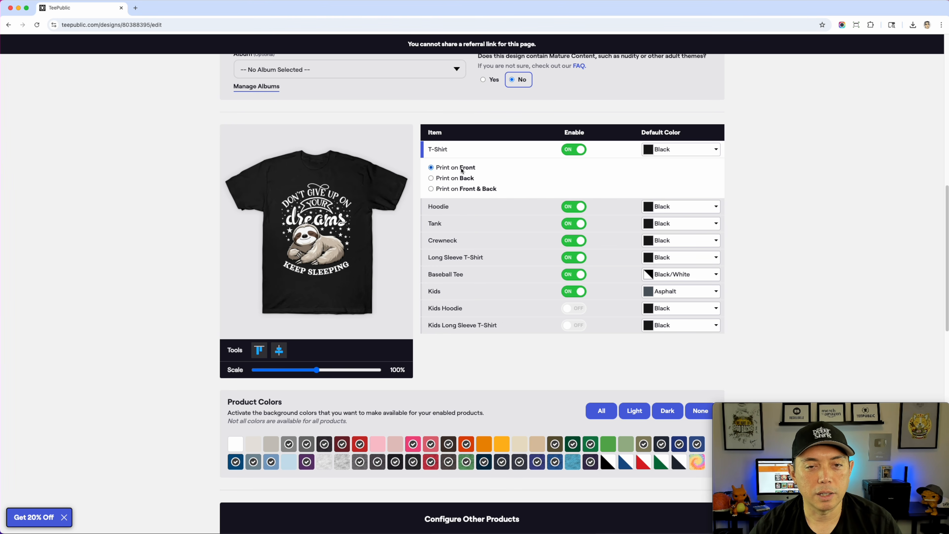
- Agree to the Terms and Conditions and publish the sloth design
{"action": "scroll", "coordinate": [499, 267], "scroll_direction": "down", "scroll_amount": 10}
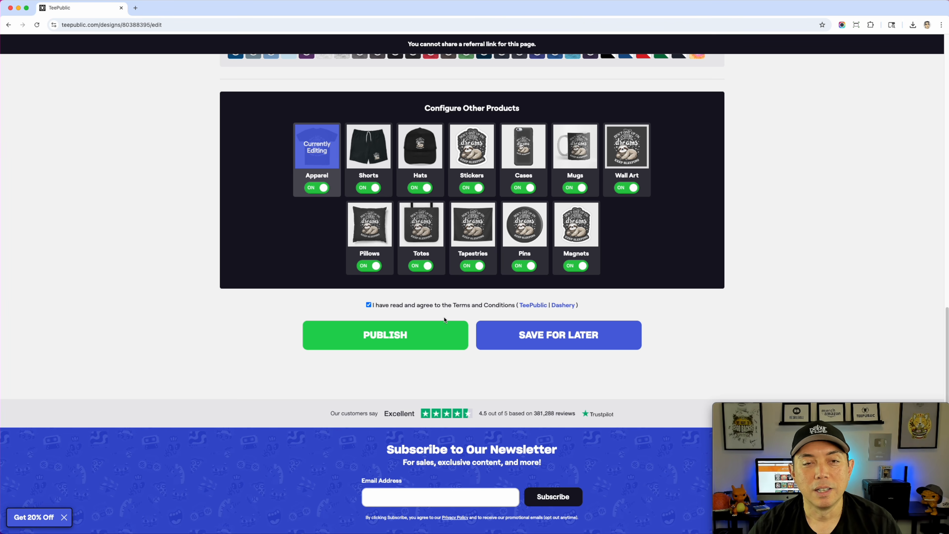
{"action": "scroll", "coordinate": [444, 321], "scroll_direction": "up", "scroll_amount": 8}
{"action": "scroll", "coordinate": [448, 322], "scroll_direction": "down", "scroll_amount": 4}
{"action": "scroll", "coordinate": [452, 323], "scroll_direction": "up", "scroll_amount": 5}
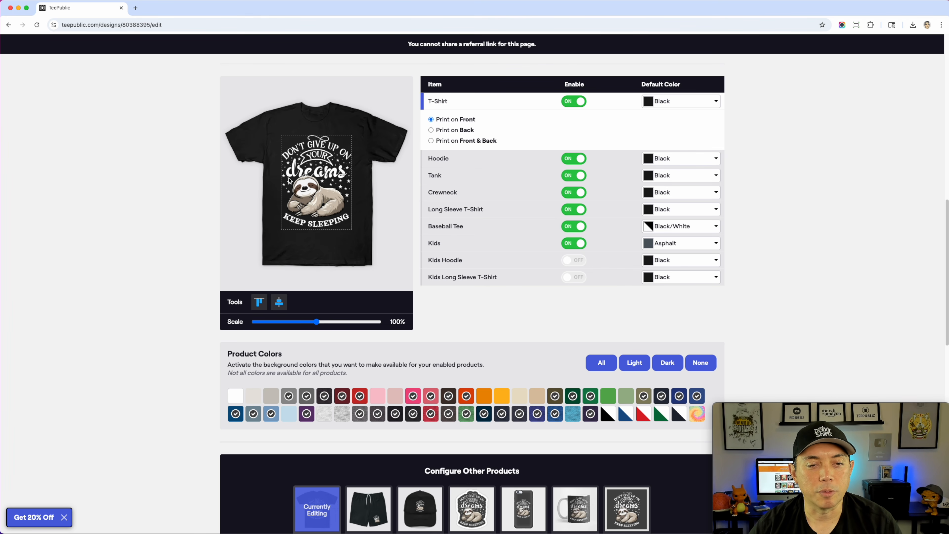
{"action": "scroll", "coordinate": [345, 192], "scroll_direction": "down", "scroll_amount": 8}
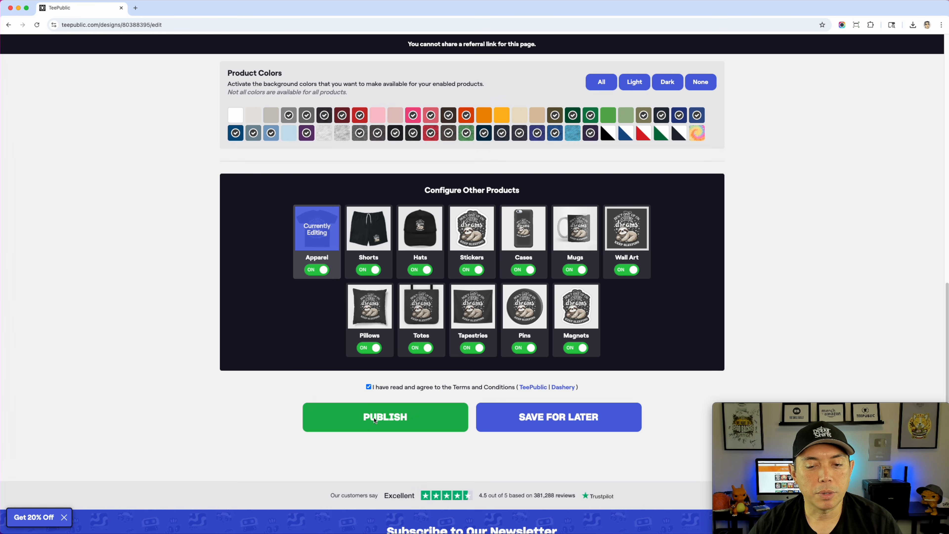
{"action": "left_click", "coordinate": [375, 420]}
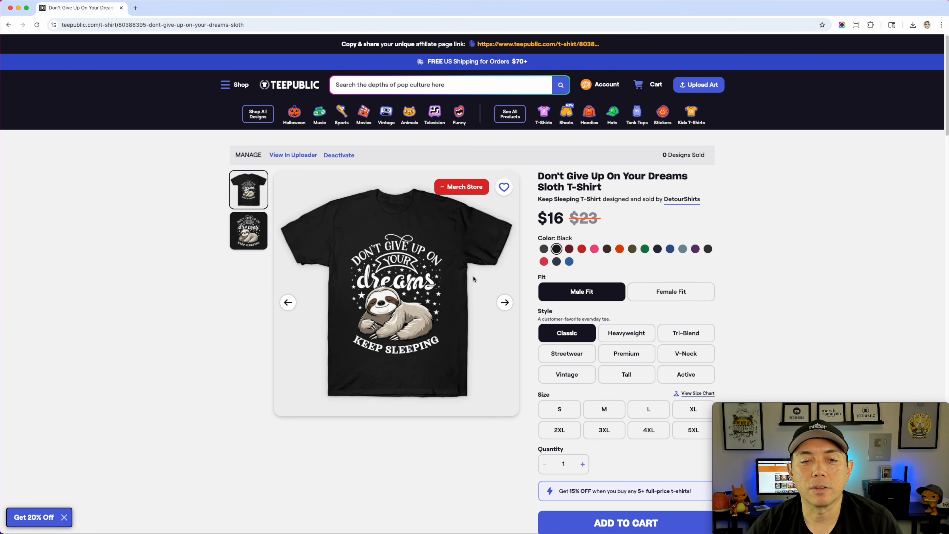
{"action": "scroll", "coordinate": [477, 286], "scroll_direction": "down", "scroll_amount": 7}
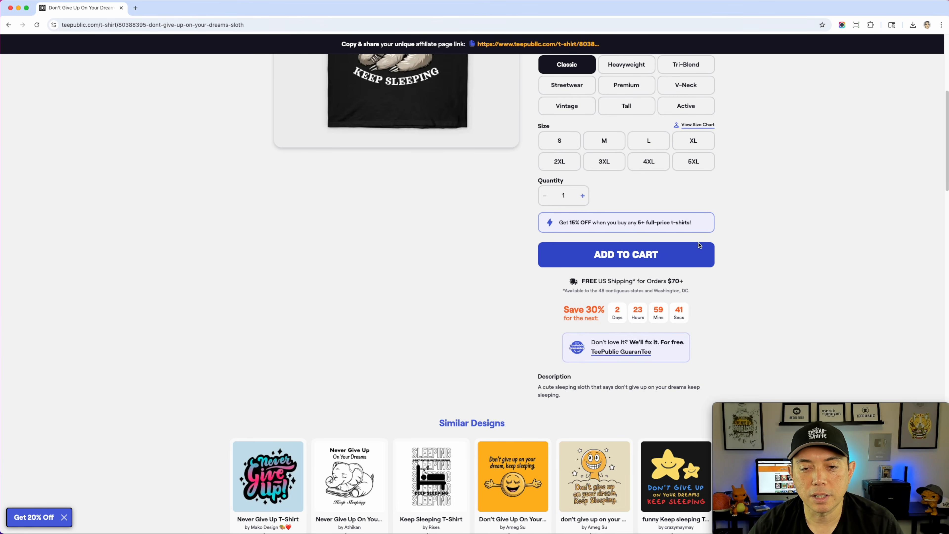
- Review the published sloth T-shirt listing, from its product options to its applied tags and sharing options
{"action": "scroll", "coordinate": [669, 253], "scroll_direction": "up", "scroll_amount": 7}
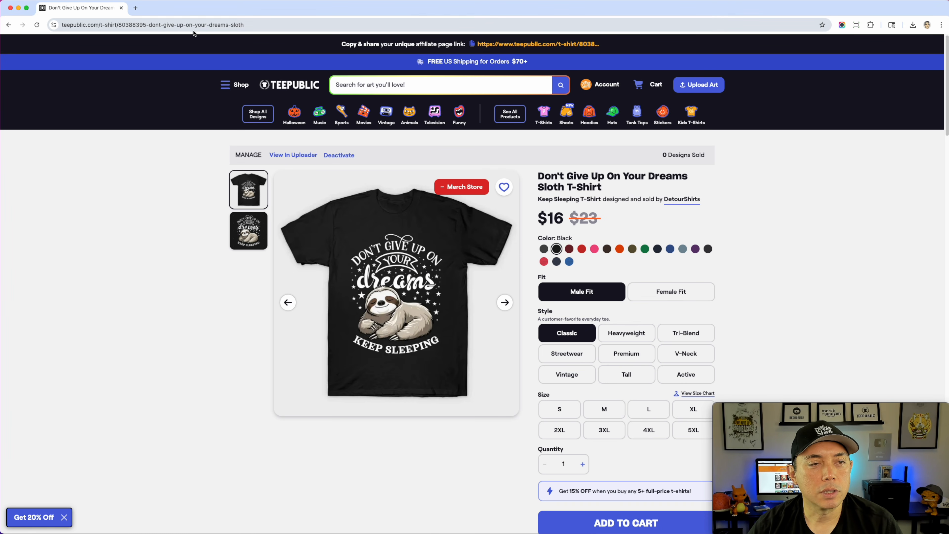
{"action": "scroll", "coordinate": [473, 269], "scroll_direction": "down", "scroll_amount": 10}
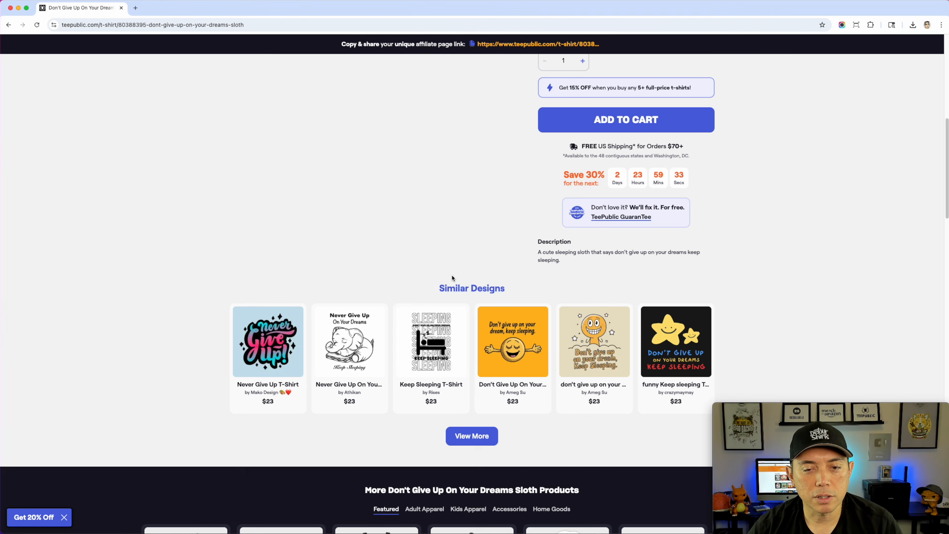
{"action": "scroll", "coordinate": [453, 277], "scroll_direction": "down", "scroll_amount": 15}
{"action": "scroll", "coordinate": [452, 278], "scroll_direction": "down", "scroll_amount": 15}
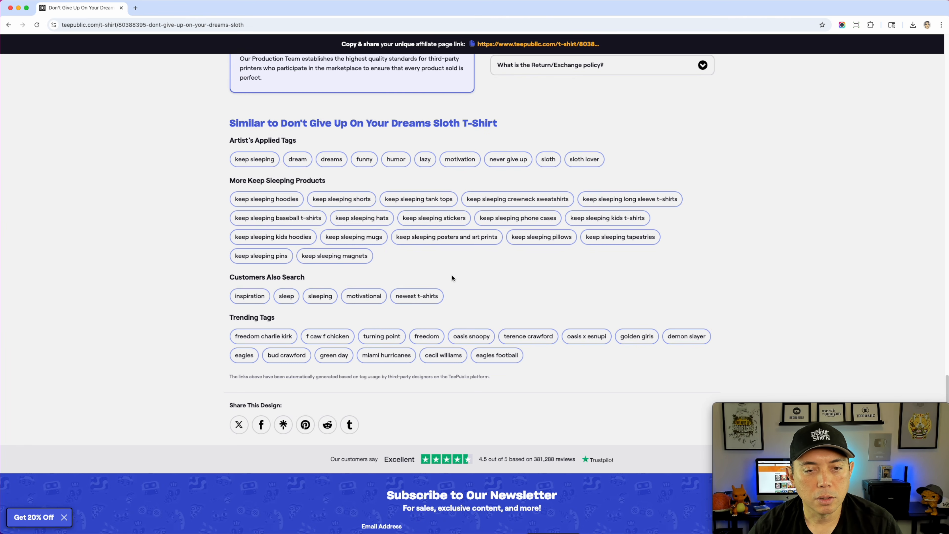
{"action": "scroll", "coordinate": [416, 329], "scroll_direction": "up", "scroll_amount": 2}
{"action": "scroll", "coordinate": [356, 369], "scroll_direction": "down", "scroll_amount": 5}
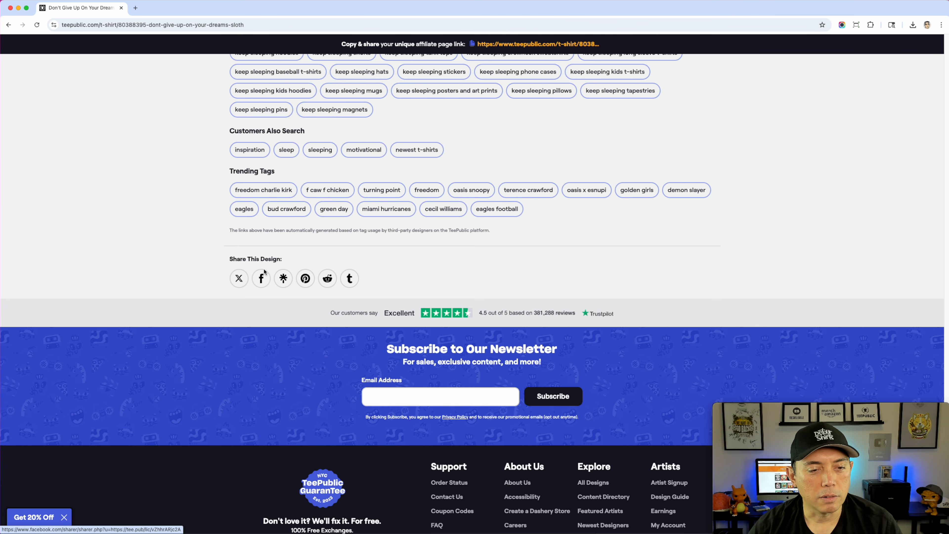
{"action": "scroll", "coordinate": [273, 297], "scroll_direction": "up", "scroll_amount": 3}
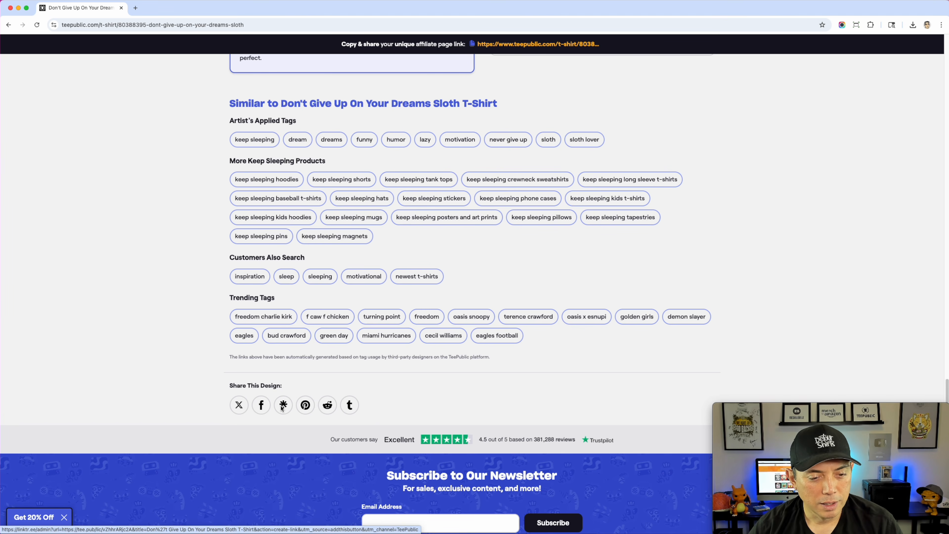
- Share the sloth design on X with the prefilled post text and link, and close the X window
{"action": "left_click", "coordinate": [238, 405]}
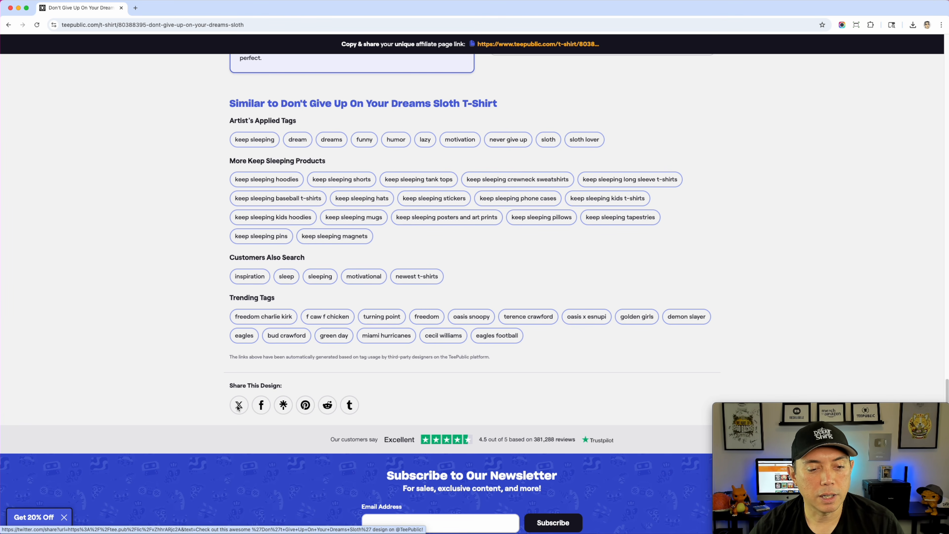
{"action": "left_click_drag", "start_coordinate": [201, 28], "coordinate": [558, 49]}
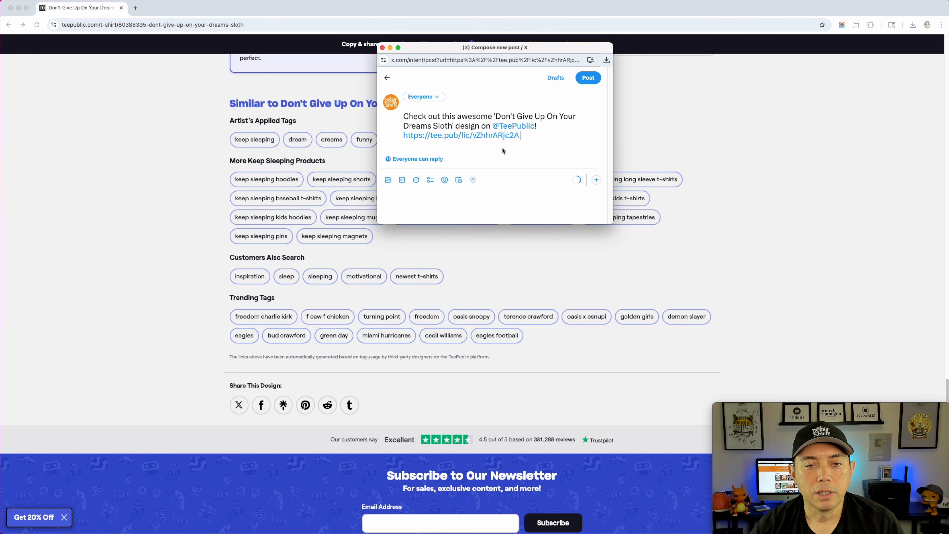
{"action": "left_click_drag", "start_coordinate": [611, 222], "coordinate": [698, 301]}
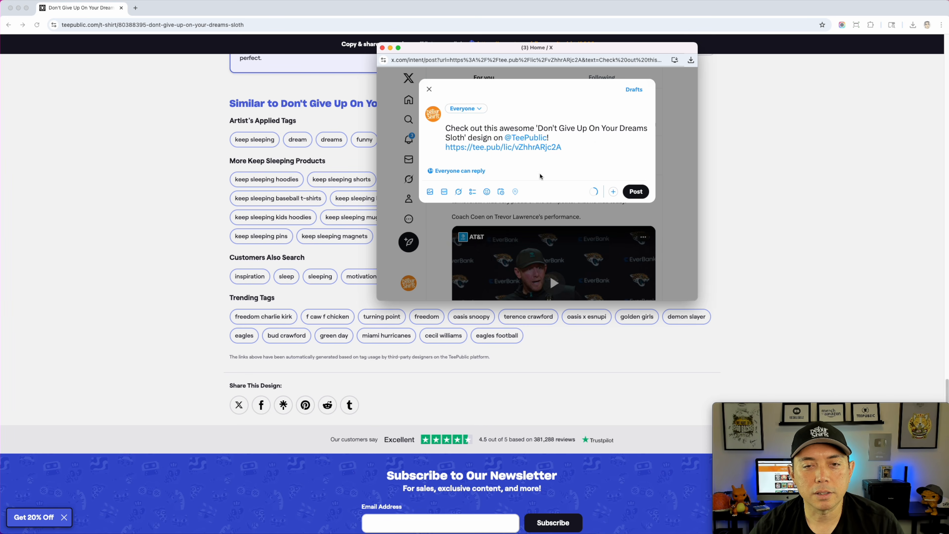
{"action": "left_click", "coordinate": [640, 192]}
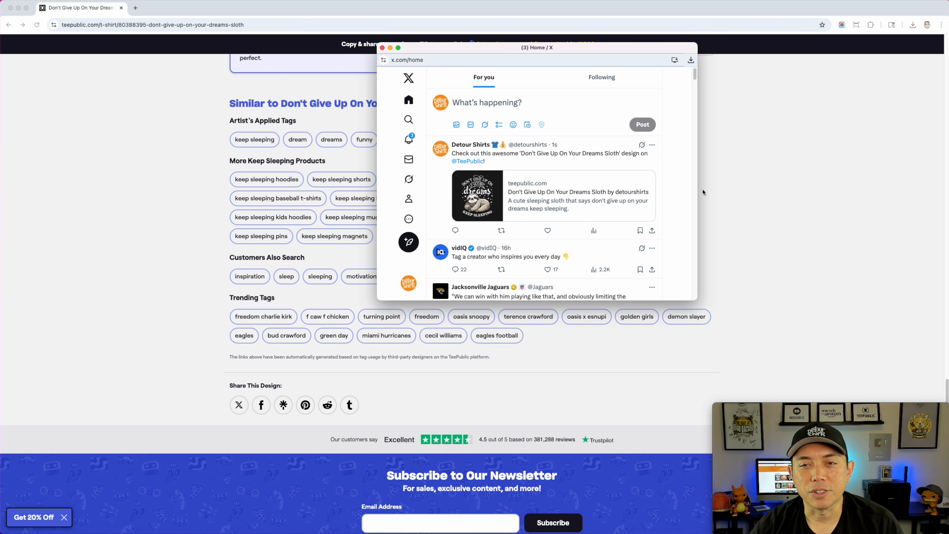
{"action": "left_click", "coordinate": [382, 48]}
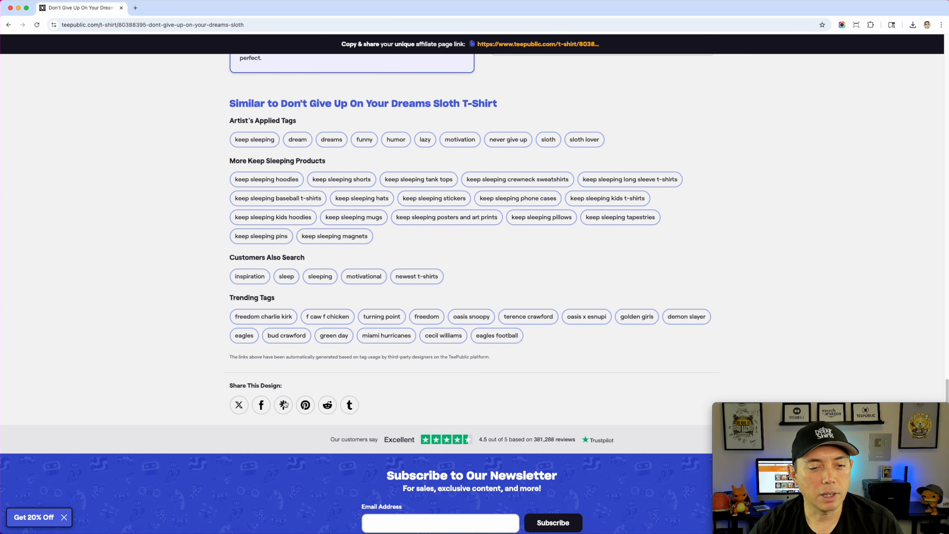
- View the listing's close-up artwork image and return to the T-shirt mockup
{"action": "scroll", "coordinate": [333, 404], "scroll_direction": "up", "scroll_amount": 20}
{"action": "scroll", "coordinate": [332, 407], "scroll_direction": "up", "scroll_amount": 8}
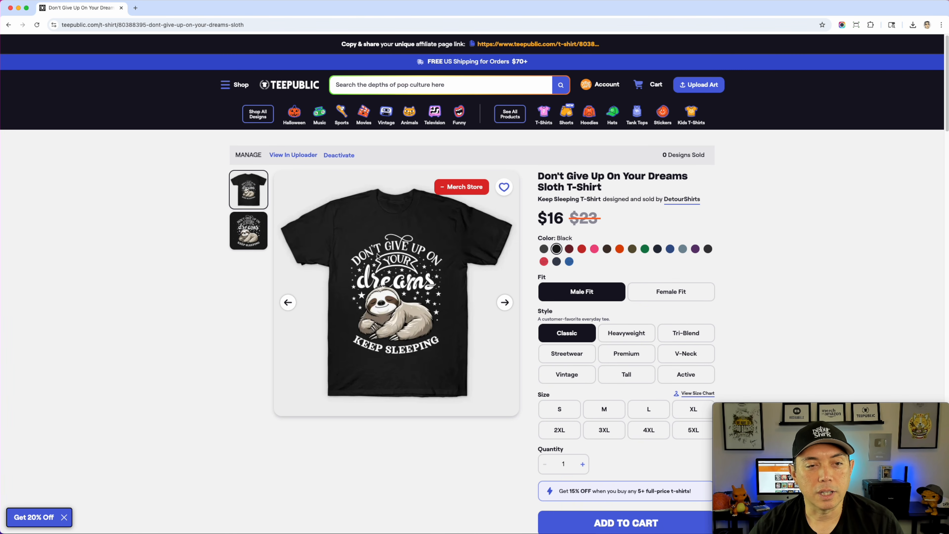
{"action": "left_click", "coordinate": [262, 240]}
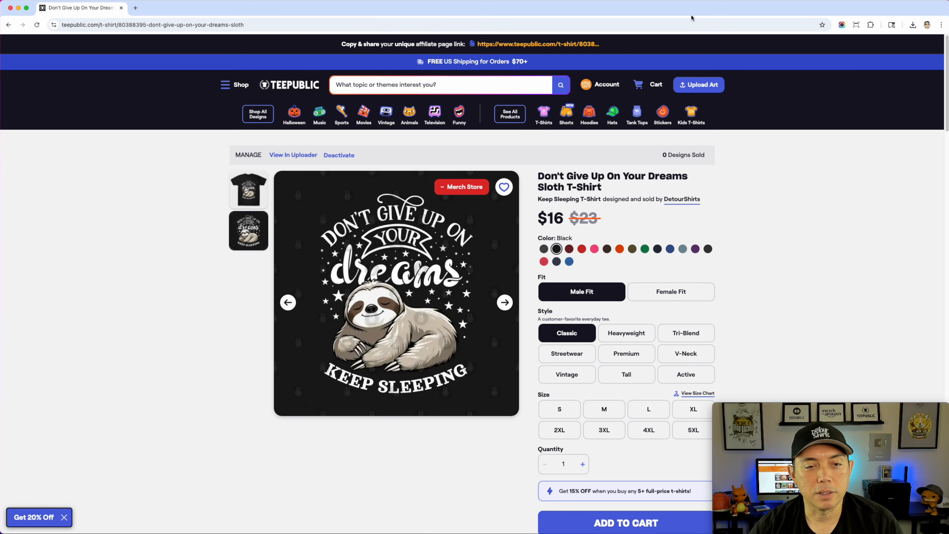
{"action": "left_click", "coordinate": [249, 190]}
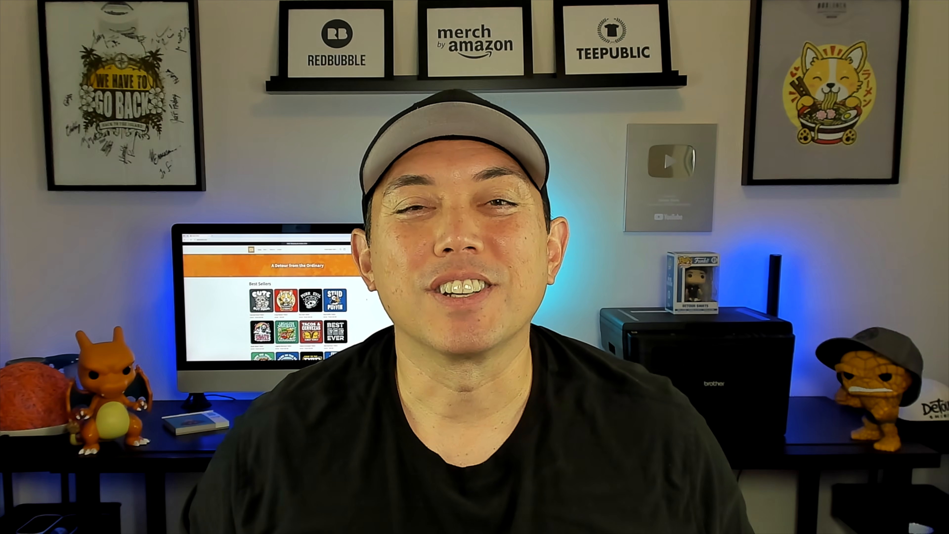